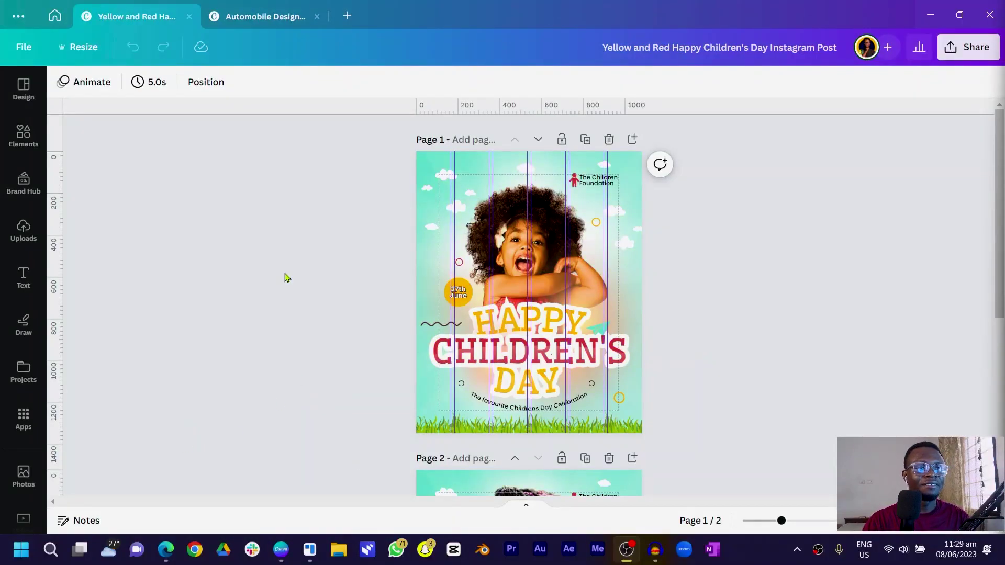
Step: Add a blank third page after page 2 of the Children's Day post
{"action": "scroll", "coordinate": [413, 279], "scroll_direction": "down", "scroll_amount": 6}
{"action": "scroll", "coordinate": [413, 279], "scroll_direction": "up", "scroll_amount": 6}
{"action": "scroll", "coordinate": [418, 280], "scroll_direction": "down", "scroll_amount": 4}
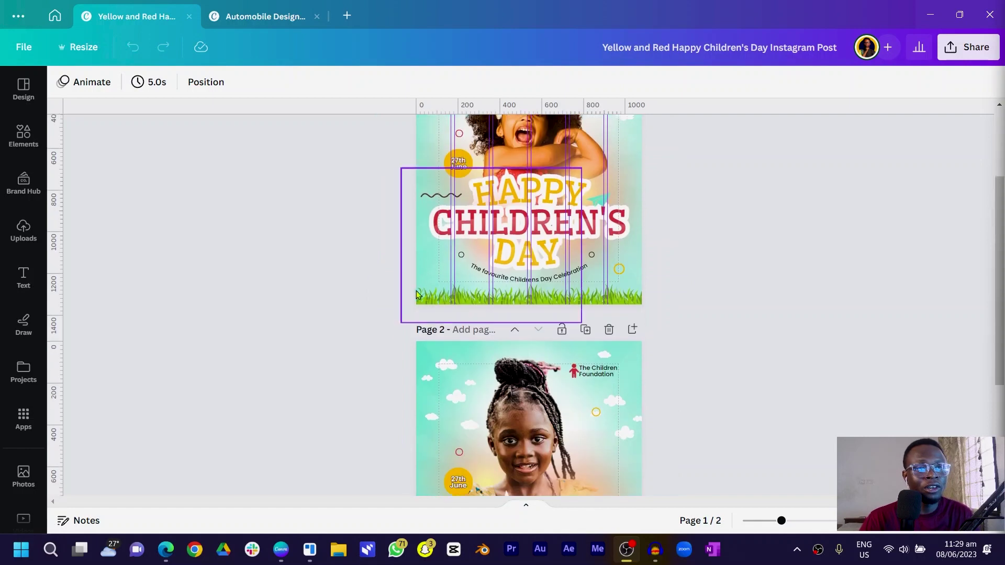
{"action": "scroll", "coordinate": [217, 337], "scroll_direction": "down", "scroll_amount": 3}
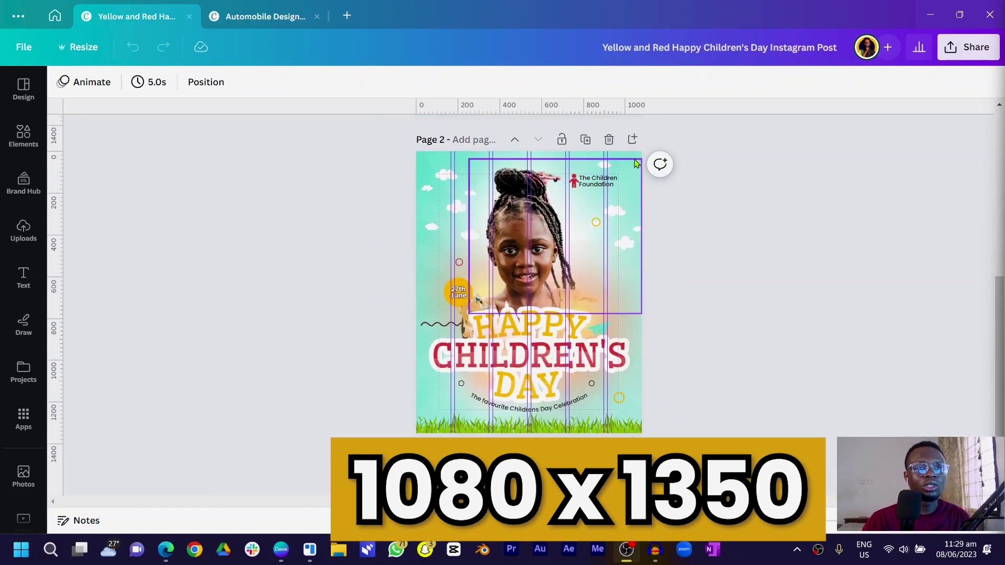
{"action": "left_click", "coordinate": [633, 139]}
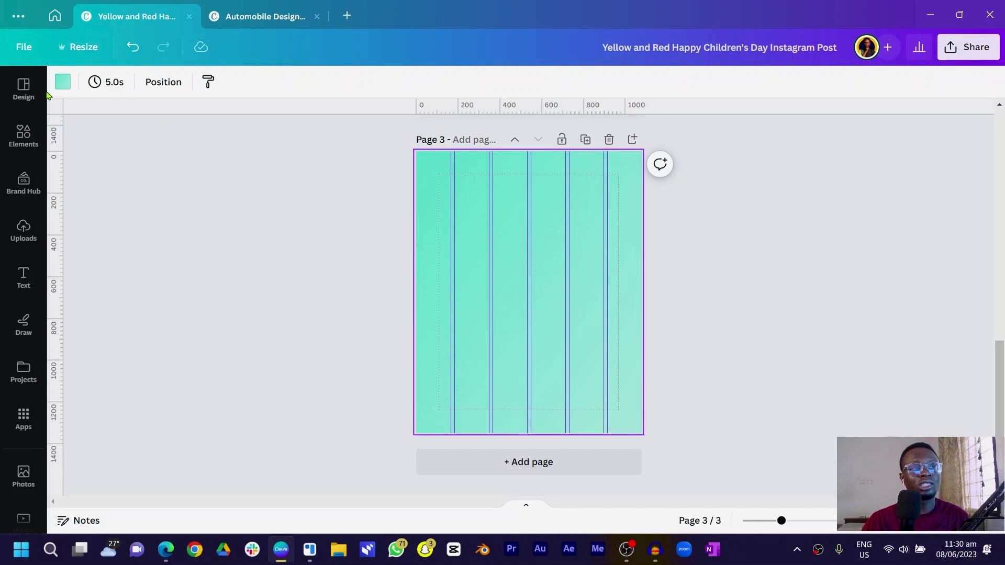
Step: Unlock Page 3's vertical column guides and clear them all through View settings
{"action": "left_click", "coordinate": [28, 52]}
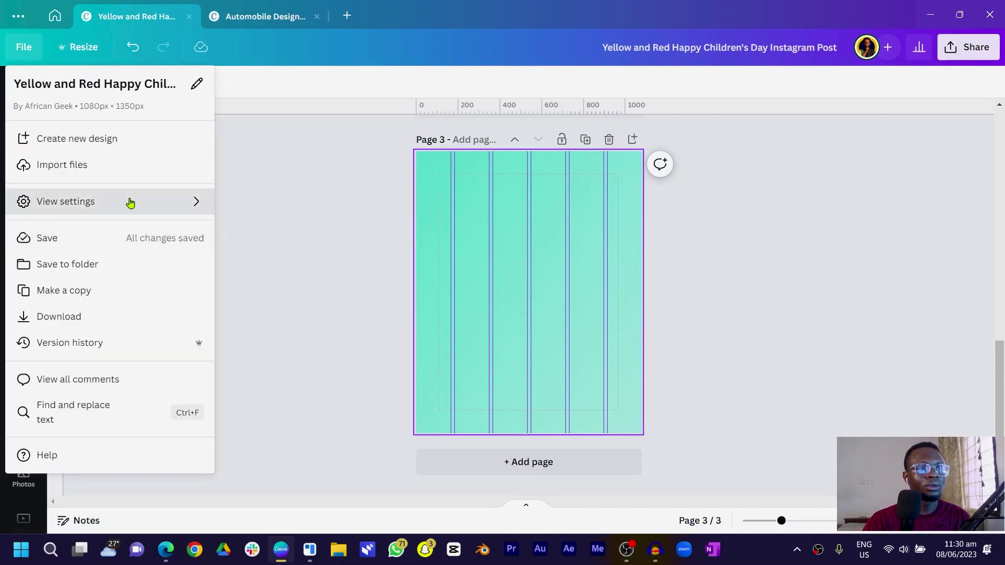
{"action": "mouse_move", "coordinate": [128, 202]}
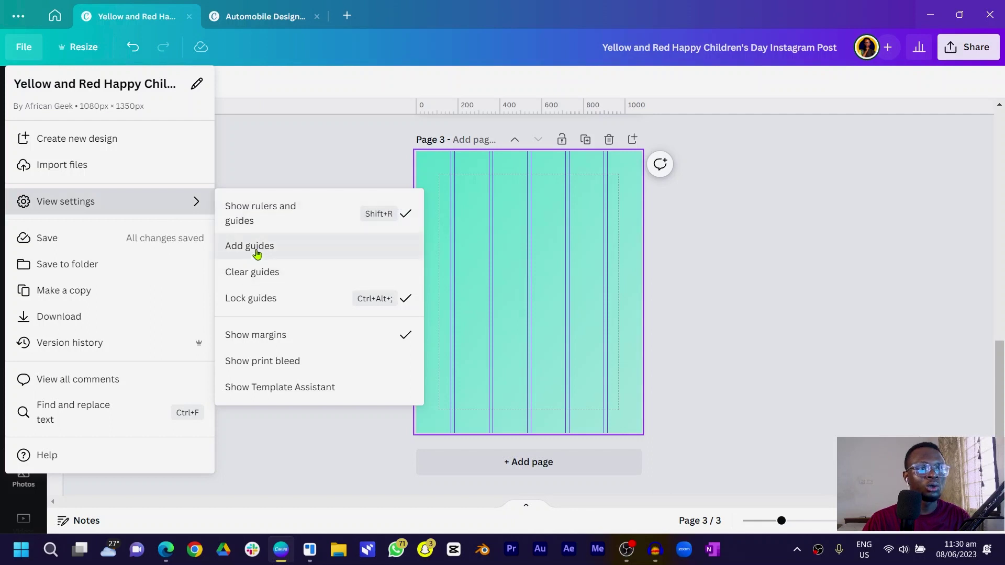
{"action": "left_click", "coordinate": [274, 302]}
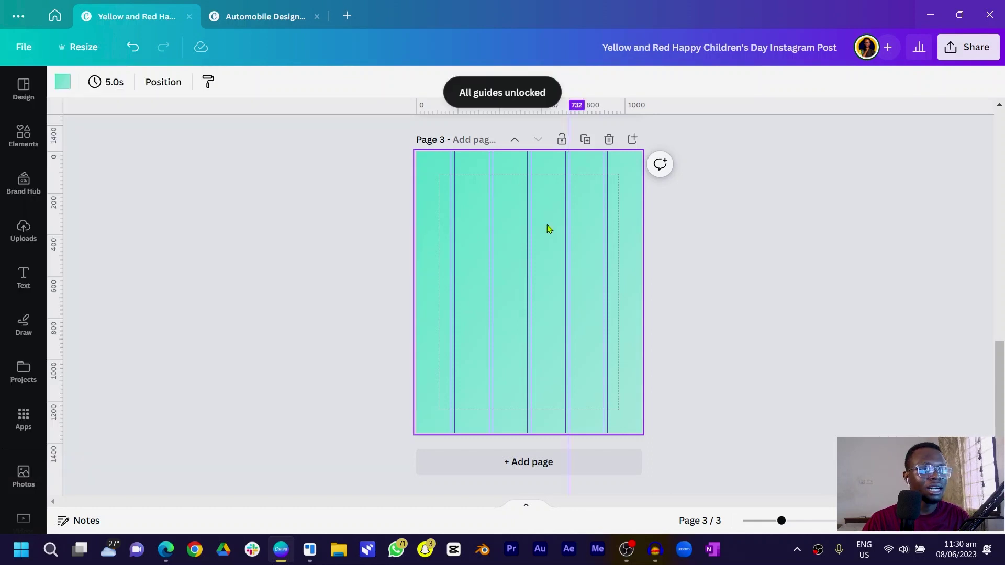
{"action": "left_click_drag", "start_coordinate": [448, 215], "coordinate": [418, 219]}
{"action": "left_click", "coordinate": [23, 46]}
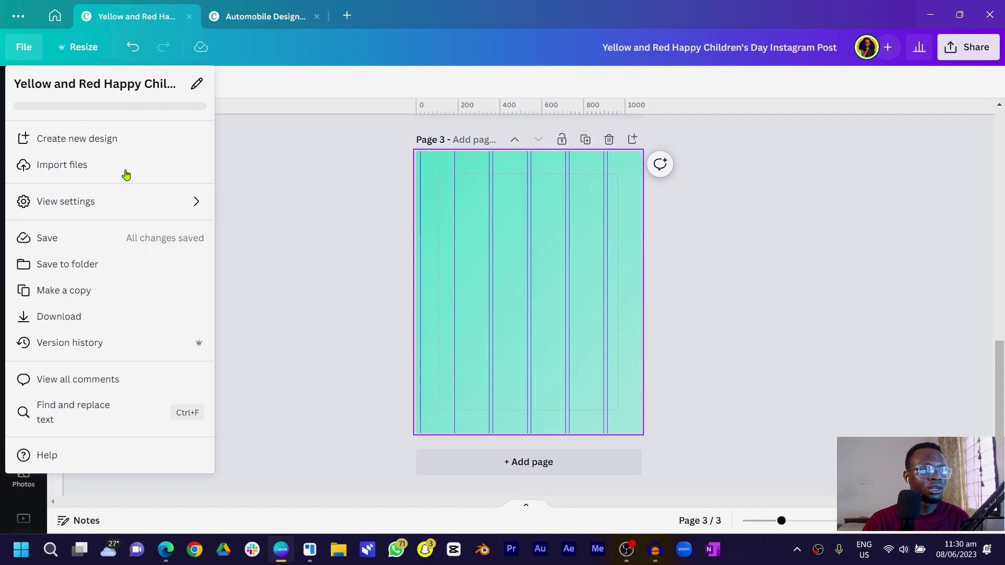
{"action": "left_click", "coordinate": [186, 203]}
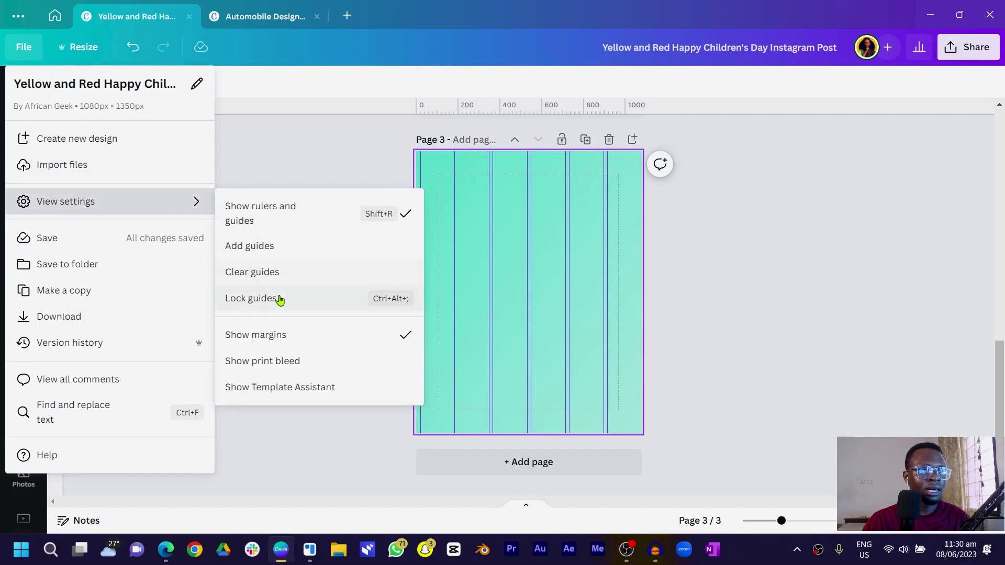
{"action": "left_click", "coordinate": [278, 272]}
{"action": "left_click", "coordinate": [557, 242]}
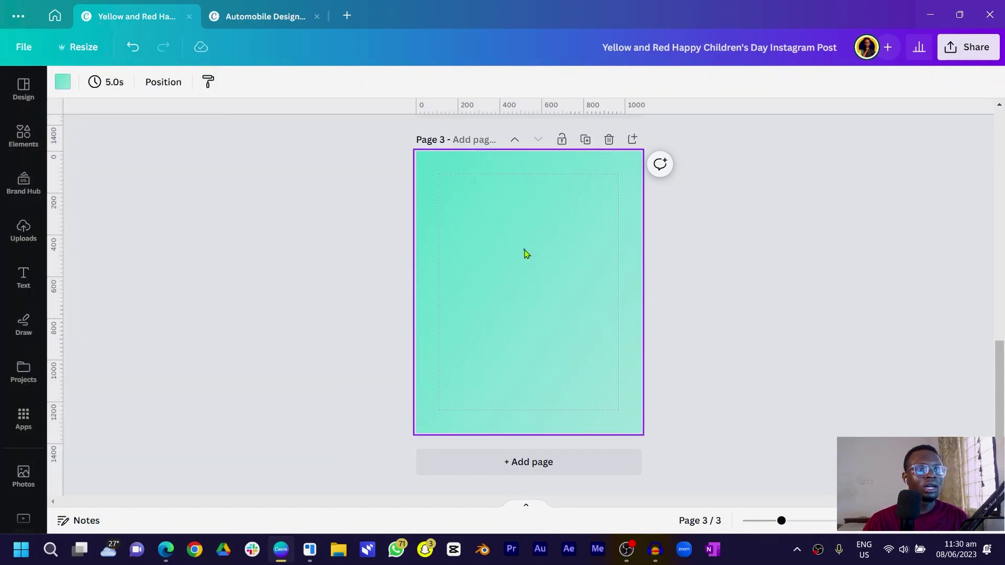
{"action": "left_click", "coordinate": [62, 82]}
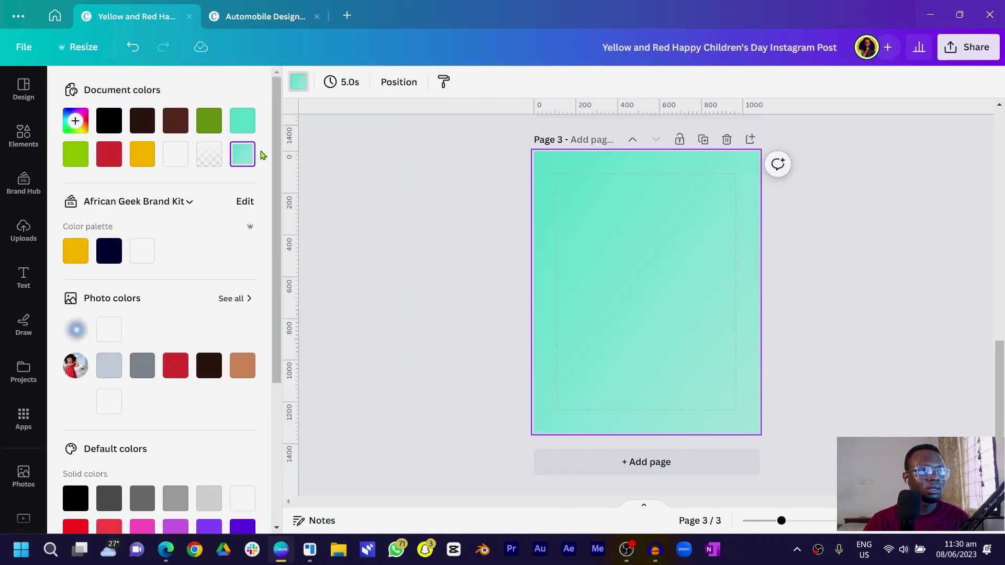
{"action": "left_click", "coordinate": [240, 153]}
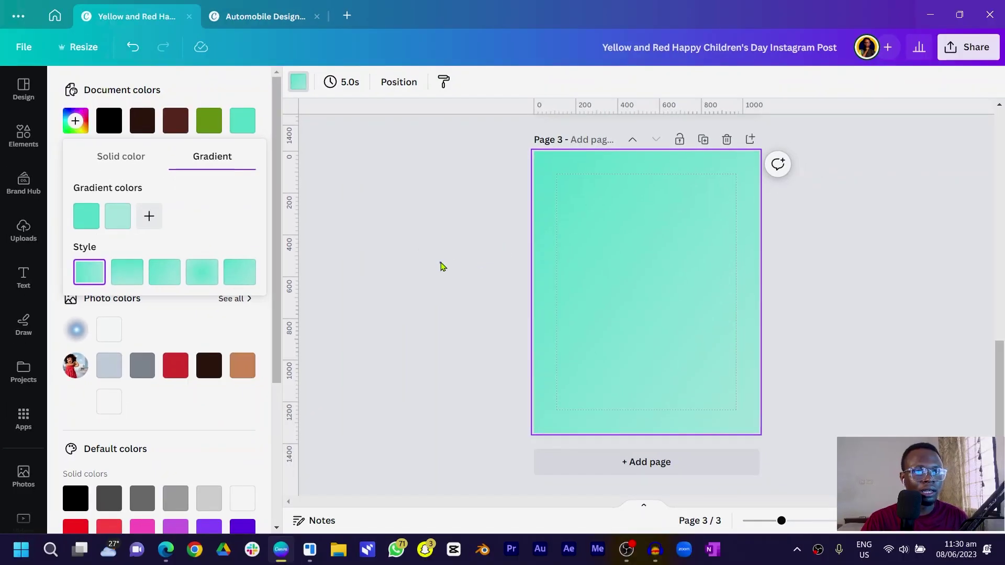
{"action": "left_click", "coordinate": [464, 279]}
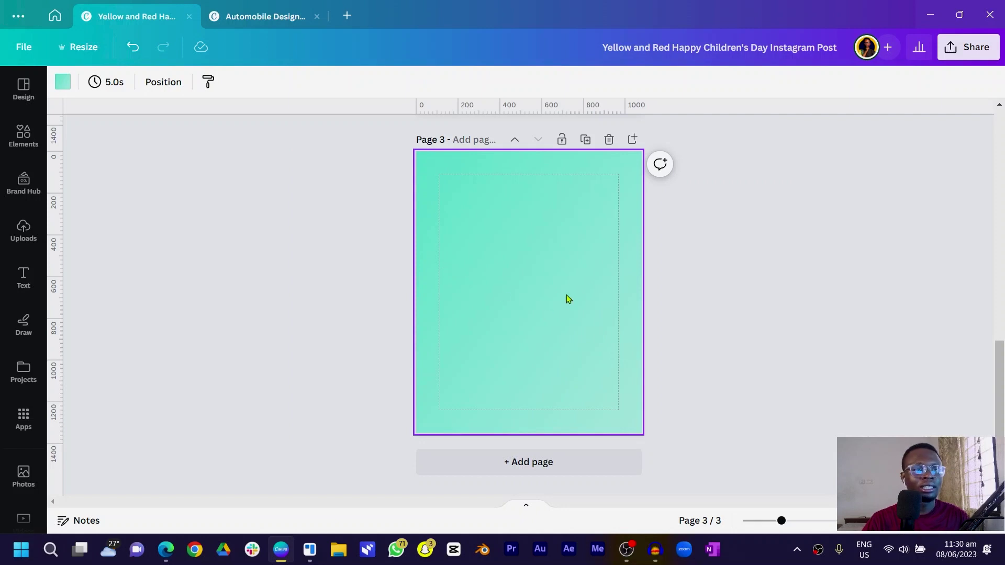
Step: Search Elements for 'ray' and add the sunburst graphic to Page 3
{"action": "left_click", "coordinate": [32, 135]}
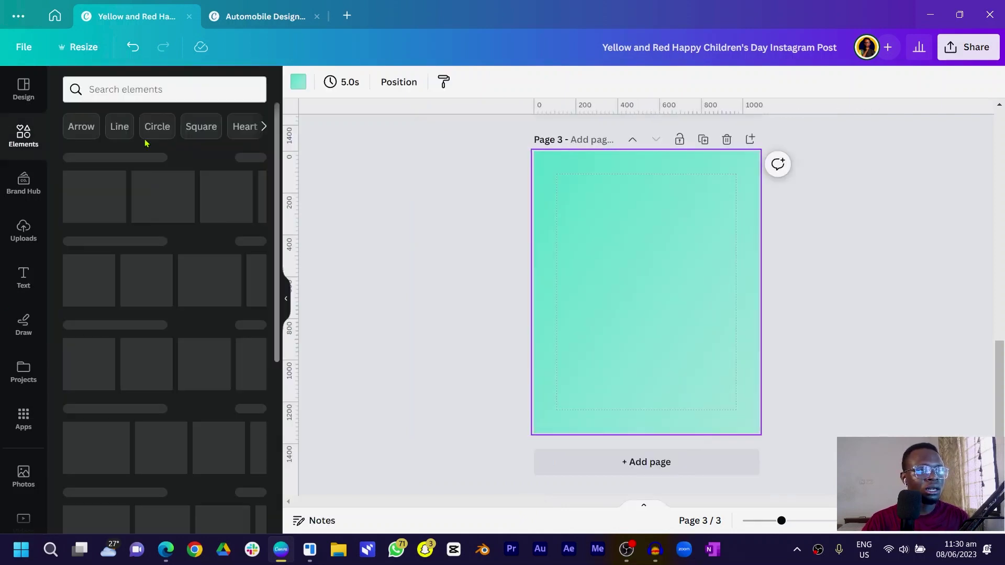
{"action": "left_click", "coordinate": [170, 89]}
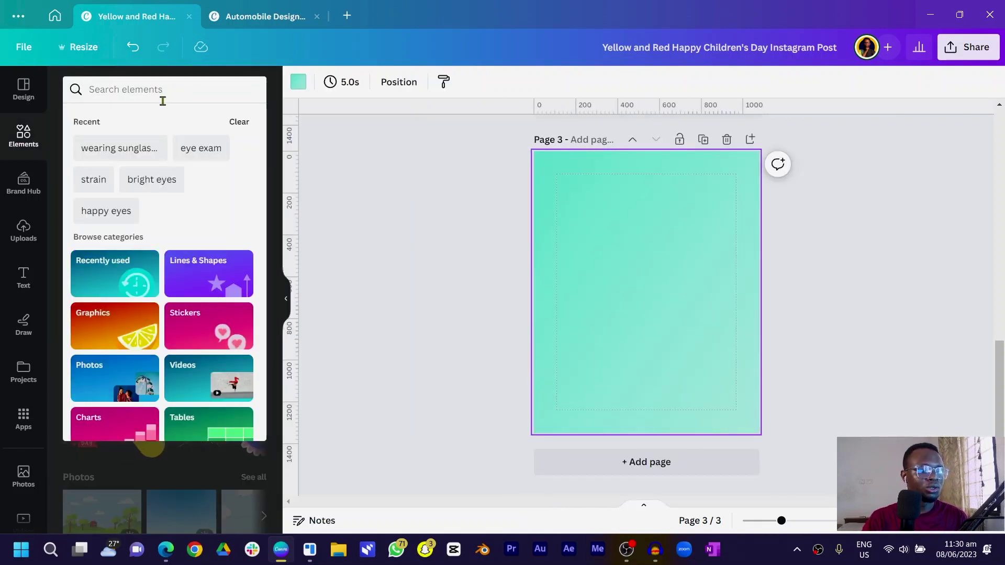
{"action": "type", "text": "ray"}
{"action": "key", "text": "Return"}
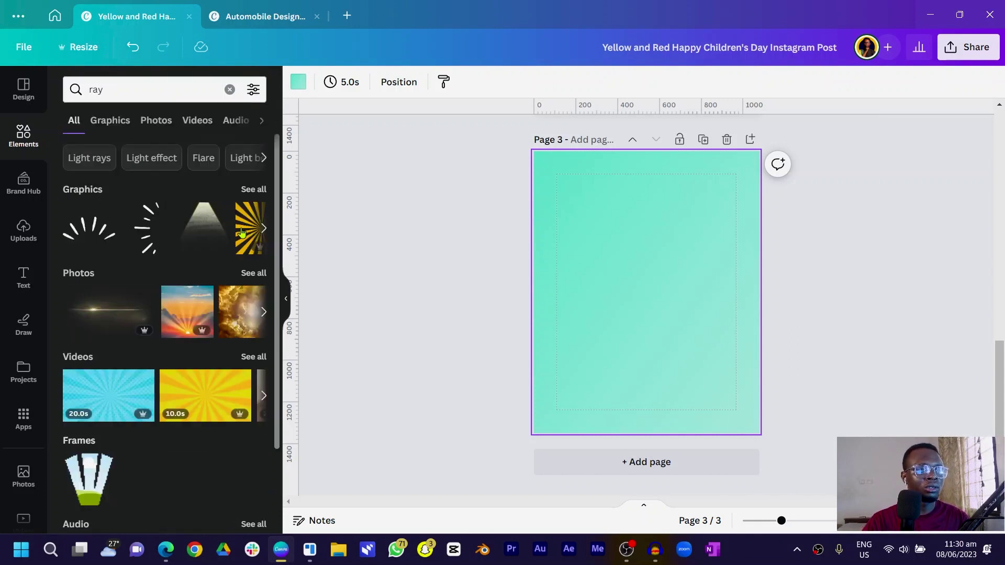
{"action": "left_click", "coordinate": [241, 233]}
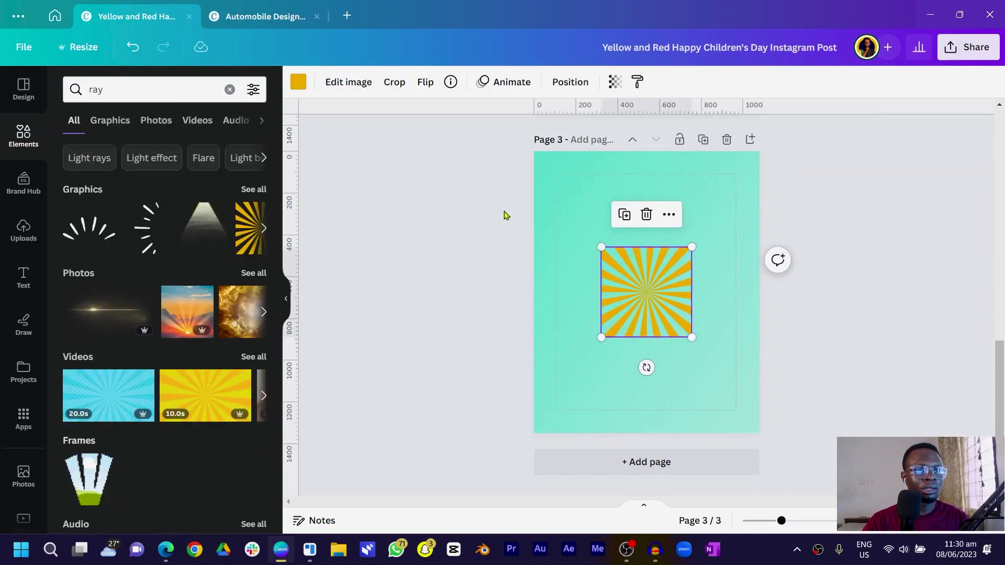
{"action": "left_click", "coordinate": [261, 232]}
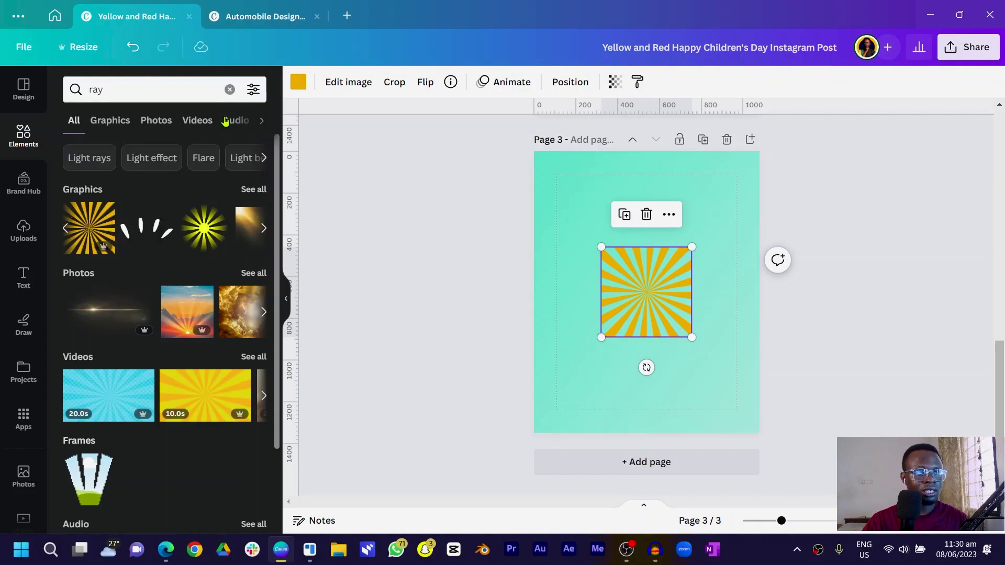
Step: Recolour the sunburst white, stretch it over the whole page, and set transparency to 10
{"action": "left_click", "coordinate": [299, 82]}
{"action": "left_click", "coordinate": [208, 155]}
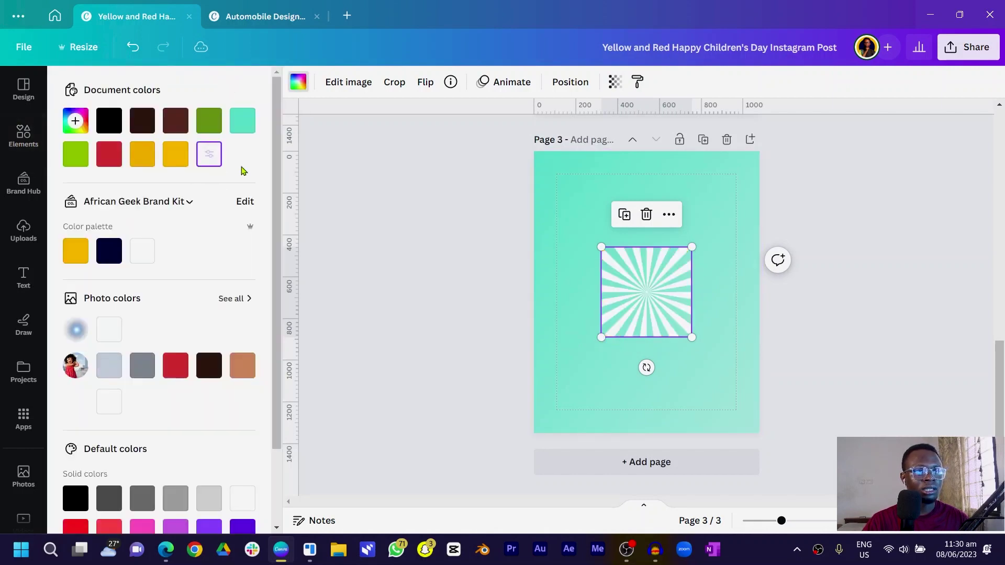
{"action": "left_click_drag", "start_coordinate": [601, 337], "coordinate": [489, 444]}
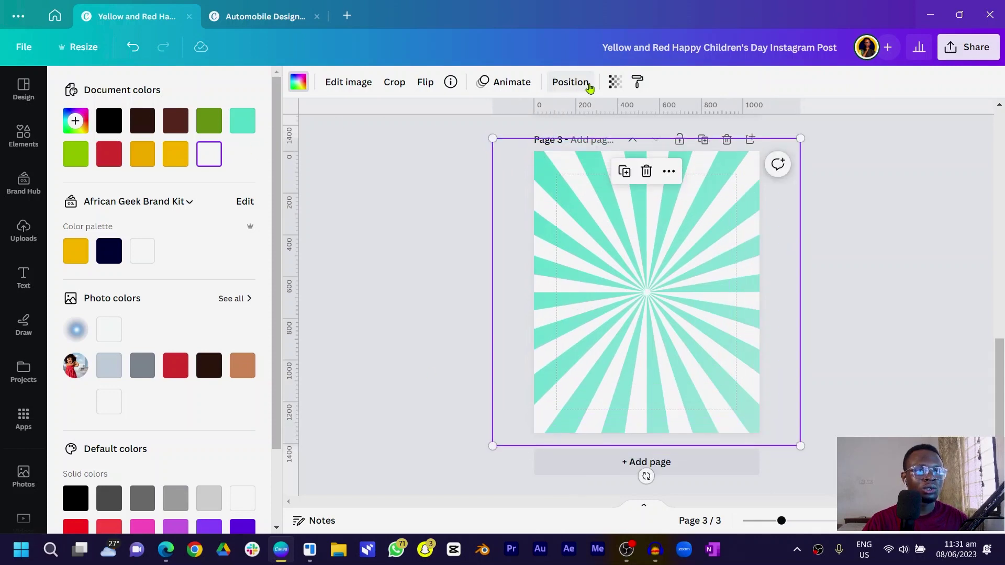
{"action": "left_click", "coordinate": [614, 84]}
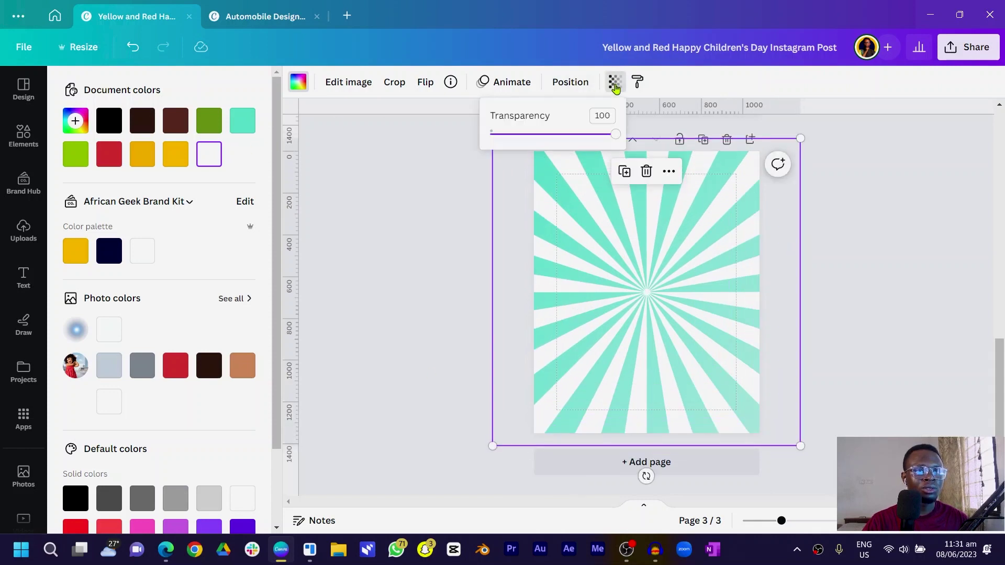
{"action": "left_click", "coordinate": [604, 116]}
{"action": "type", "text": "10"}
{"action": "key", "text": "Return"}
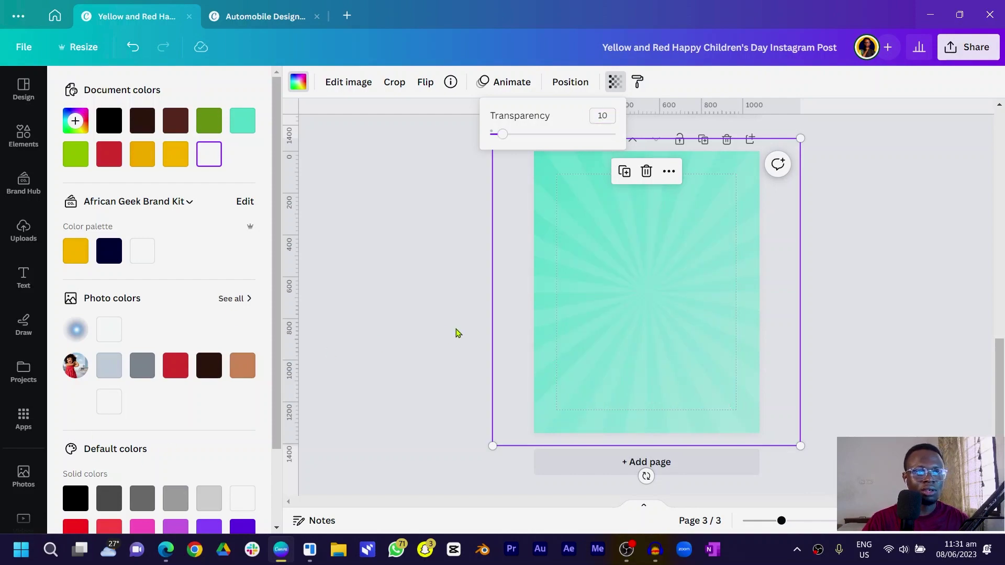
{"action": "key", "text": "Escape"}
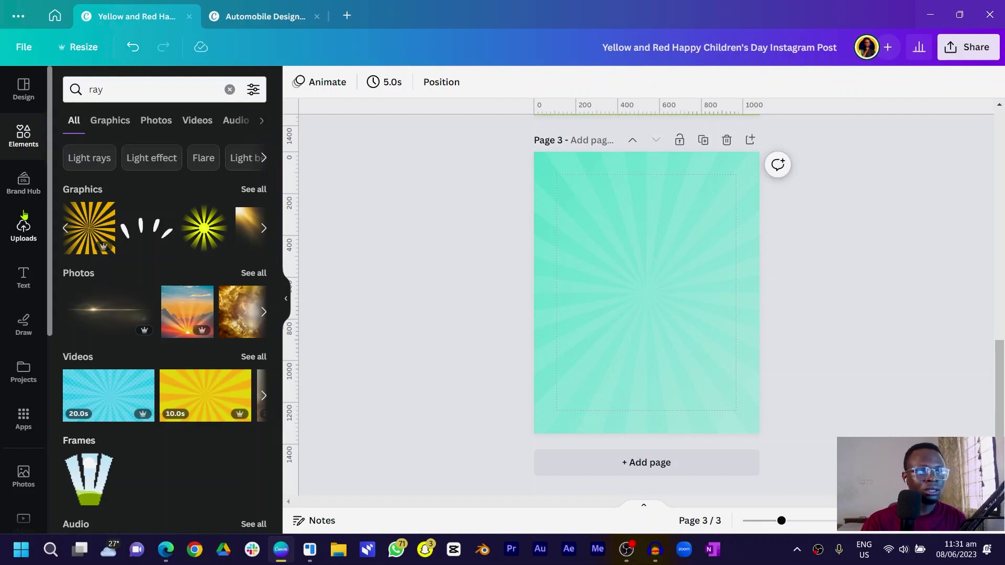
Step: Search Photos for 'happy child', add the girl-in-red photo, and shift it up and right
{"action": "left_click", "coordinate": [23, 484]}
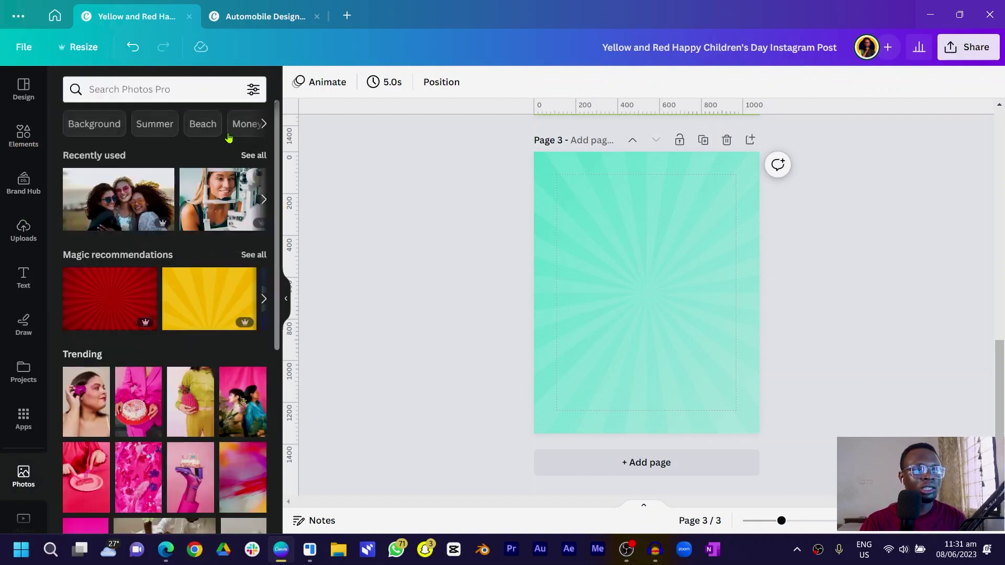
{"action": "left_click", "coordinate": [172, 84]}
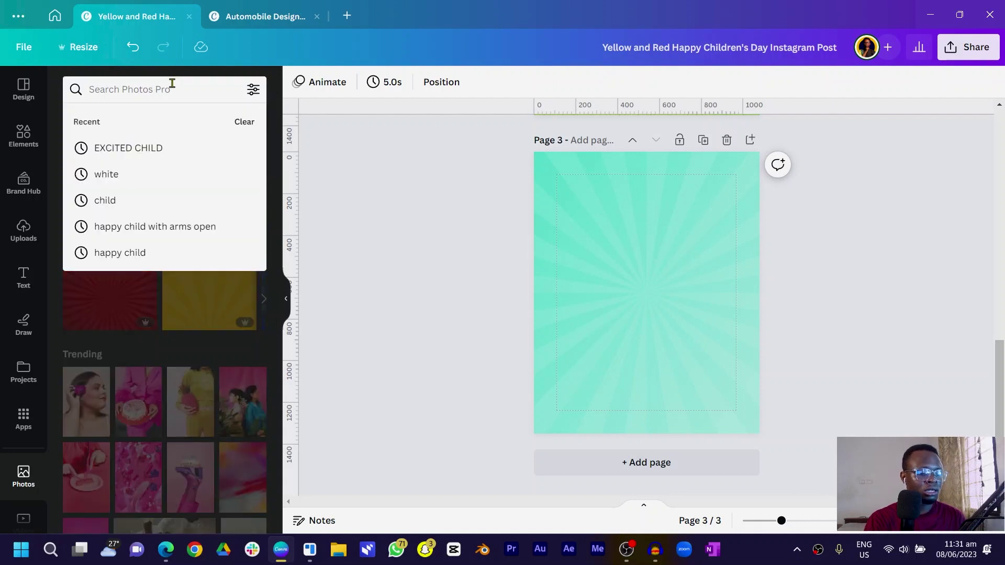
{"action": "type", "text": "happy child"}
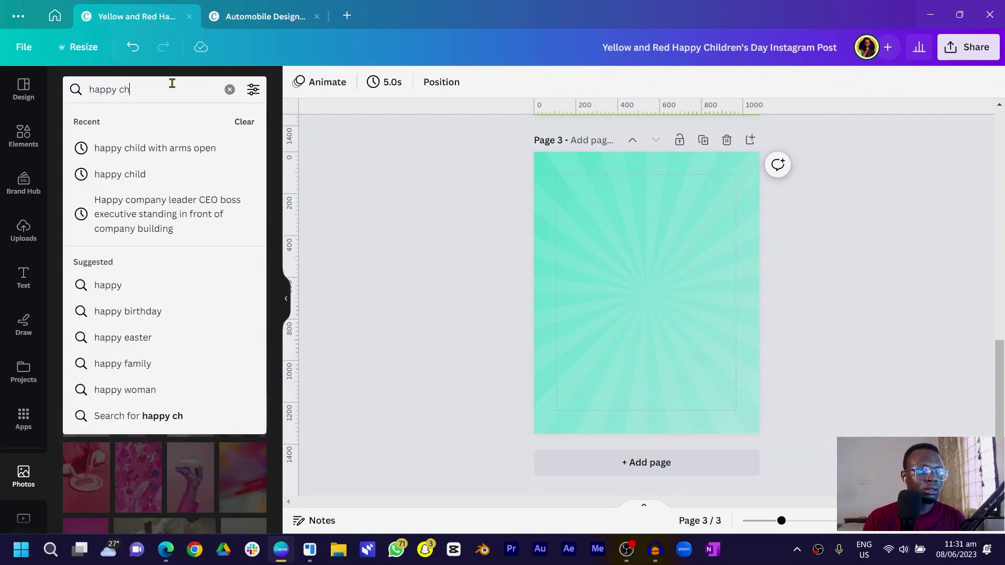
{"action": "key", "text": "Return"}
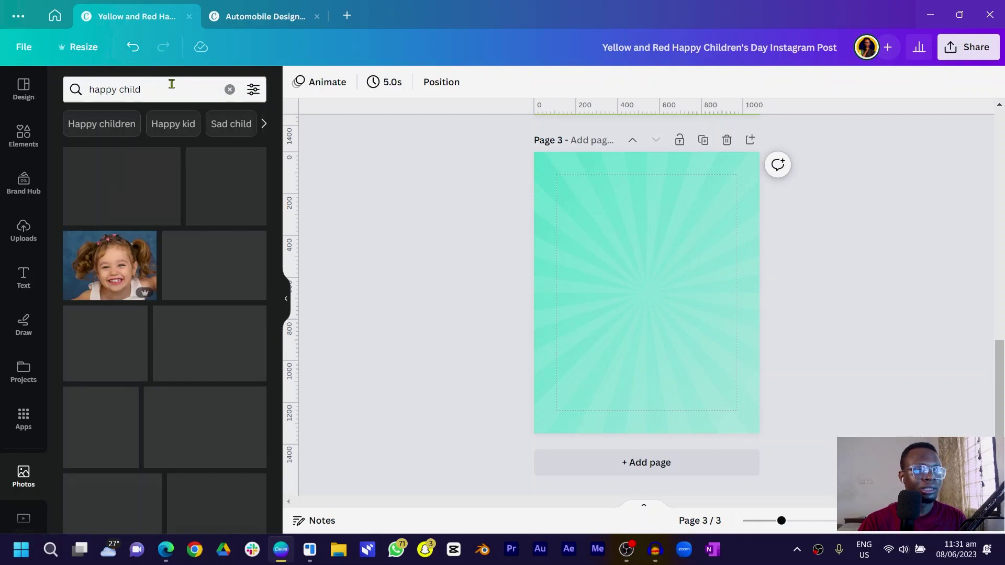
{"action": "scroll", "coordinate": [259, 343], "scroll_direction": "down", "scroll_amount": 10}
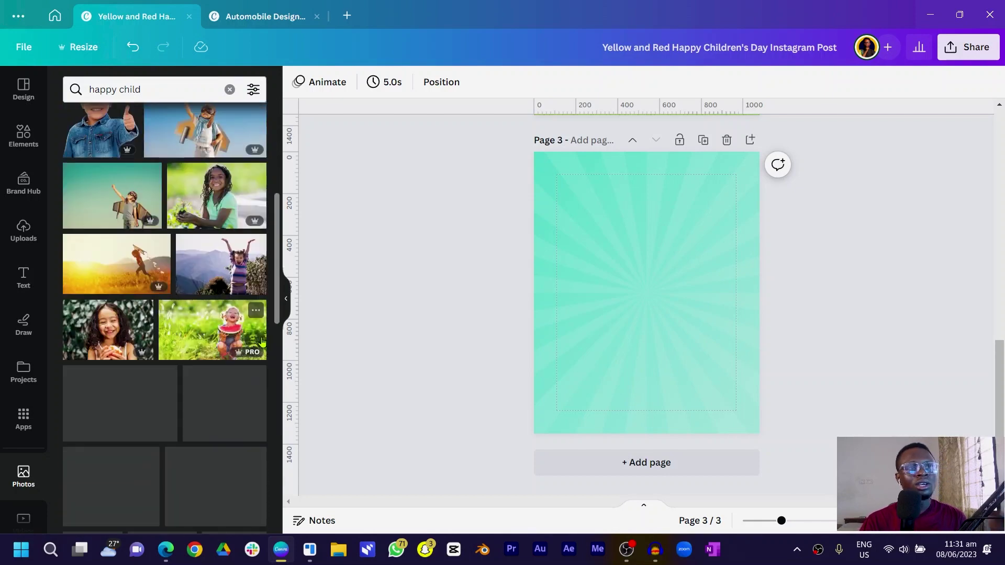
{"action": "scroll", "coordinate": [259, 342], "scroll_direction": "down", "scroll_amount": 3}
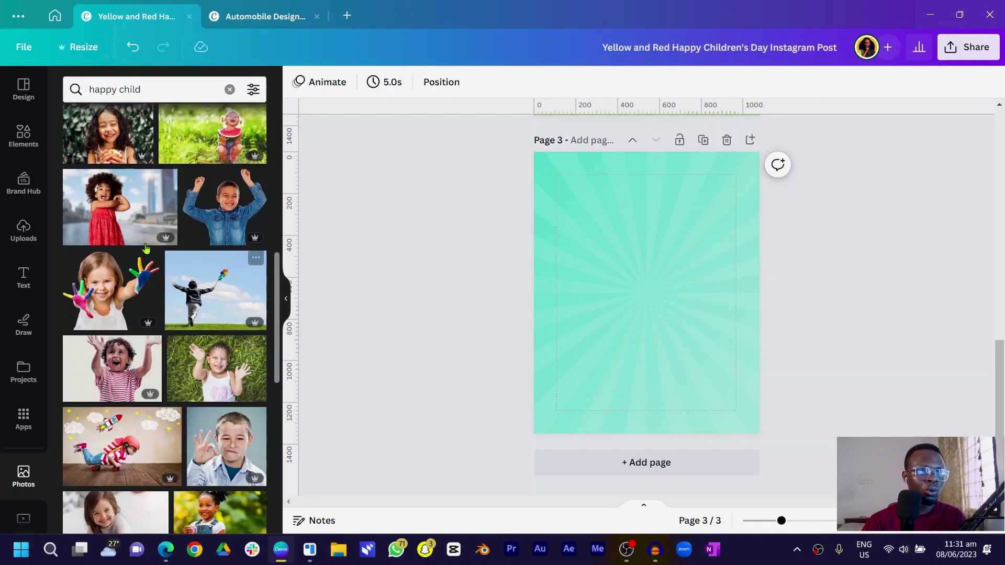
{"action": "left_click", "coordinate": [95, 226]}
{"action": "left_click_drag", "start_coordinate": [664, 330], "coordinate": [700, 299]}
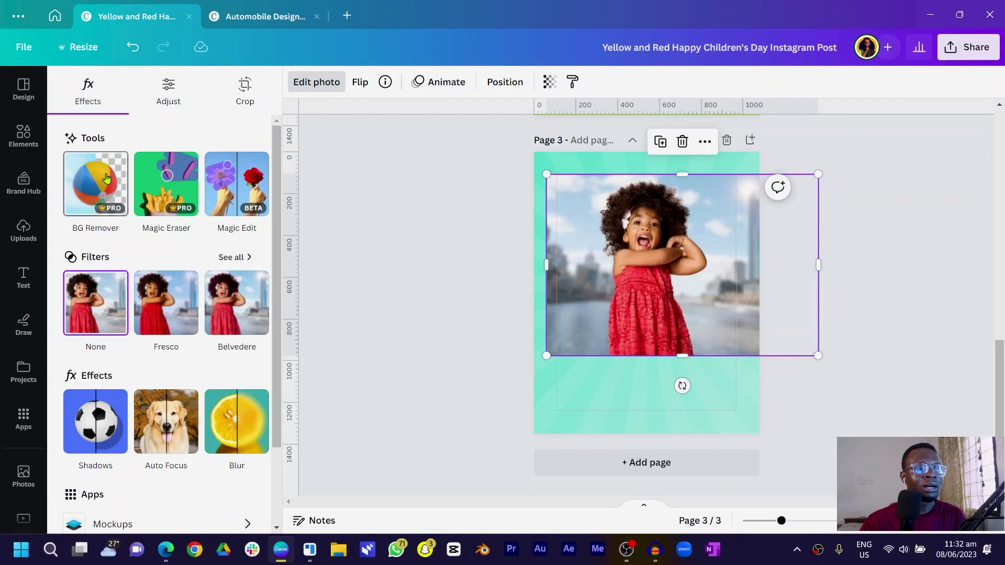
Step: Crop the girl photo's left, right and bottom edges and centre it on the page
{"action": "left_click", "coordinate": [104, 178]}
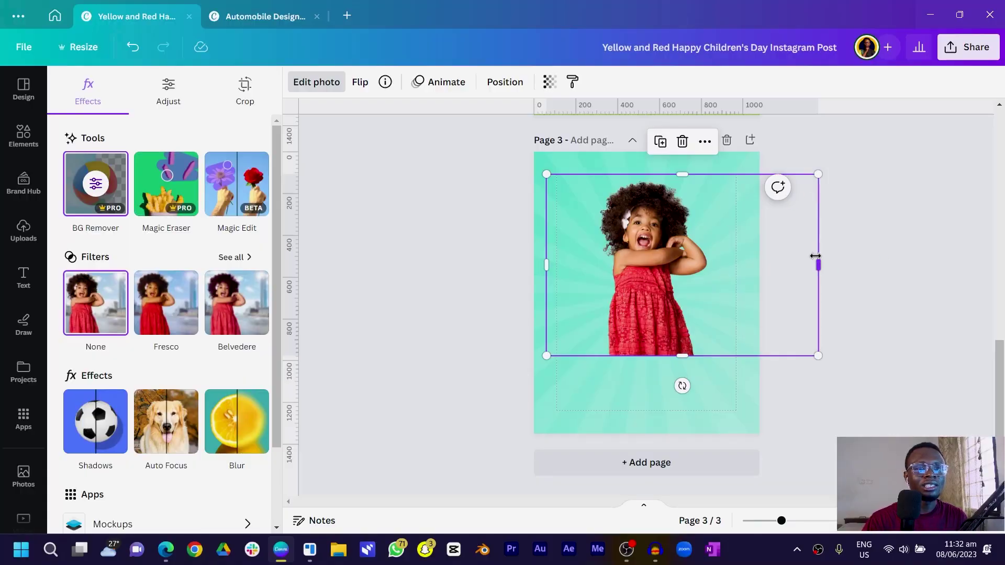
{"action": "left_click_drag", "start_coordinate": [815, 256], "coordinate": [727, 263]}
{"action": "left_click_drag", "start_coordinate": [544, 265], "coordinate": [570, 265]}
{"action": "left_click_drag", "start_coordinate": [637, 358], "coordinate": [768, 378]}
{"action": "left_click_drag", "start_coordinate": [706, 340], "coordinate": [678, 341]}
{"action": "scroll", "coordinate": [674, 340], "scroll_direction": "up", "scroll_amount": 2}
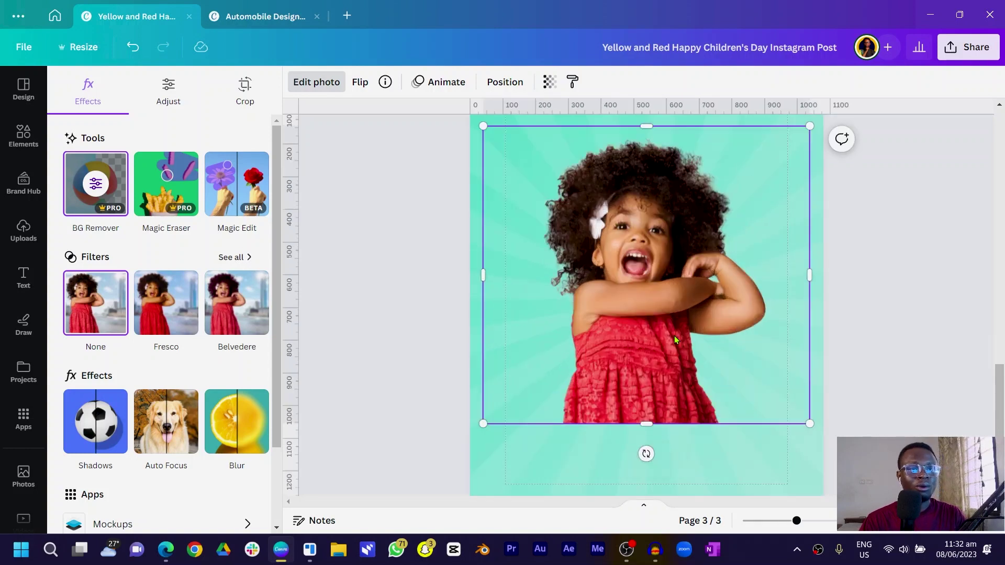
{"action": "left_click", "coordinate": [785, 343]}
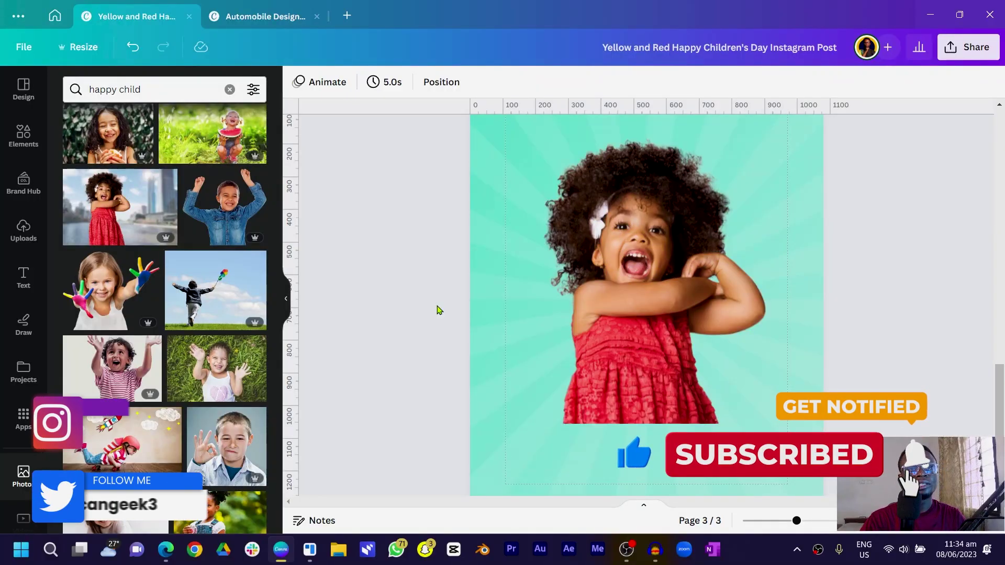
Step: Insert a default 'YOUR PARAGRAPH TEXT' box onto Page 3 using the T shortcut
{"action": "key", "text": "t"}
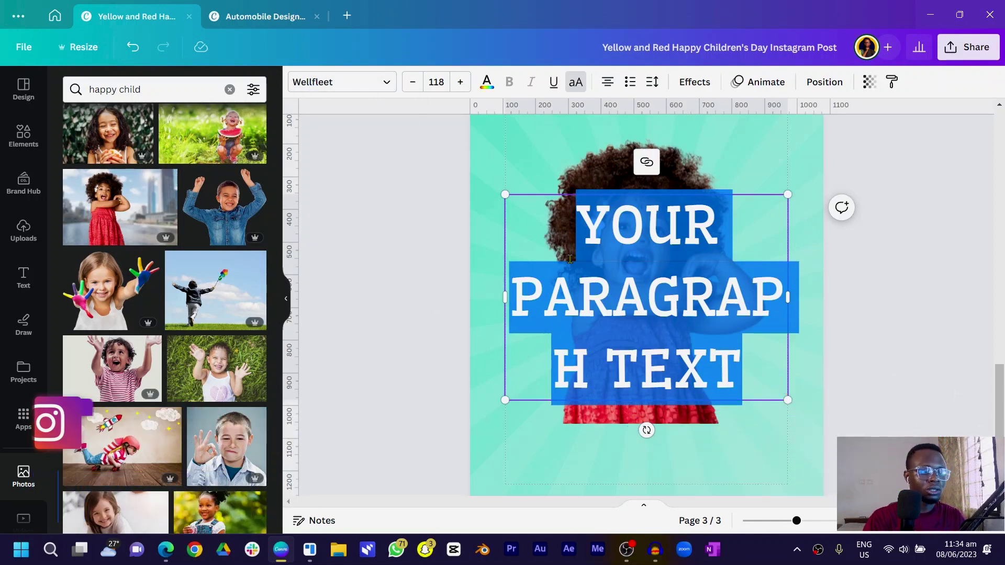
Step: Type HAPPY, move it down over the child's dress, and duplicate it as CHILDREN
{"action": "type", "text": "HAPPY"}
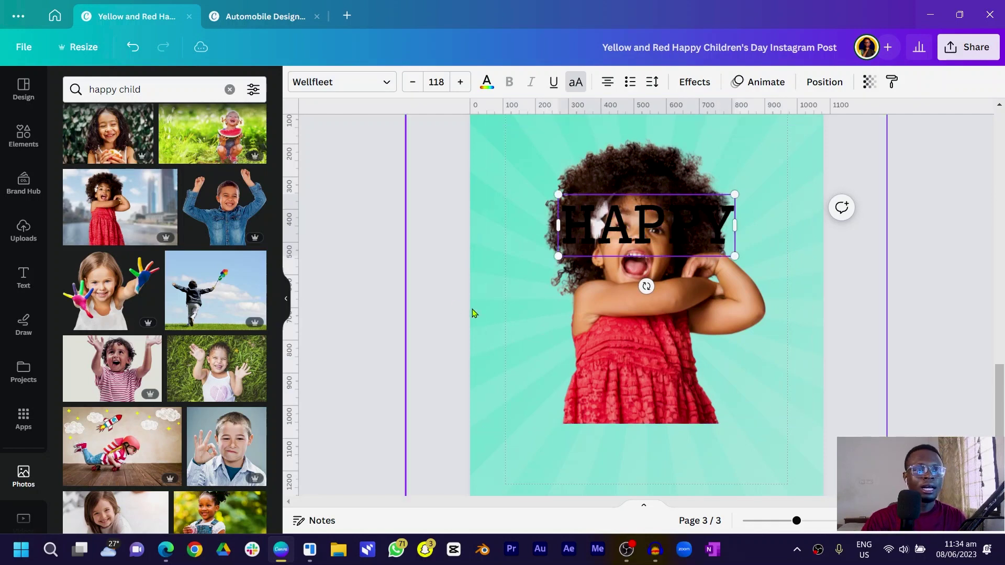
{"action": "left_click", "coordinate": [465, 311]}
{"action": "left_click_drag", "start_coordinate": [591, 226], "coordinate": [588, 419]}
{"action": "key", "text": "ctrl+d"}
{"action": "key", "text": "ctrl+a"}
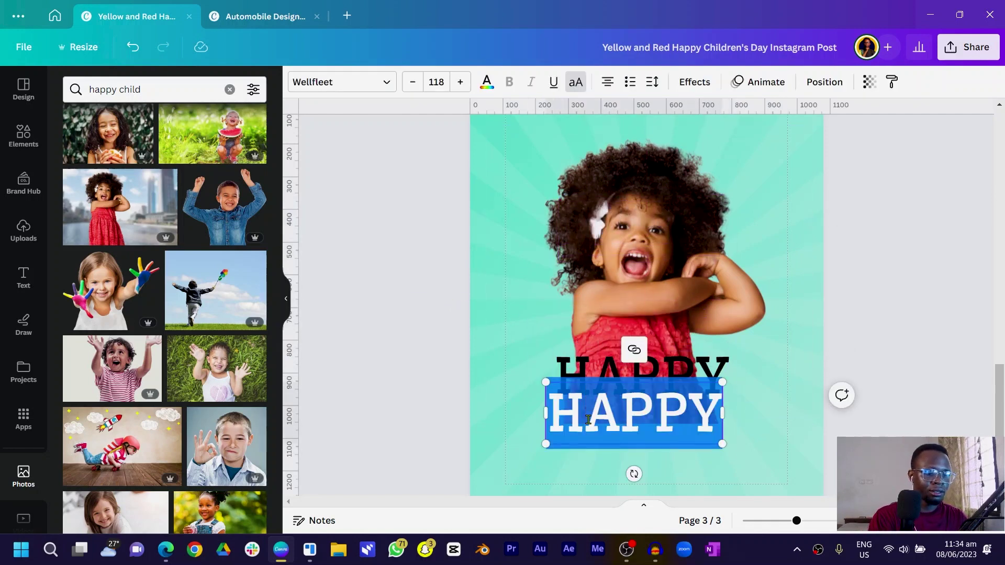
{"action": "type", "text": "CHILDREN"}
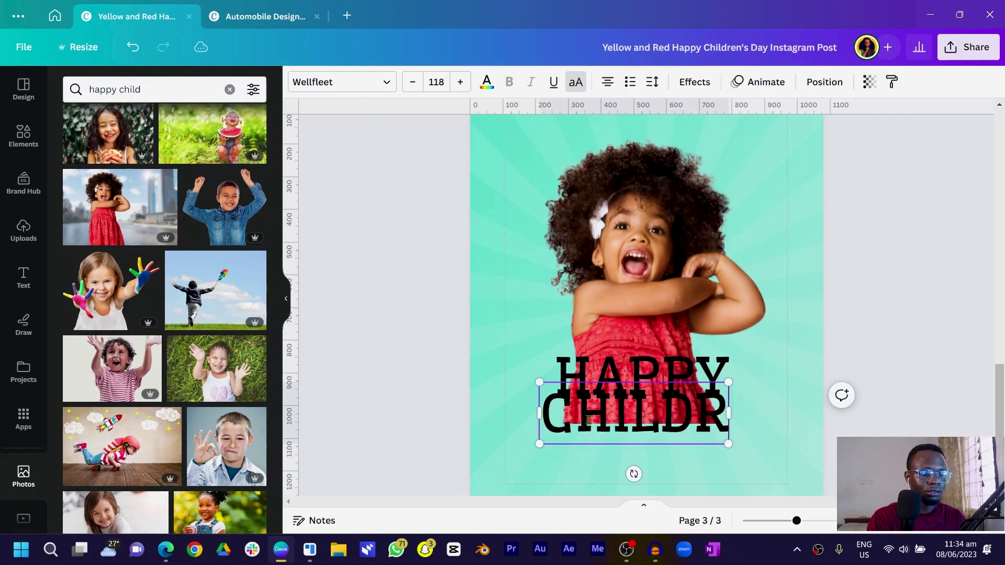
{"action": "key", "text": "Escape"}
{"action": "key", "text": "Escape"}
Step: Duplicate HAPPY again and change the copy's text to DAY
{"action": "left_click", "coordinate": [582, 373]}
{"action": "key", "text": "ctrl+d"}
{"action": "double_click", "coordinate": [572, 443]}
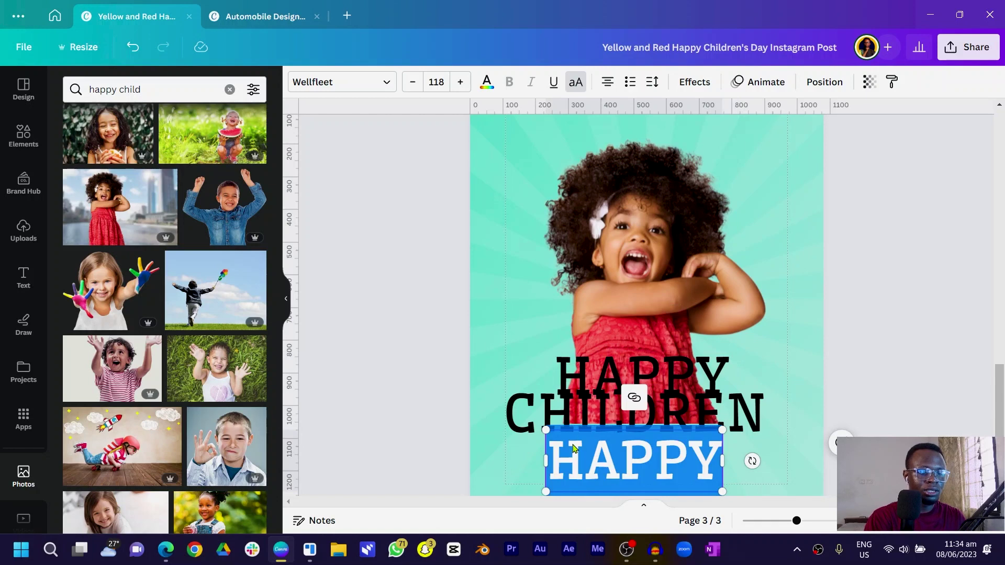
{"action": "type", "text": "DAY"}
{"action": "key", "text": "Escape"}
{"action": "key", "text": "Escape"}
{"action": "left_click", "coordinate": [623, 456]}
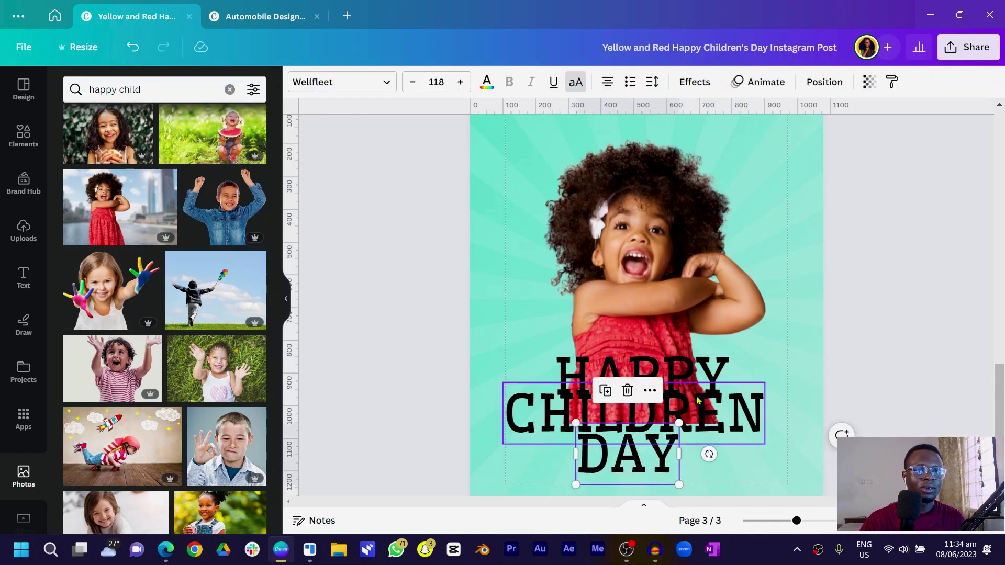
Step: Centre the HAPPY, CHILDREN and DAY lines on each other with Align Center
{"action": "left_click", "coordinate": [711, 365]}
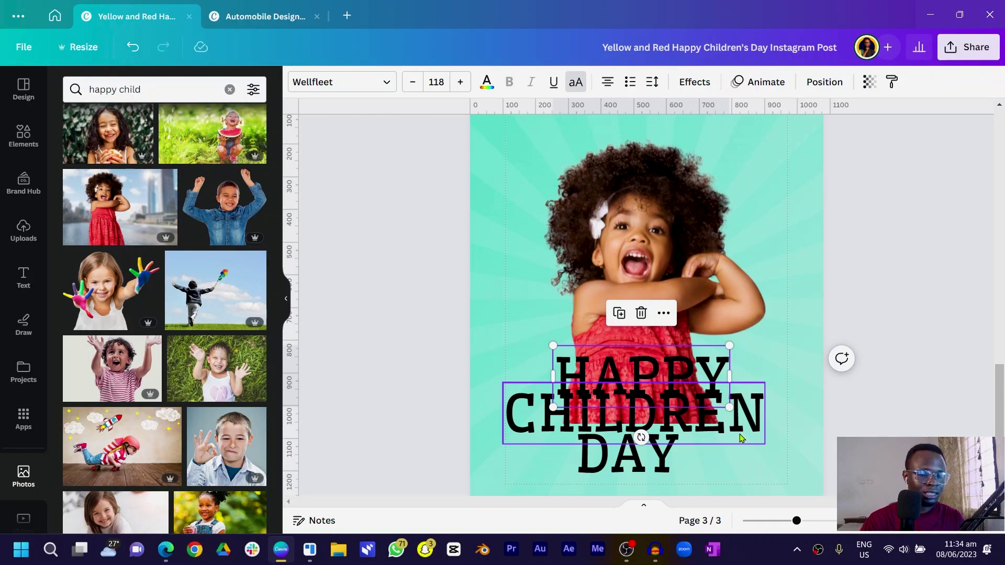
{"action": "left_click", "coordinate": [739, 434], "text": "shift"}
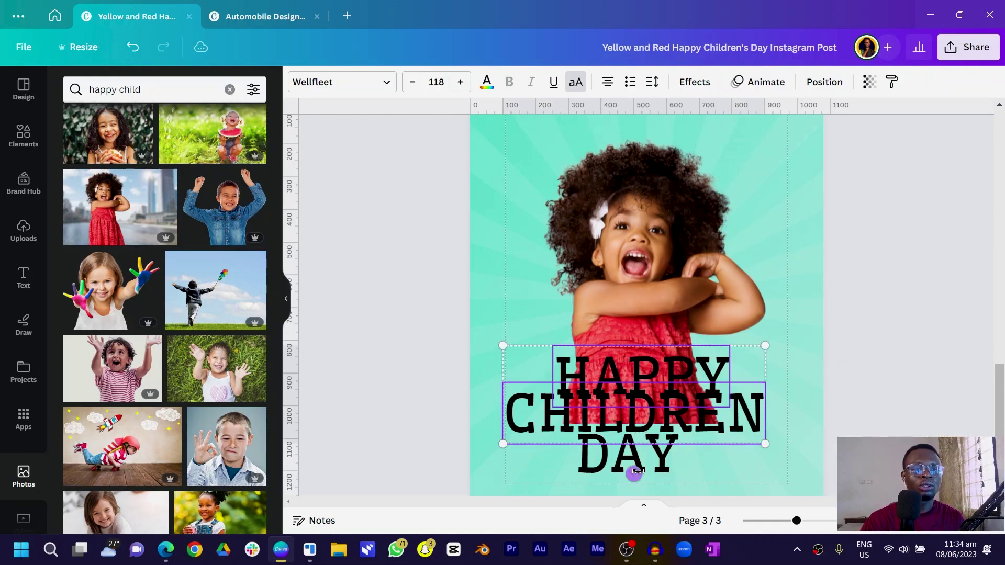
{"action": "left_click", "coordinate": [824, 82]}
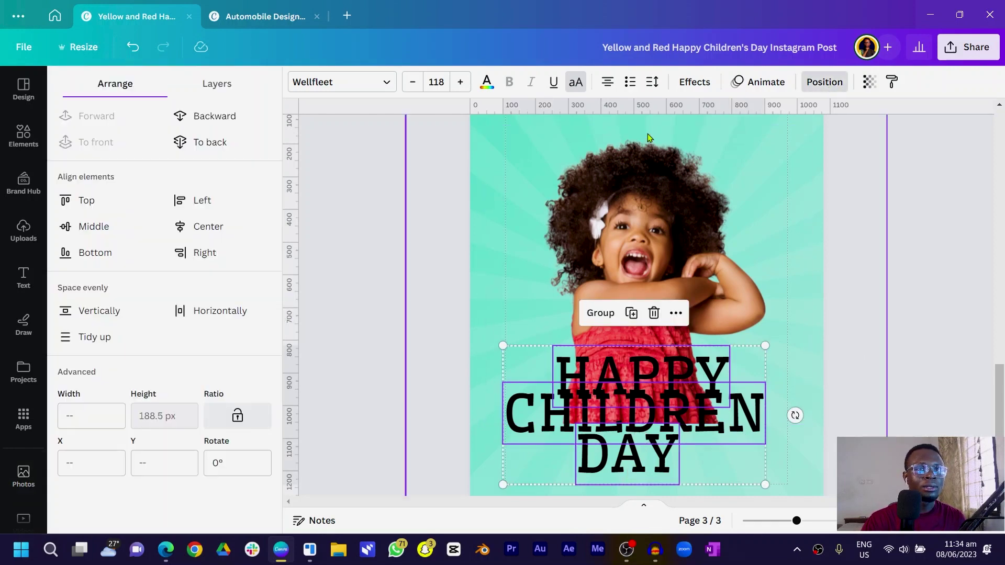
{"action": "left_click", "coordinate": [211, 226]}
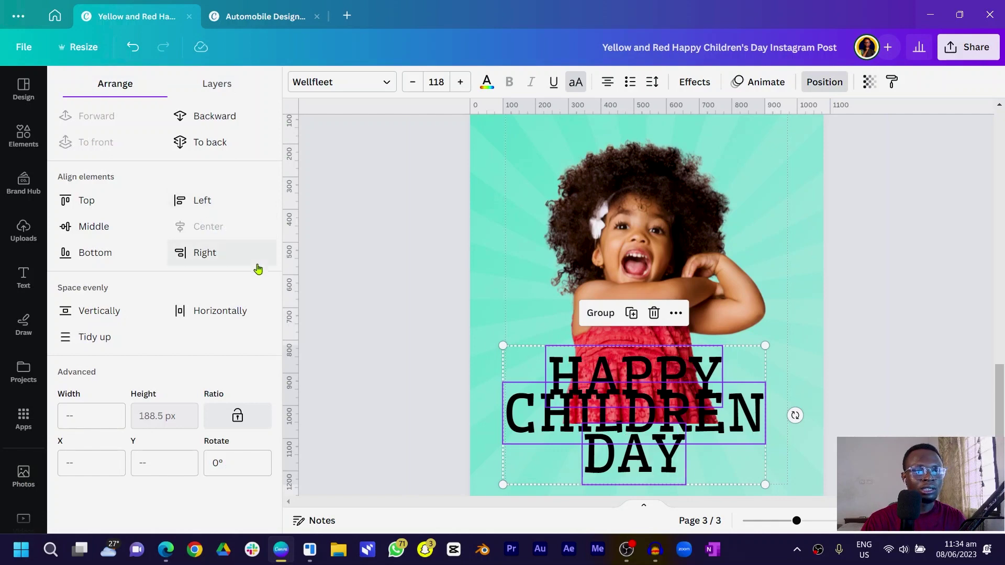
{"action": "left_click", "coordinate": [376, 348]}
{"action": "left_click", "coordinate": [559, 429]}
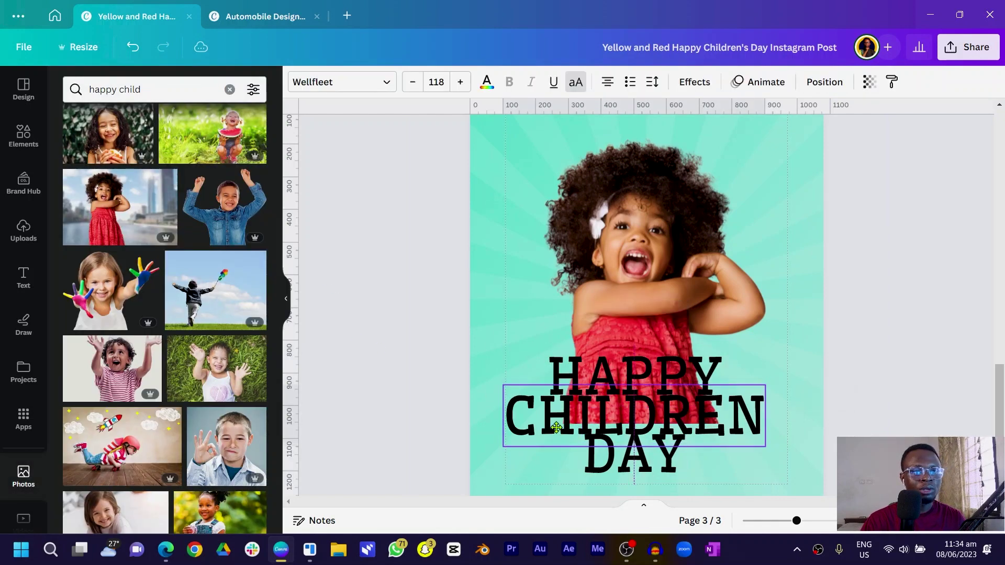
{"action": "scroll", "coordinate": [634, 456], "scroll_direction": "up", "scroll_amount": 5}
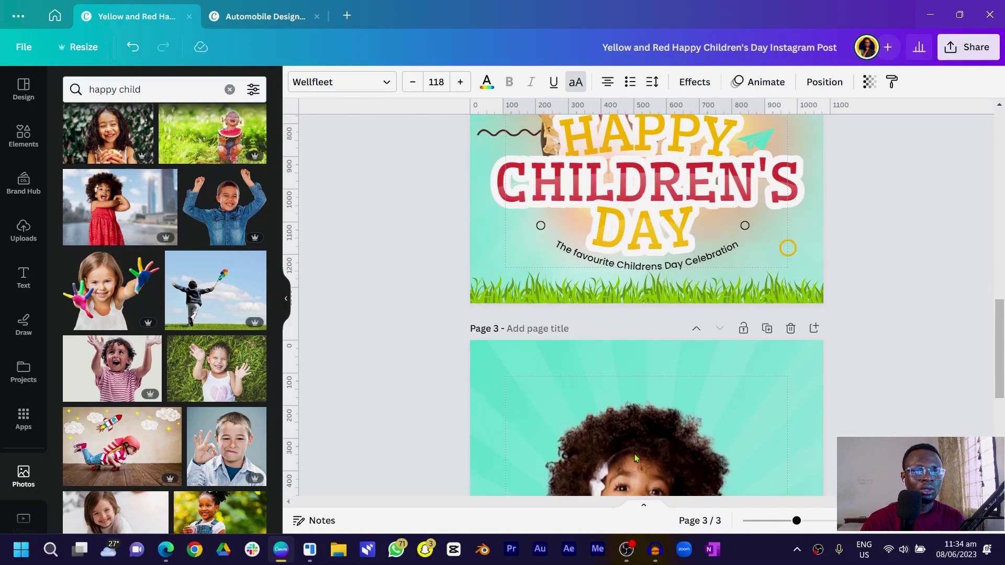
{"action": "scroll", "coordinate": [682, 219], "scroll_direction": "down", "scroll_amount": 6}
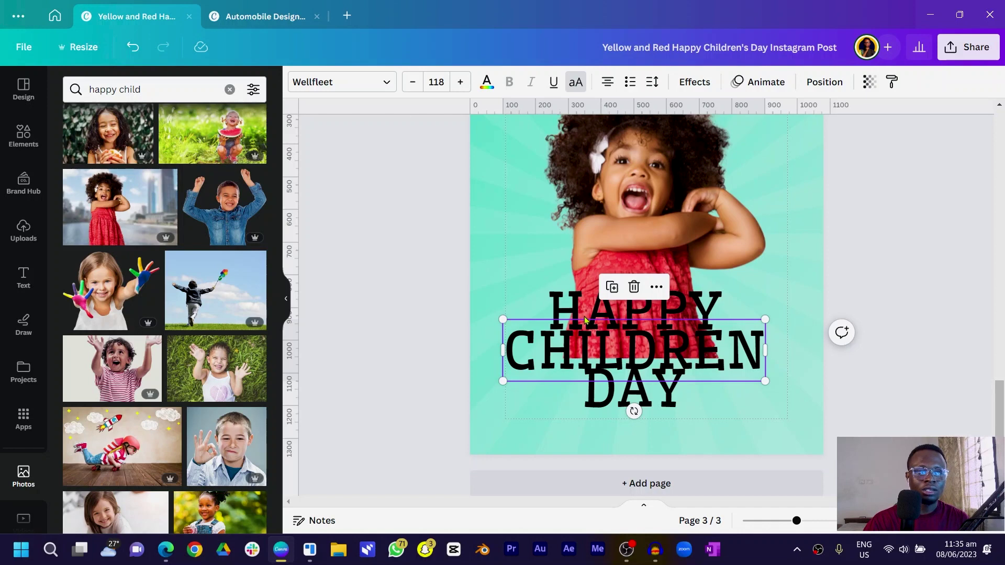
{"action": "left_click", "coordinate": [572, 312]}
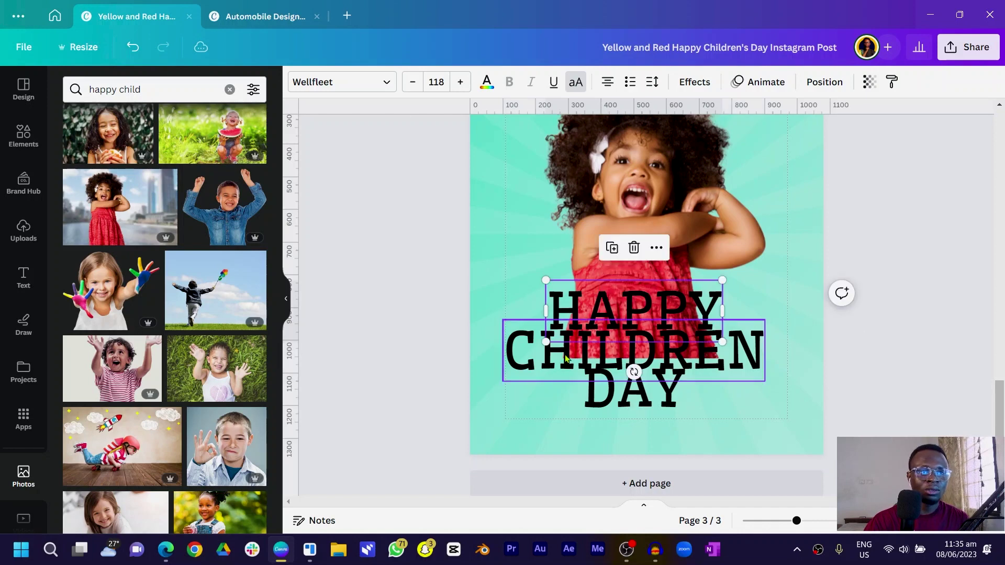
Step: Colour HAPPY and DAY yellow and CHILDREN red
{"action": "left_click", "coordinate": [595, 405], "text": "shift"}
{"action": "left_click", "coordinate": [486, 81]}
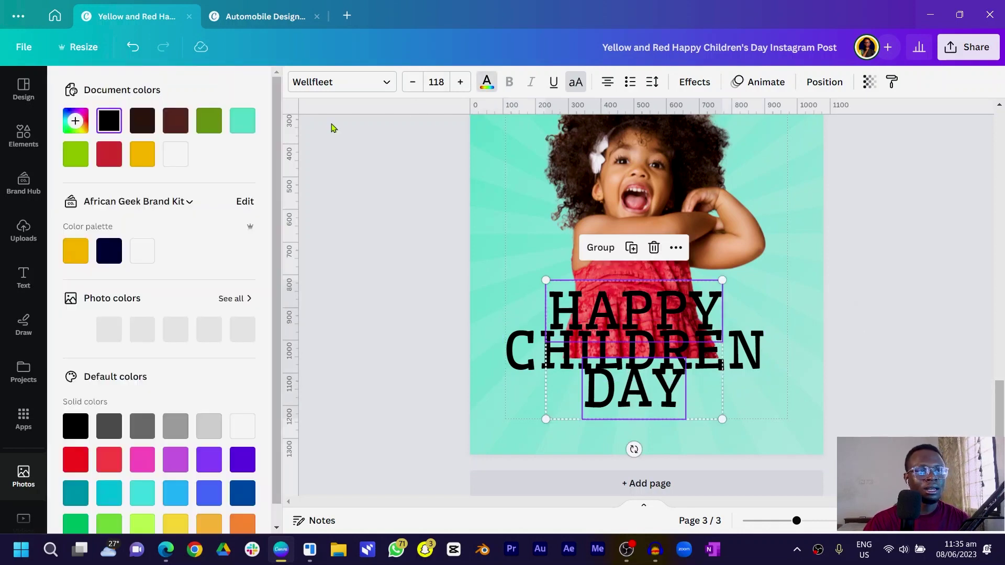
{"action": "left_click", "coordinate": [142, 154]}
{"action": "left_click", "coordinate": [516, 350]}
{"action": "left_click", "coordinate": [110, 157]}
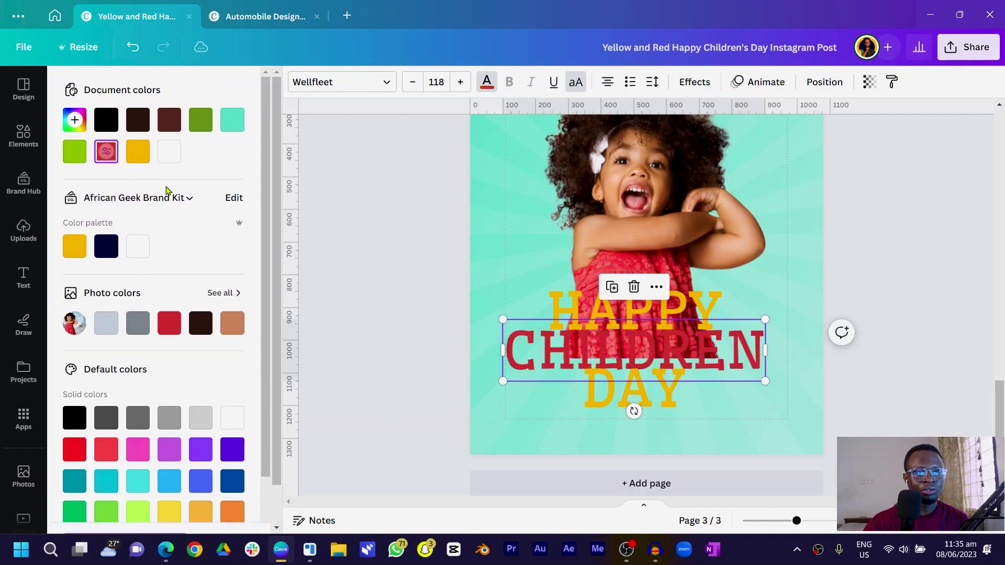
{"action": "left_click", "coordinate": [284, 296]}
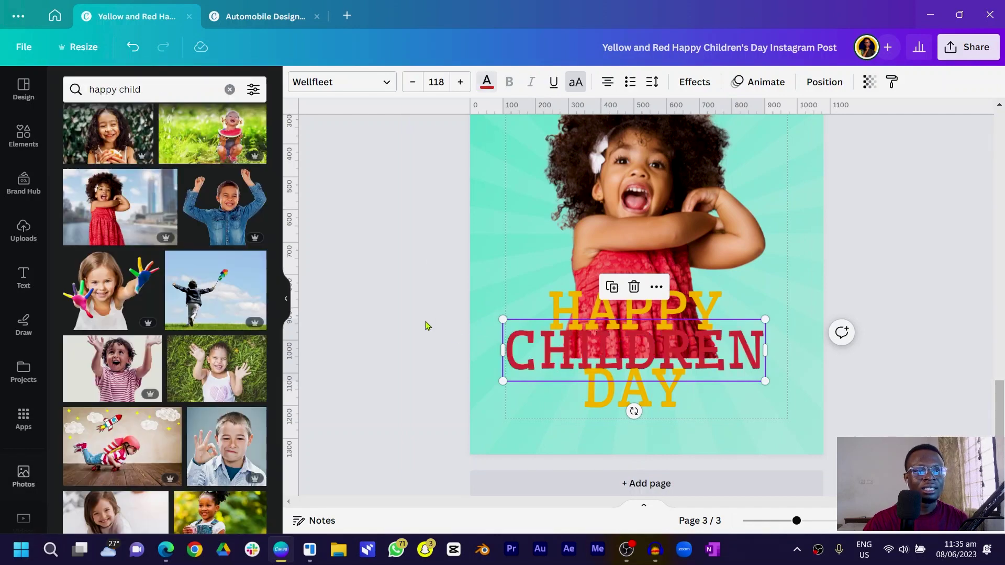
{"action": "left_click", "coordinate": [574, 312]}
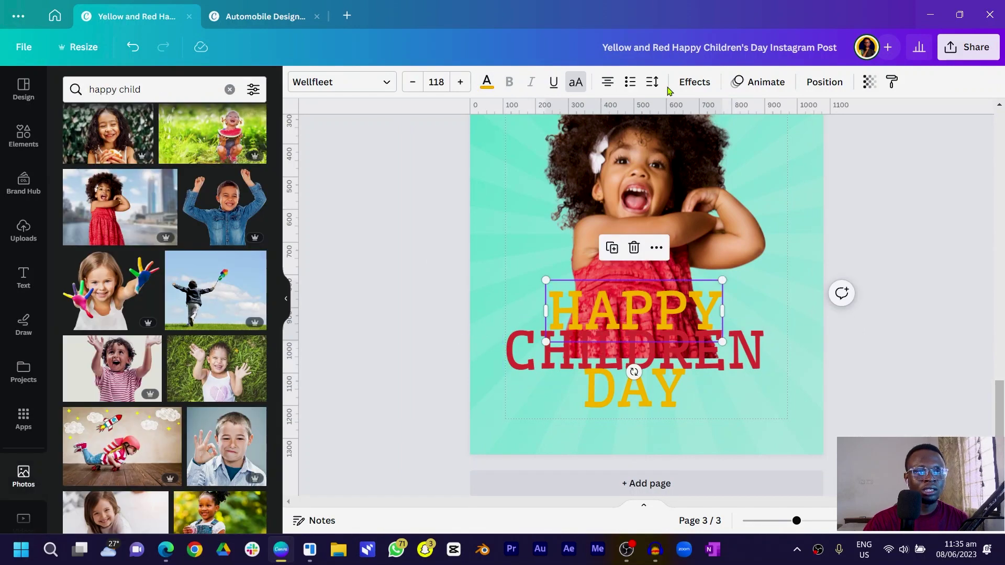
{"action": "left_click", "coordinate": [702, 84]}
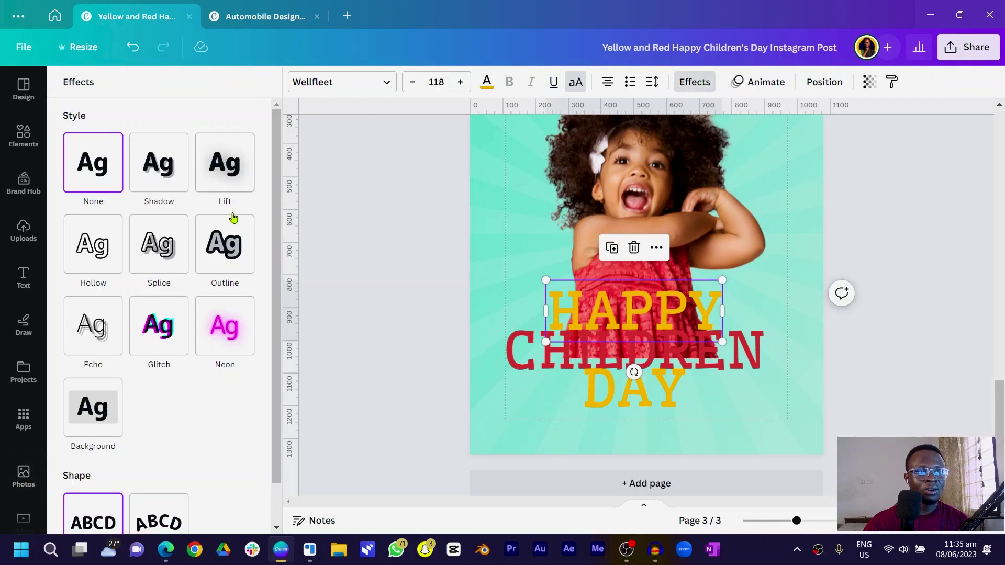
Step: Try a white outline on HAPPY alone, then undo it and the accidental move
{"action": "left_click", "coordinate": [225, 251]}
{"action": "left_click", "coordinate": [244, 349]}
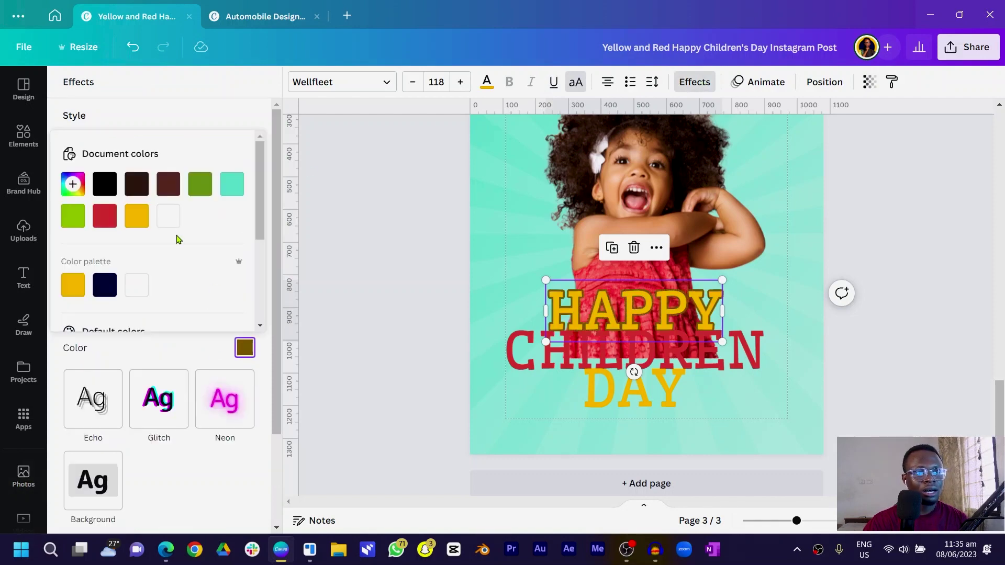
{"action": "left_click", "coordinate": [167, 217]}
{"action": "left_click", "coordinate": [213, 121]}
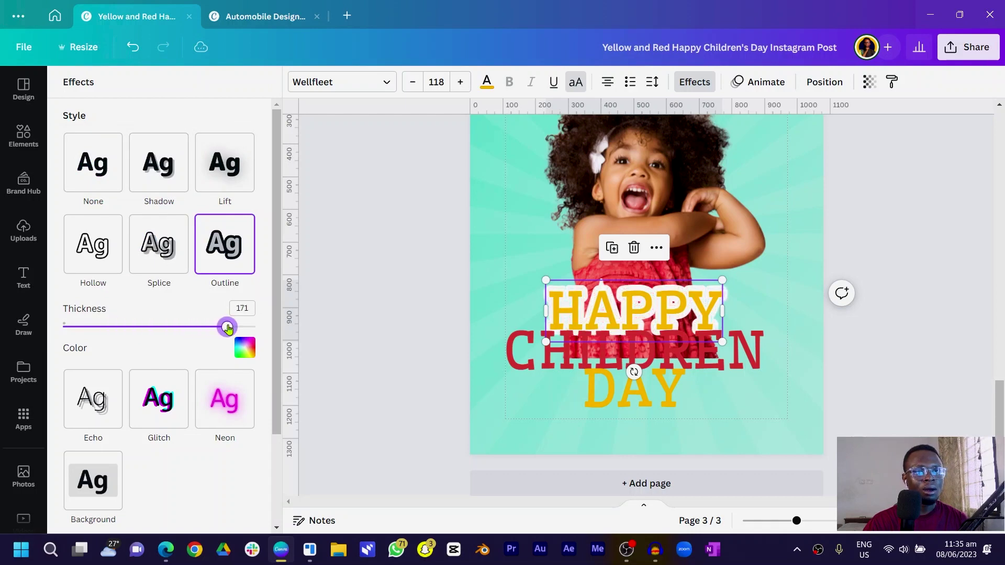
{"action": "left_click_drag", "start_coordinate": [572, 298], "coordinate": [575, 289]}
{"action": "left_click", "coordinate": [623, 385]}
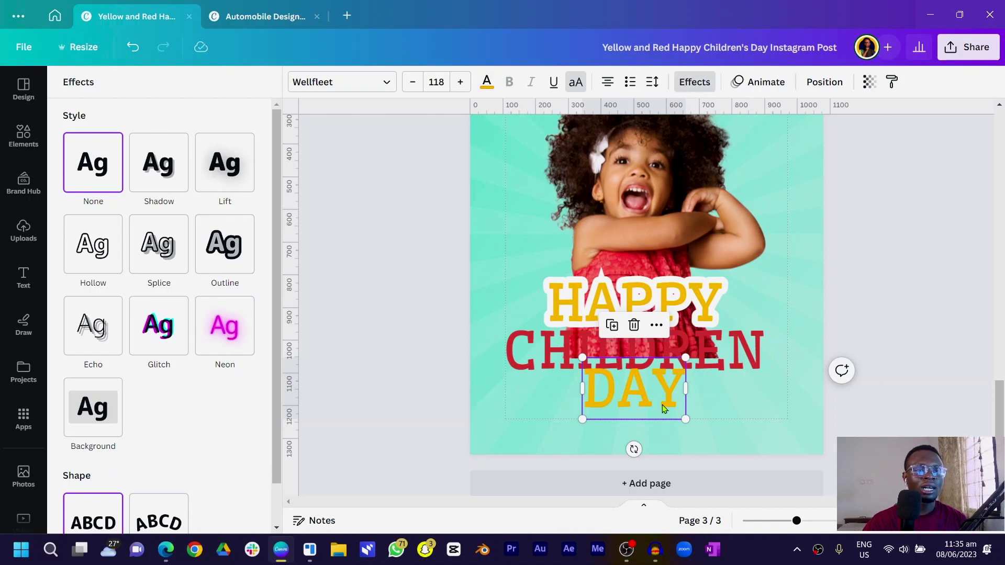
{"action": "left_click", "coordinate": [407, 341]}
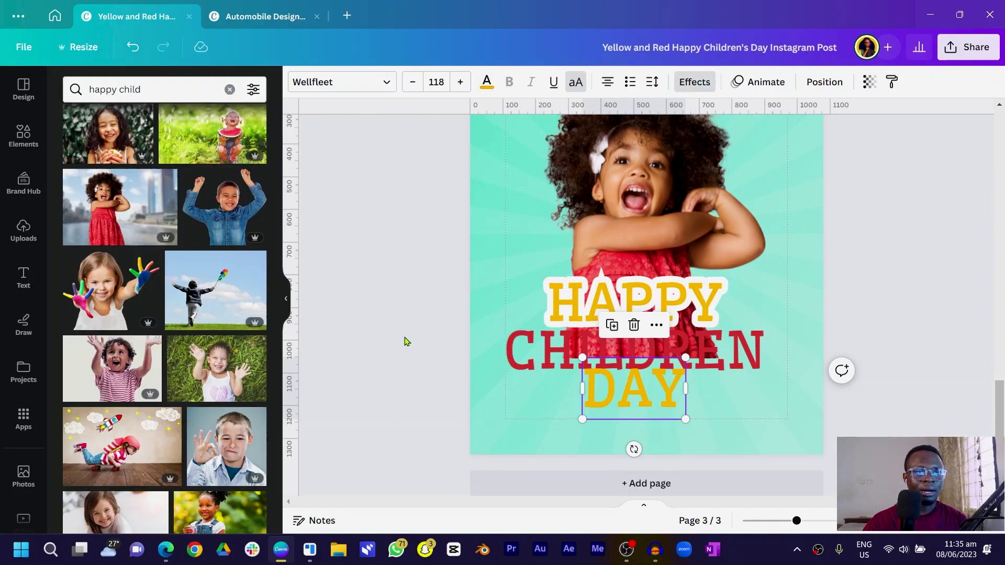
{"action": "key", "text": "ctrl+z"}
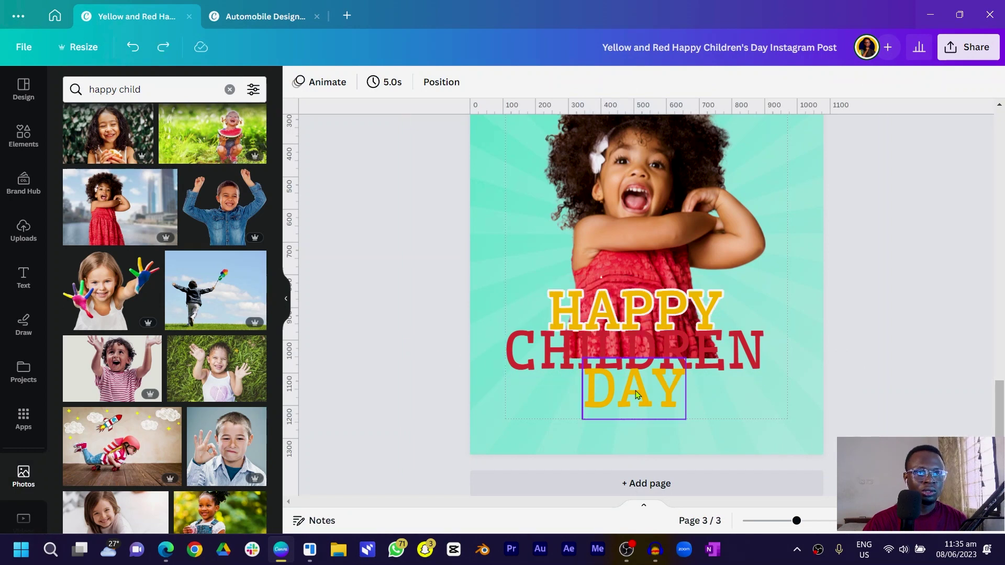
{"action": "key", "text": "ctrl+z"}
Step: Give HAPPY, CHILDREN and DAY together a white outline with thickness 131
{"action": "left_click", "coordinate": [574, 301]}
{"action": "left_click", "coordinate": [632, 369], "text": "shift"}
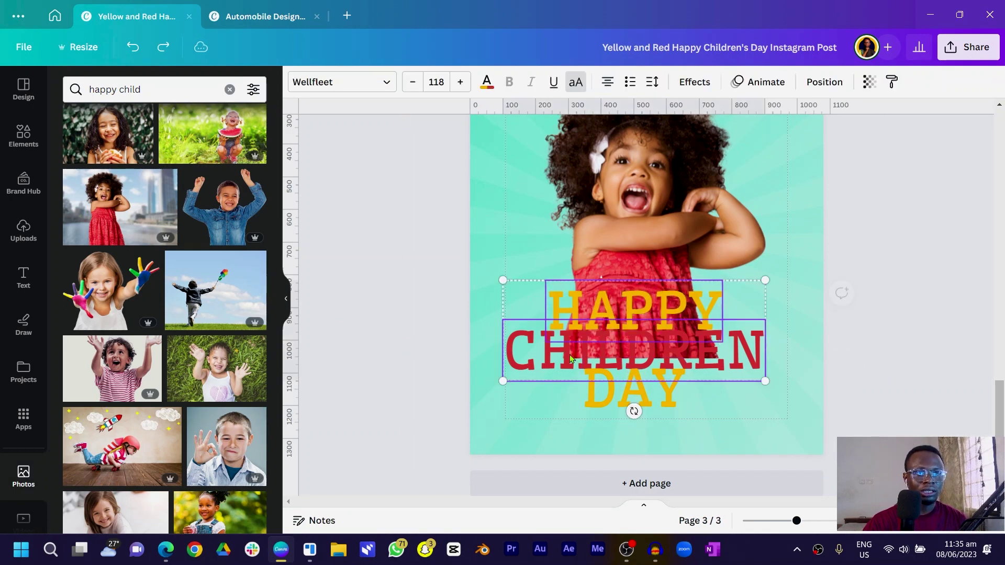
{"action": "left_click", "coordinate": [632, 410], "text": "shift"}
{"action": "left_click", "coordinate": [694, 84]}
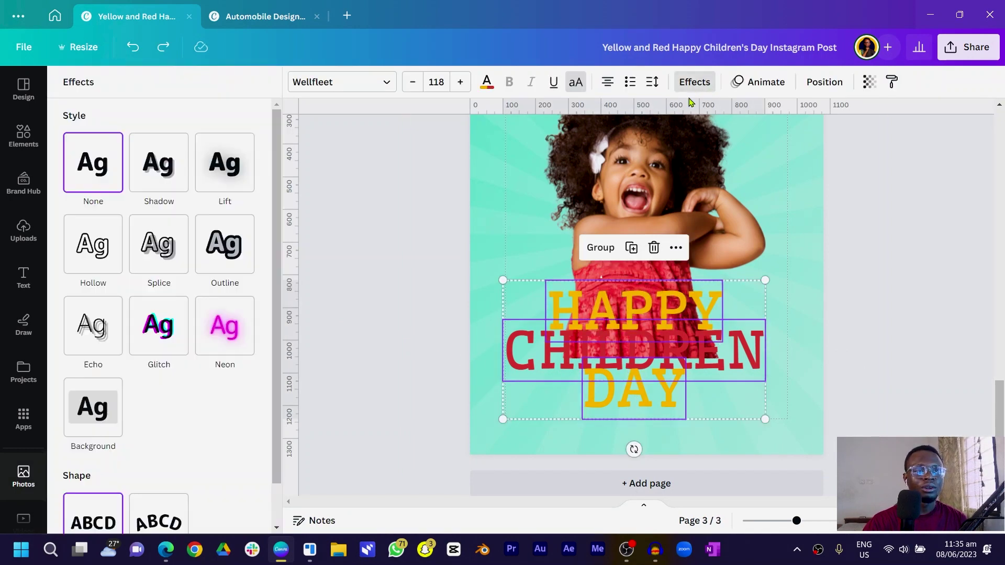
{"action": "left_click", "coordinate": [224, 257]}
{"action": "left_click", "coordinate": [243, 348]}
{"action": "left_click", "coordinate": [168, 219]}
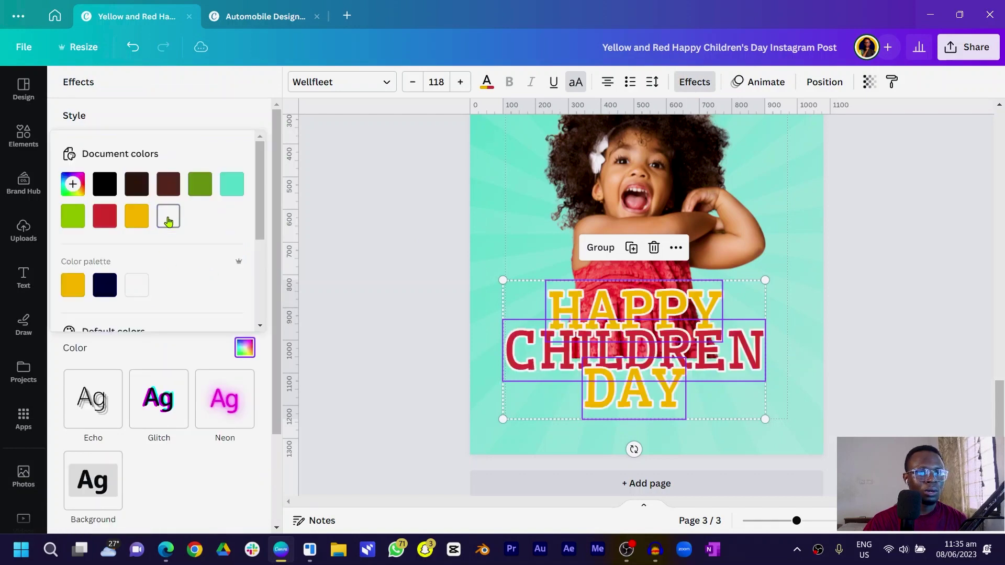
{"action": "left_click", "coordinate": [188, 120]}
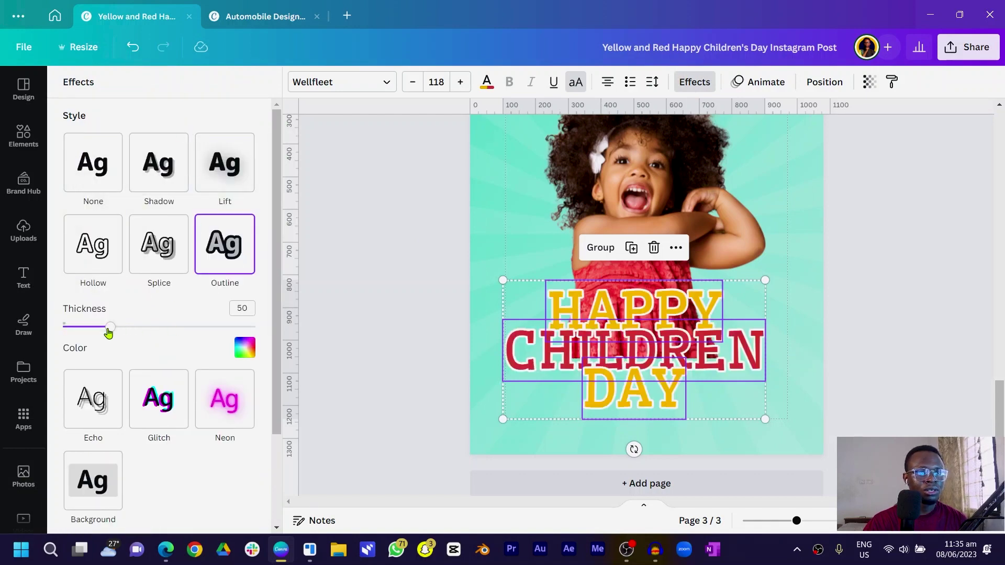
{"action": "left_click_drag", "start_coordinate": [110, 327], "coordinate": [188, 327]}
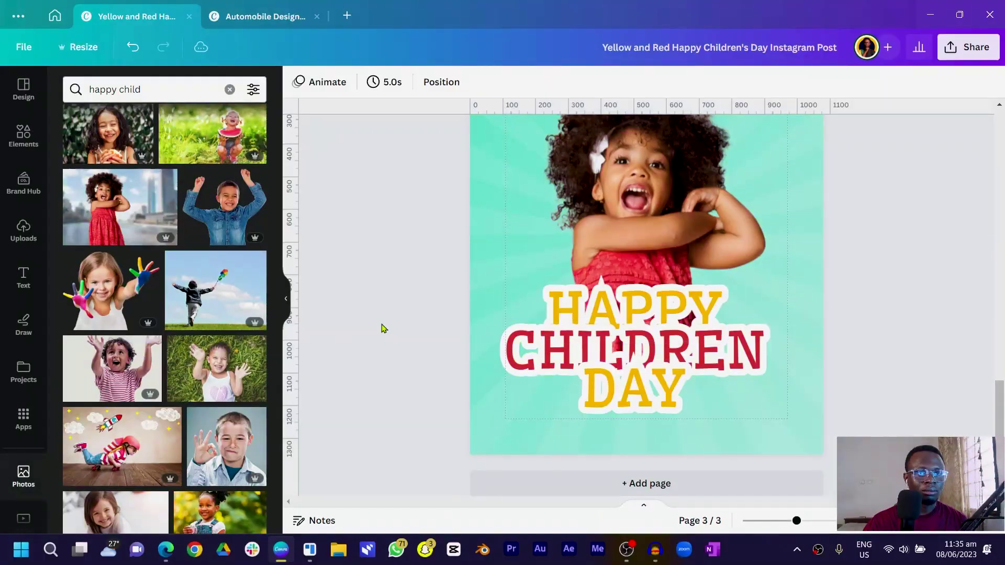
{"action": "left_click", "coordinate": [634, 296]}
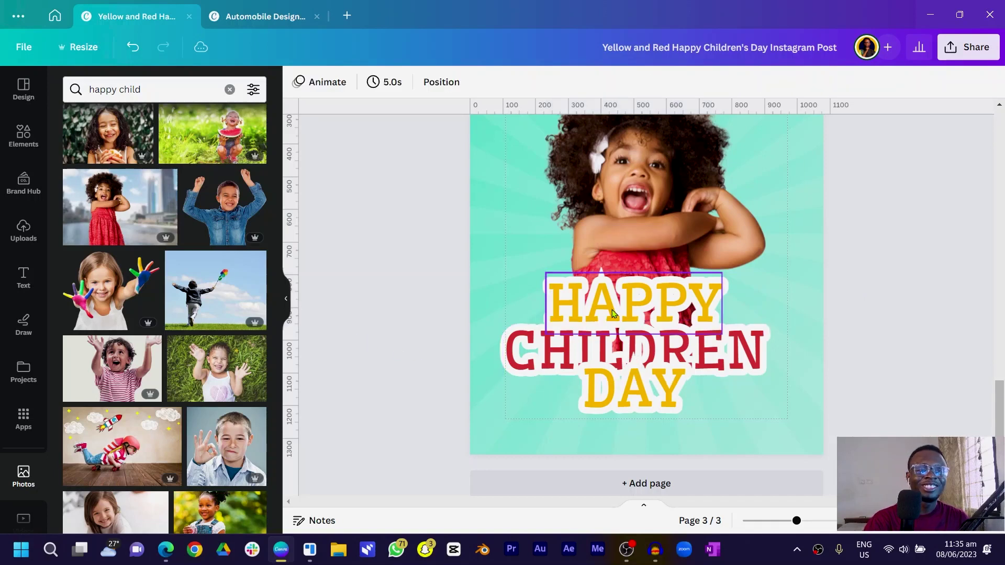
Step: Move DAY about 30 px lower and give HAPPY a gentle upward curve of 31
{"action": "left_click_drag", "start_coordinate": [602, 287], "coordinate": [605, 289]}
{"action": "left_click_drag", "start_coordinate": [635, 395], "coordinate": [635, 411]}
{"action": "left_click", "coordinate": [585, 290]}
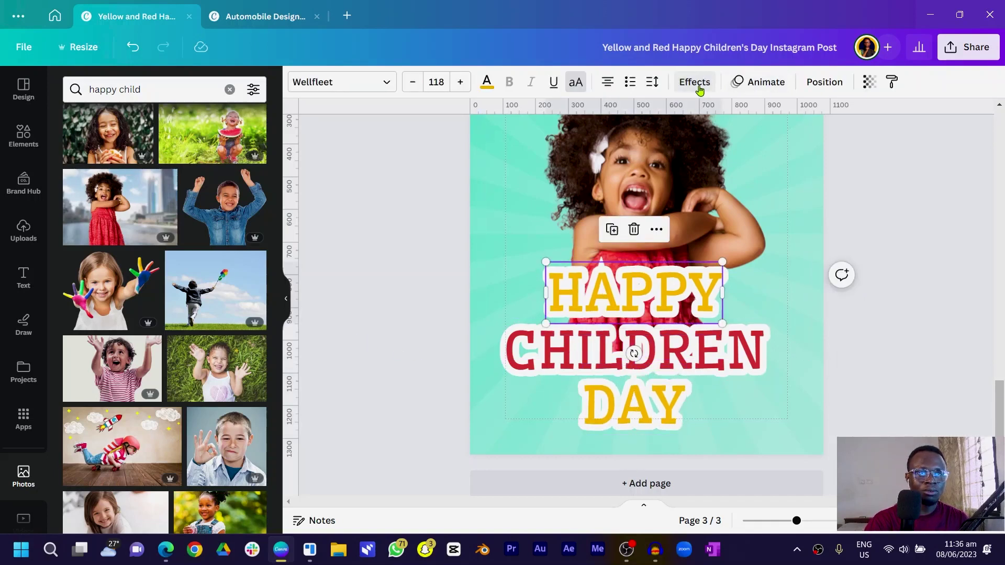
{"action": "left_click", "coordinate": [695, 82]}
{"action": "scroll", "coordinate": [205, 461], "scroll_direction": "down", "scroll_amount": 3}
{"action": "left_click", "coordinate": [151, 497]}
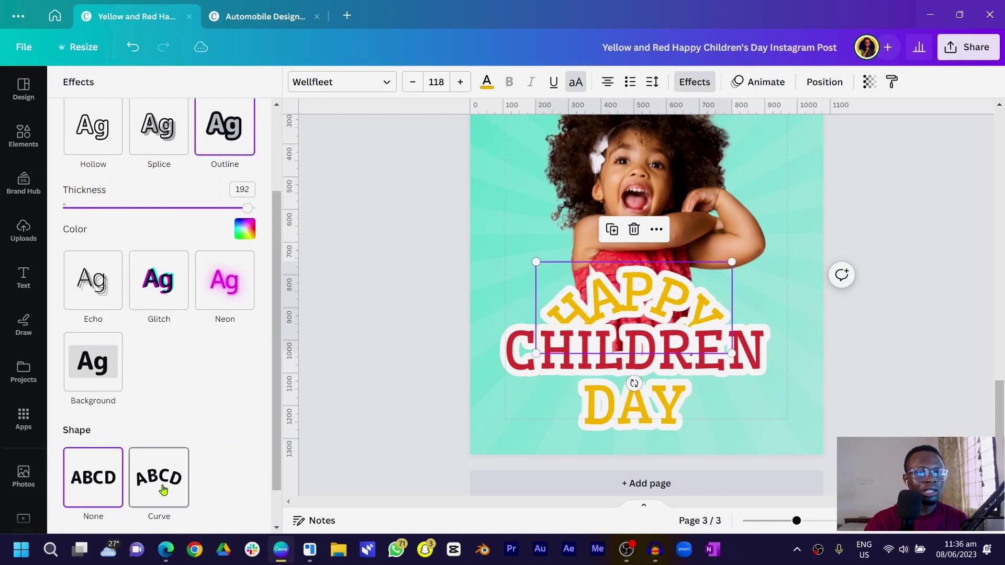
{"action": "scroll", "coordinate": [232, 476], "scroll_direction": "down", "scroll_amount": 1}
{"action": "left_click_drag", "start_coordinate": [256, 513], "coordinate": [179, 513]}
{"action": "left_click", "coordinate": [345, 314]}
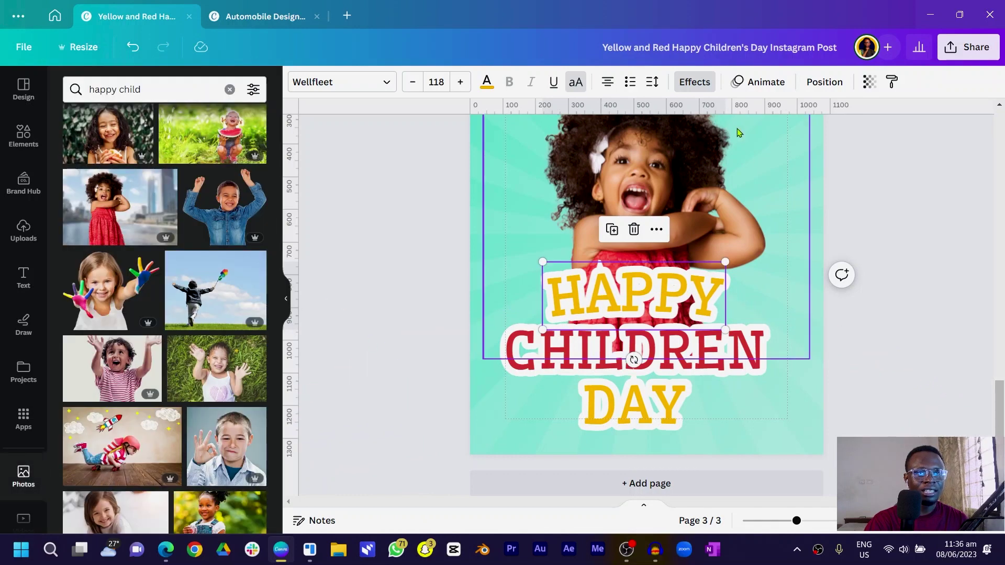
Step: Curve DAY downward at -23 and nudge it into place below CHILDREN
{"action": "left_click", "coordinate": [694, 83]}
{"action": "left_click", "coordinate": [615, 427]}
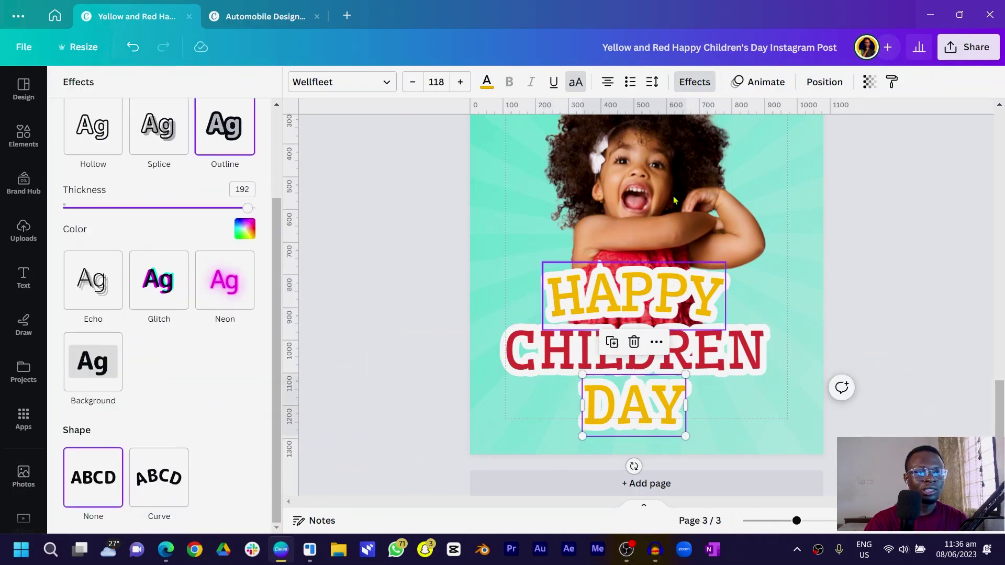
{"action": "left_click", "coordinate": [175, 479]}
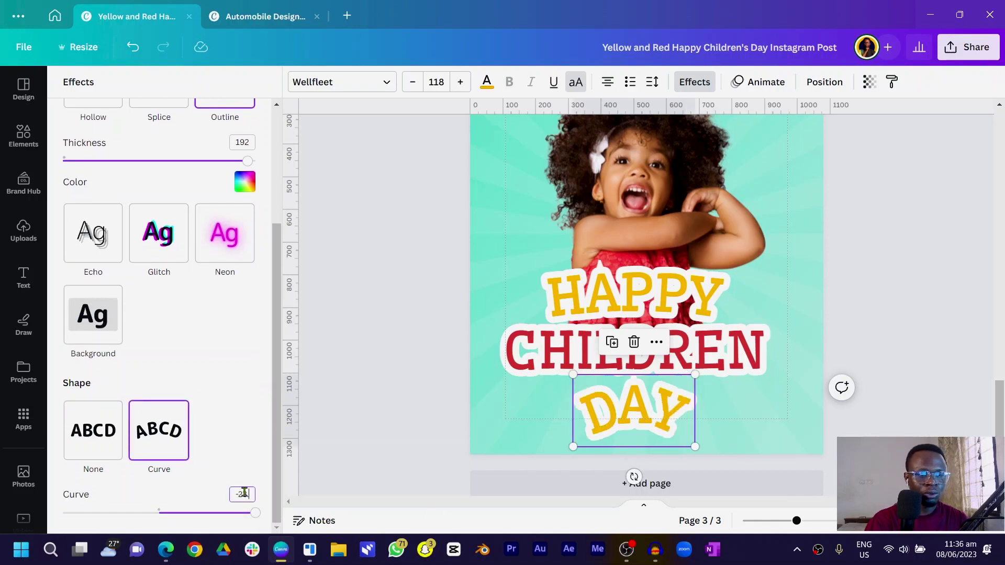
{"action": "key", "text": "Return"}
{"action": "left_click_drag", "start_coordinate": [631, 414], "coordinate": [626, 394]}
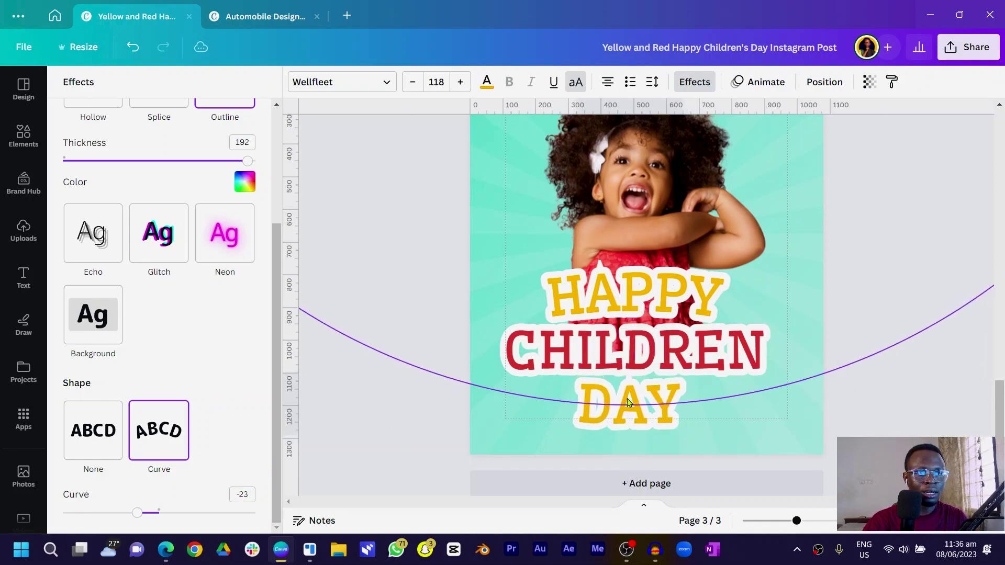
{"action": "left_click", "coordinate": [512, 377]}
{"action": "left_click", "coordinate": [477, 363]}
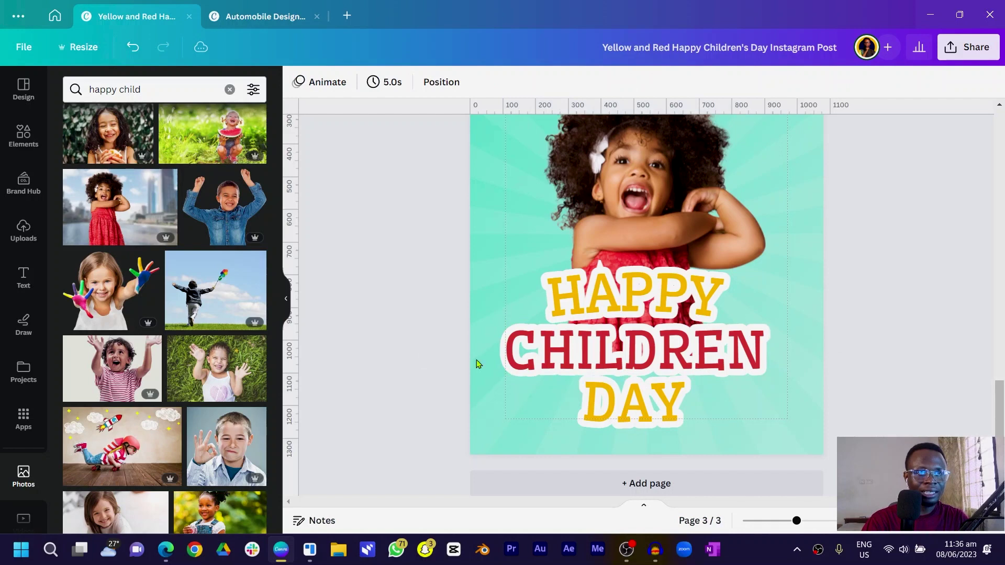
Step: Nudge the CHILDREN line about 20 px up the centre guide, closer under HAPPY
{"action": "scroll", "coordinate": [628, 350], "scroll_direction": "up", "scroll_amount": 1}
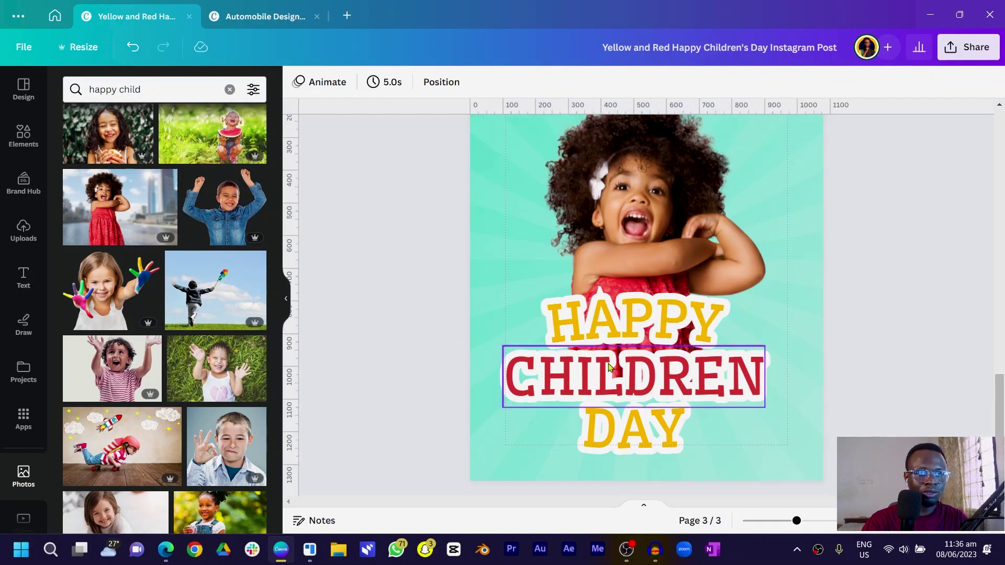
{"action": "left_click", "coordinate": [617, 385]}
{"action": "left_click_drag", "start_coordinate": [617, 386], "coordinate": [615, 386]}
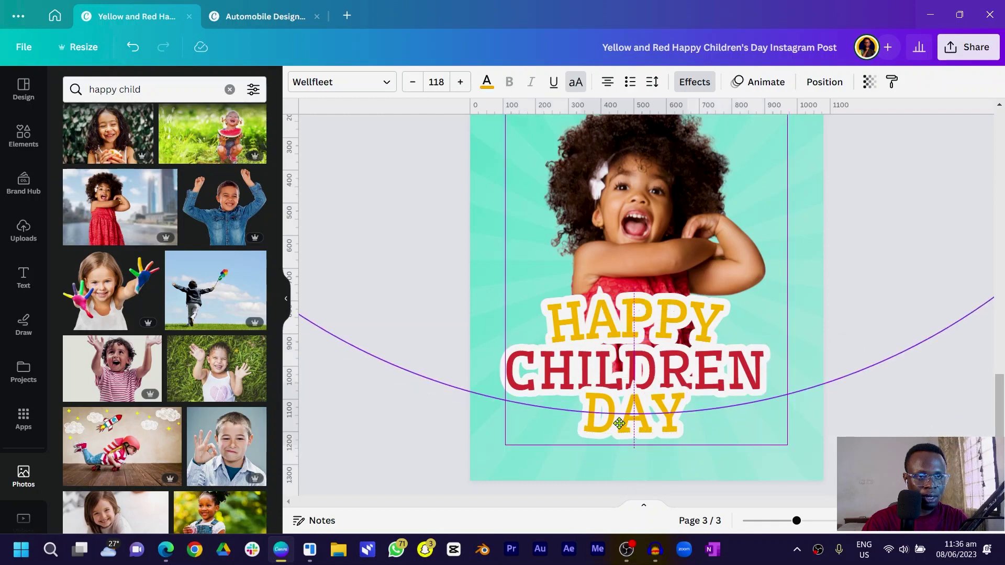
{"action": "left_click", "coordinate": [395, 421]}
{"action": "scroll", "coordinate": [396, 421], "scroll_direction": "up", "scroll_amount": 2}
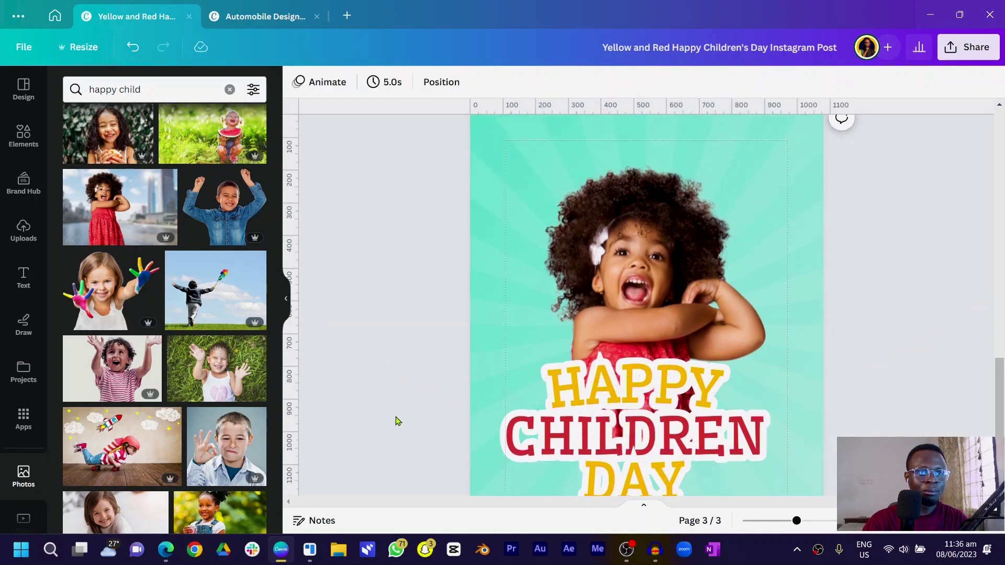
{"action": "scroll", "coordinate": [396, 420], "scroll_direction": "down", "scroll_amount": 2}
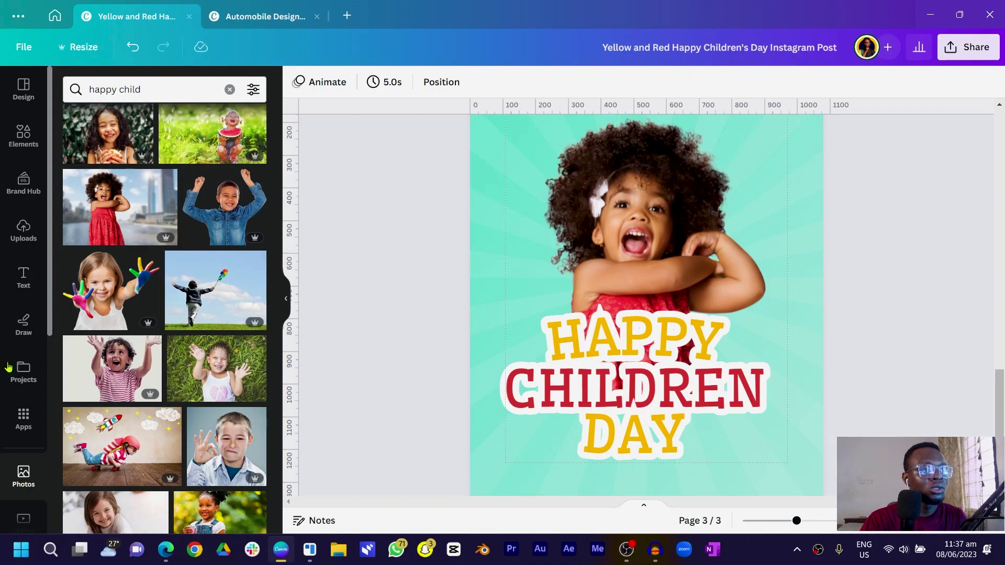
Step: Add the blue lens-flare glow from Uploads and place it left of the child's face
{"action": "left_click", "coordinate": [23, 227]}
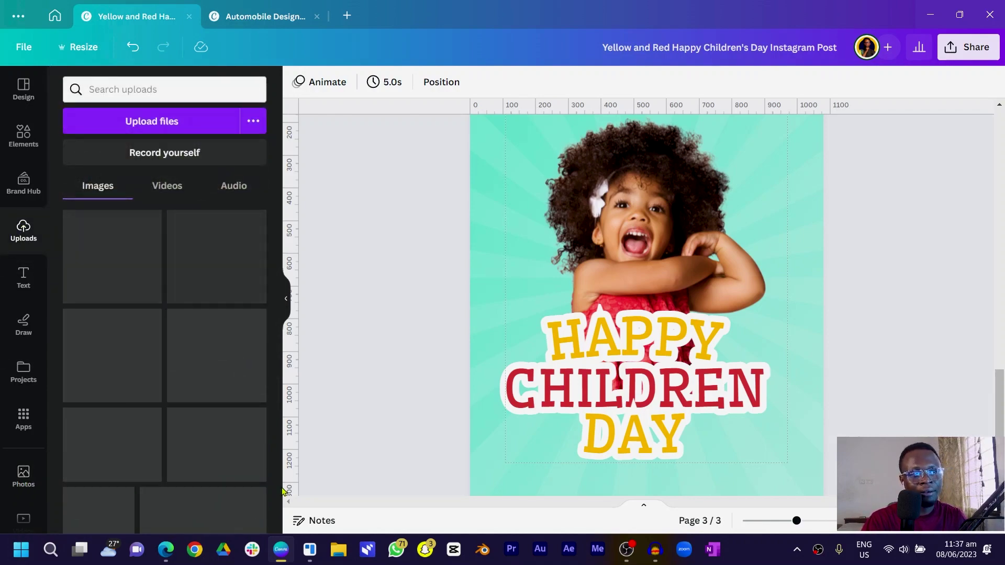
{"action": "scroll", "coordinate": [279, 520], "scroll_direction": "down", "scroll_amount": 5}
{"action": "scroll", "coordinate": [279, 521], "scroll_direction": "down", "scroll_amount": 5}
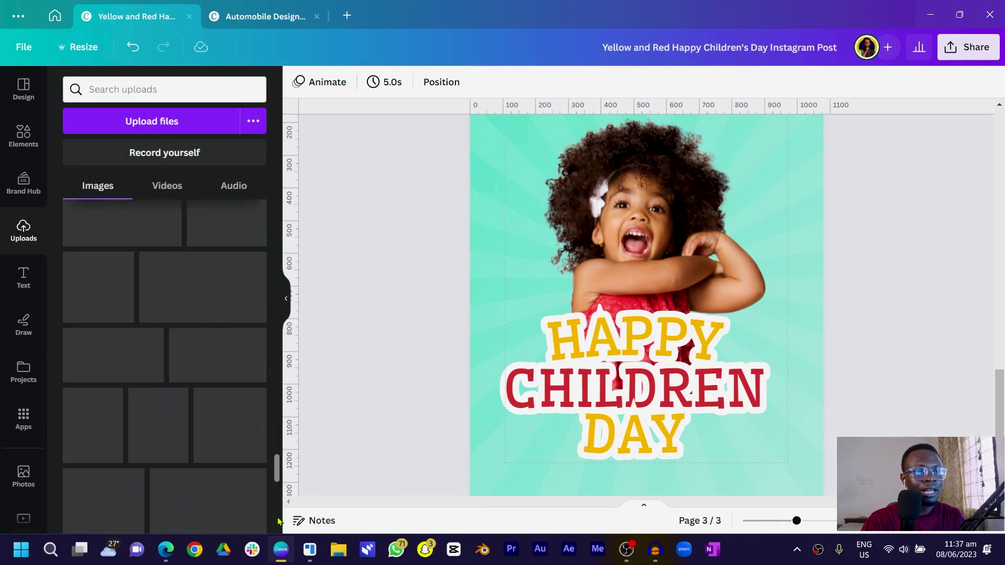
{"action": "left_click", "coordinate": [105, 414]}
{"action": "left_click_drag", "start_coordinate": [698, 266], "coordinate": [638, 262]}
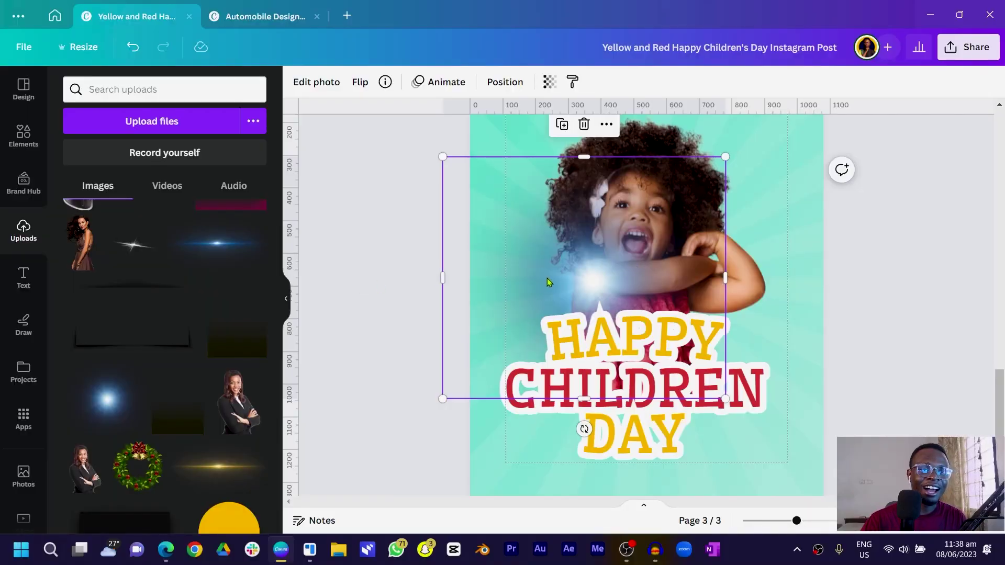
Step: Move the glow up slightly and apply a Custom Duotone effect to it
{"action": "left_click_drag", "start_coordinate": [547, 278], "coordinate": [522, 251]}
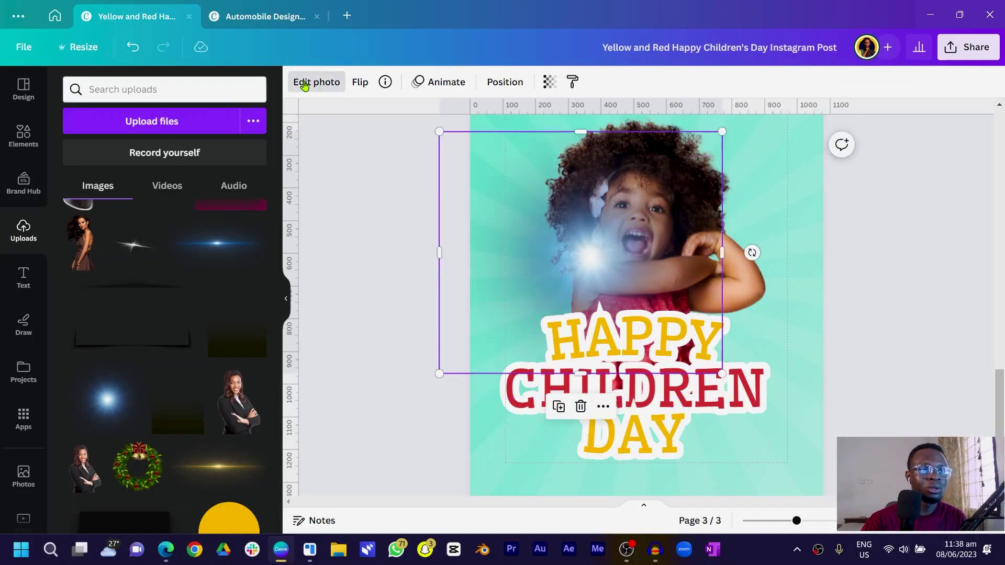
{"action": "left_click", "coordinate": [304, 83]}
{"action": "scroll", "coordinate": [183, 314], "scroll_direction": "down", "scroll_amount": 2}
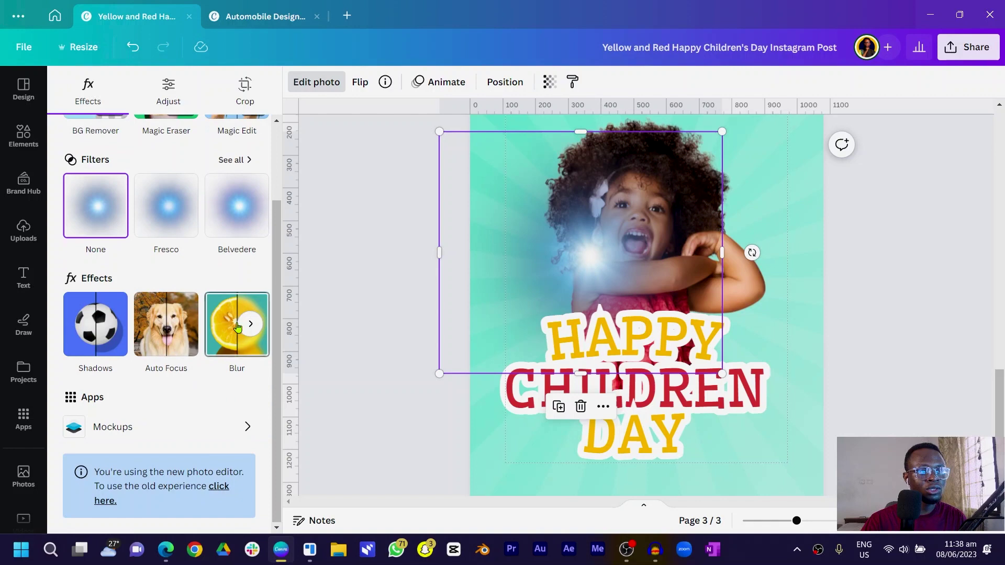
{"action": "left_click", "coordinate": [252, 323]}
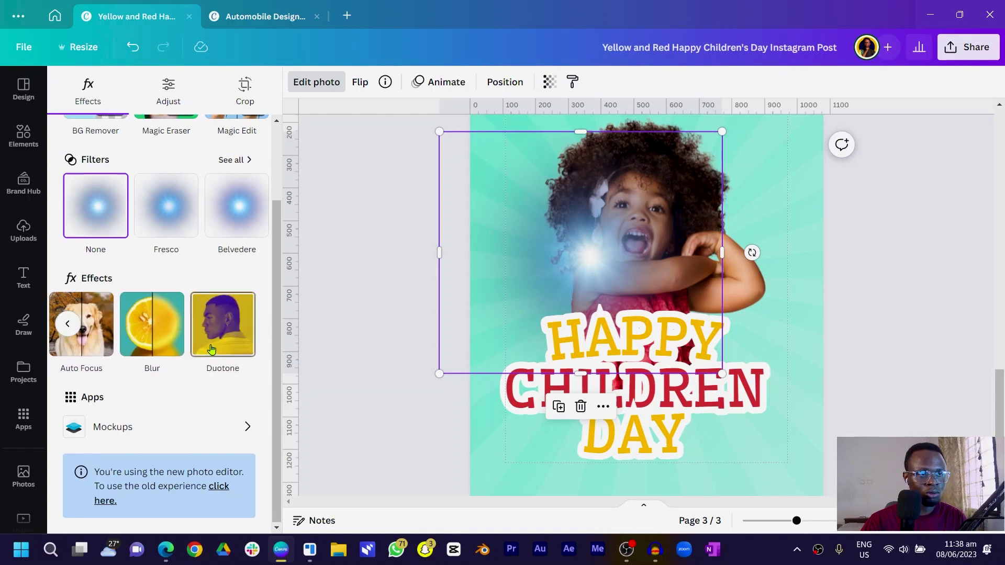
{"action": "left_click", "coordinate": [212, 349]}
{"action": "left_click", "coordinate": [96, 244]}
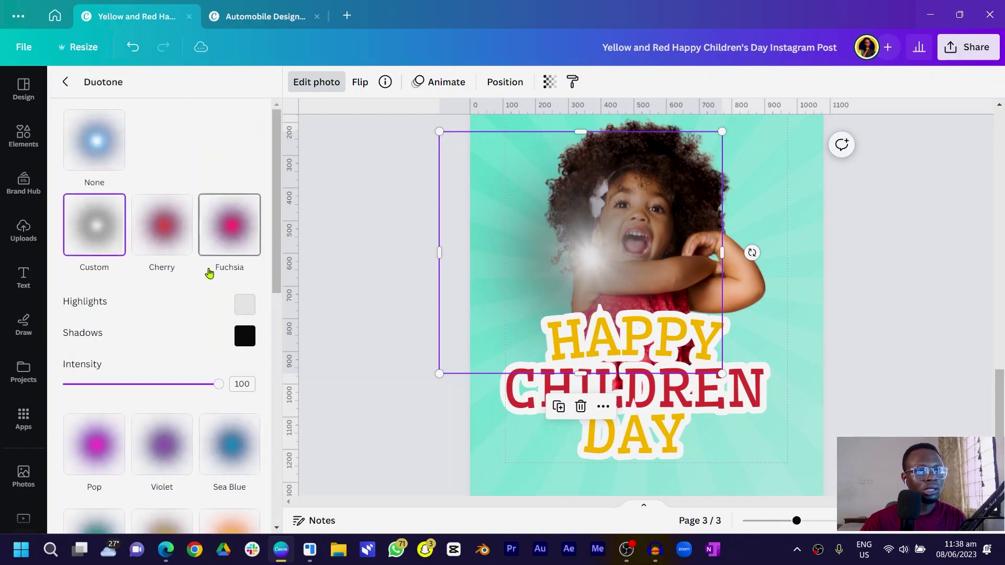
Step: Set the duotone highlight and shadow colours to white, then move the glow up-left
{"action": "left_click", "coordinate": [244, 304]}
{"action": "left_click_drag", "start_coordinate": [287, 358], "coordinate": [163, 305]}
{"action": "left_click", "coordinate": [206, 352]}
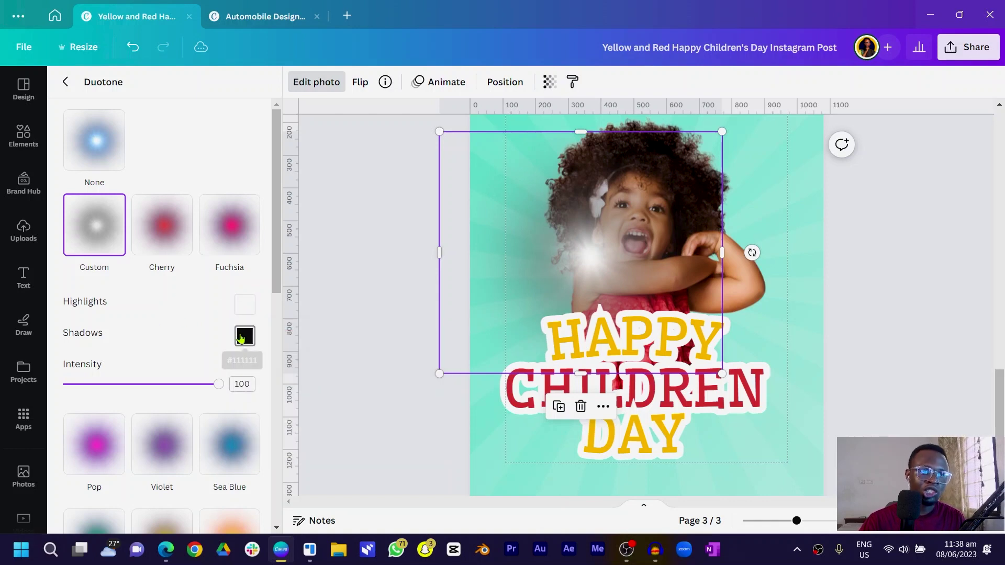
{"action": "left_click", "coordinate": [241, 338]}
{"action": "left_click_drag", "start_coordinate": [323, 370], "coordinate": [174, 325]}
{"action": "left_click", "coordinate": [178, 293]}
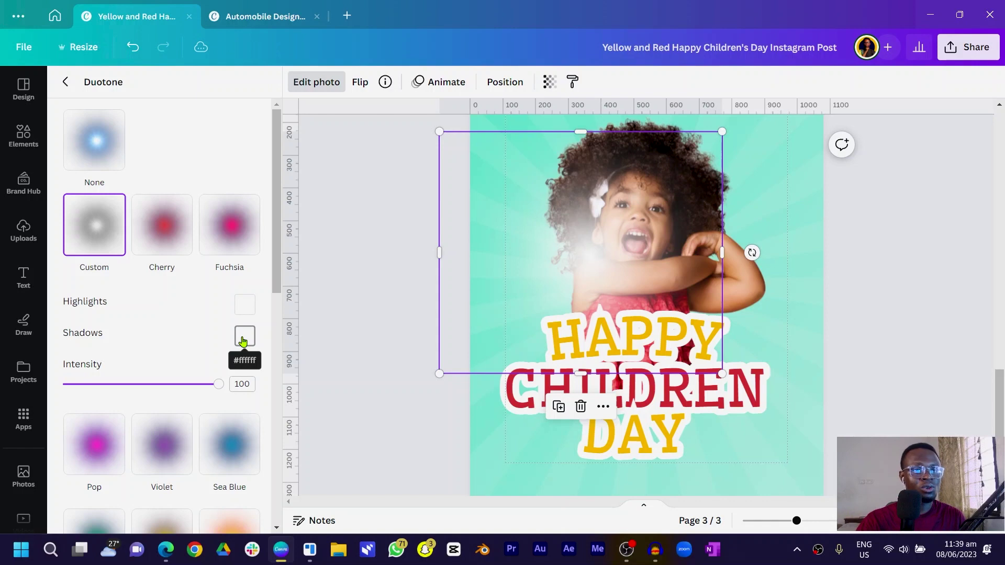
{"action": "left_click_drag", "start_coordinate": [580, 283], "coordinate": [587, 206]}
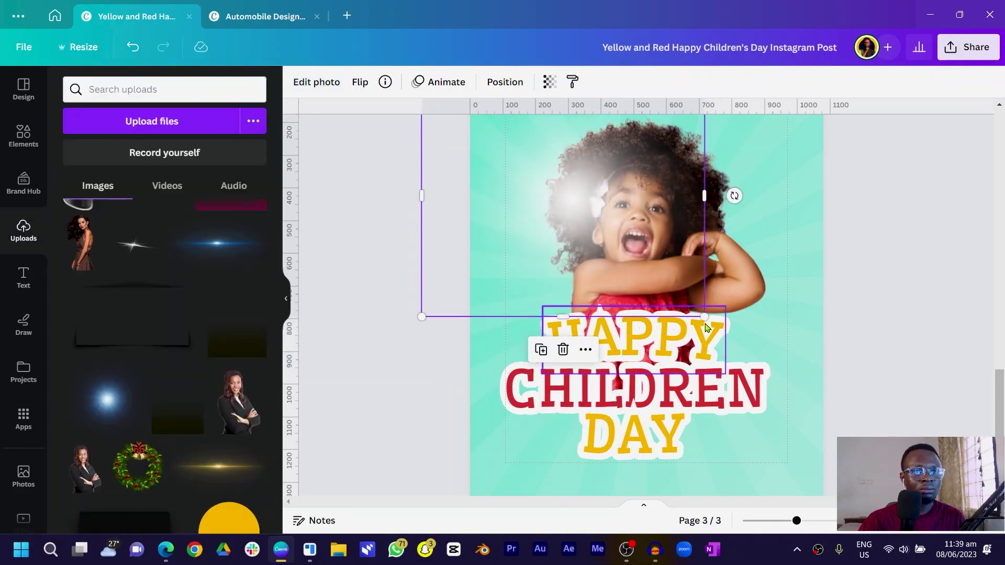
Step: Reposition the glows clear of the CHILDREN letters and blur one glow
{"action": "left_click_drag", "start_coordinate": [698, 291], "coordinate": [815, 438]}
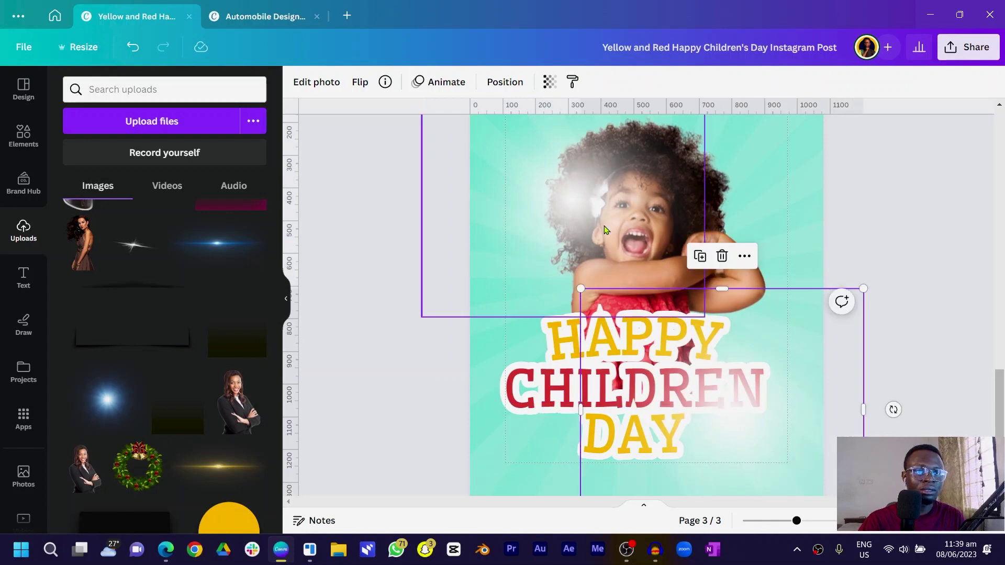
{"action": "left_click_drag", "start_coordinate": [606, 230], "coordinate": [611, 236]}
{"action": "left_click_drag", "start_coordinate": [714, 329], "coordinate": [753, 358]}
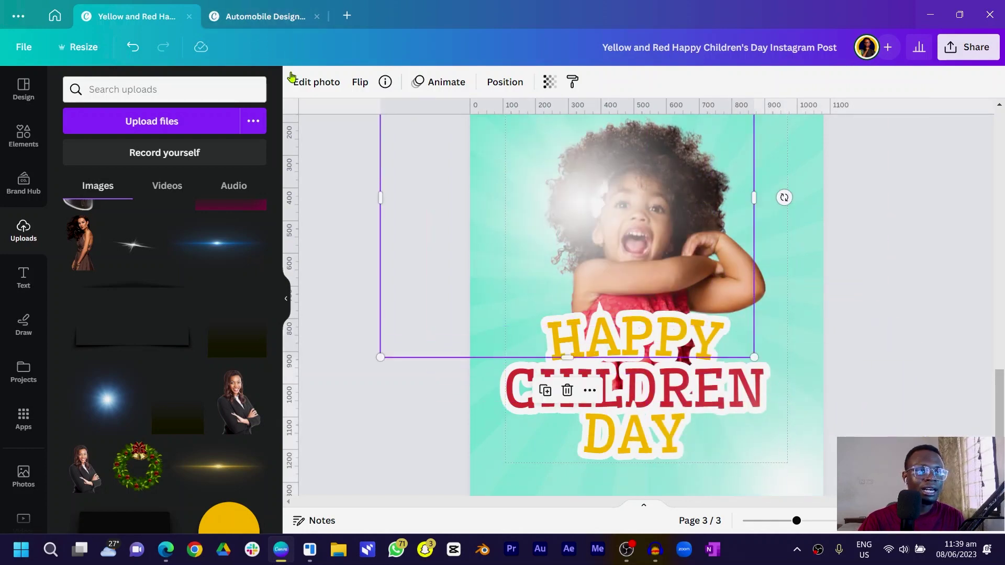
{"action": "left_click", "coordinate": [324, 93]}
{"action": "scroll", "coordinate": [184, 366], "scroll_direction": "down", "scroll_amount": 3}
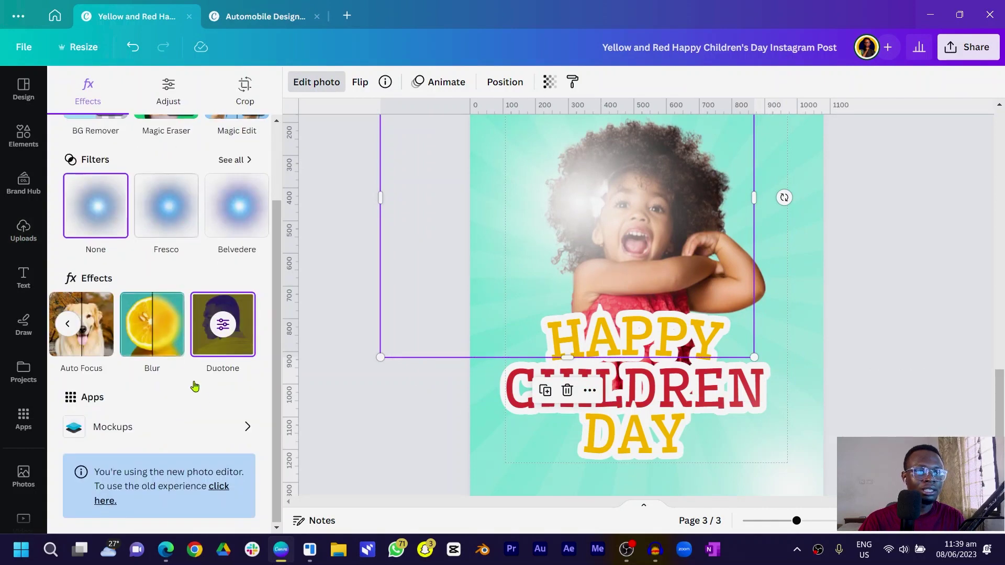
{"action": "left_click", "coordinate": [157, 330]}
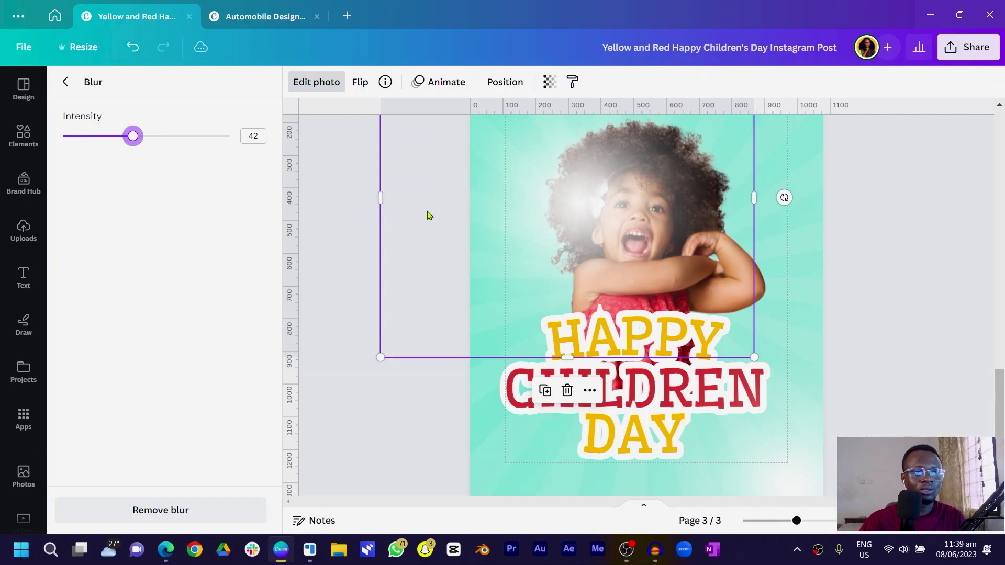
{"action": "left_click", "coordinate": [598, 226]}
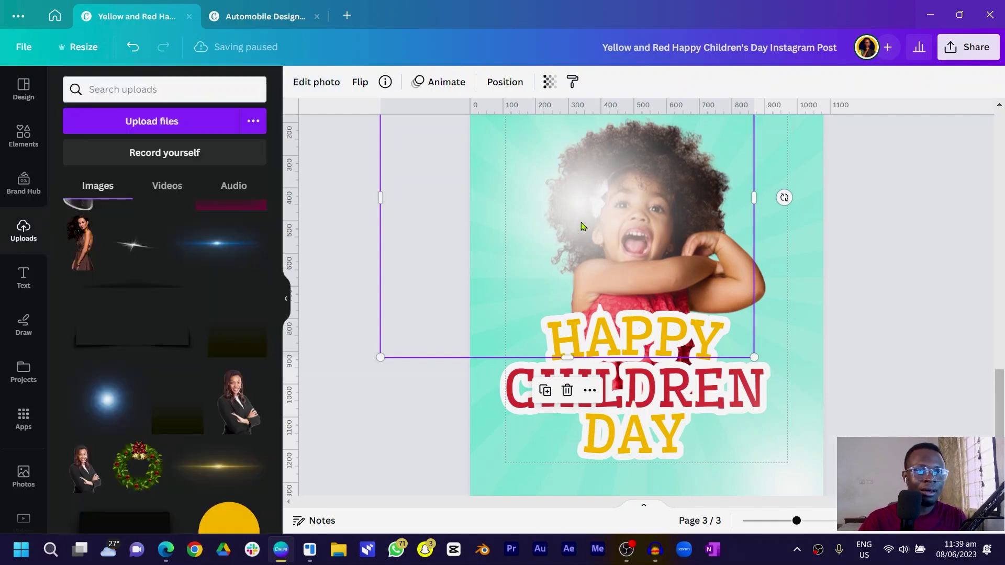
Step: Move the glow right and down and send it behind the child and title
{"action": "left_click_drag", "start_coordinate": [583, 226], "coordinate": [559, 230]}
{"action": "key", "text": "Delete"}
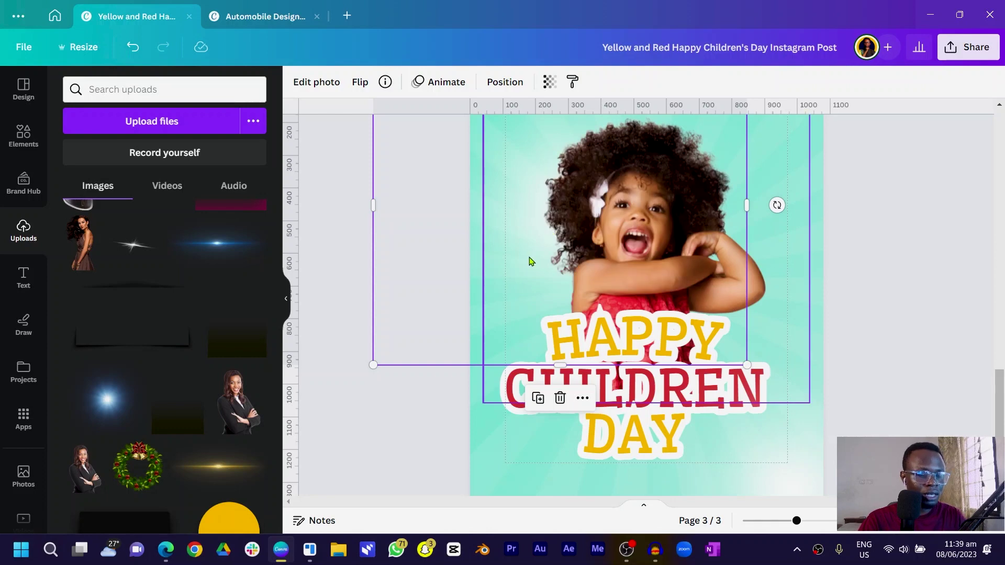
{"action": "key", "text": "ctrl+z"}
{"action": "left_click_drag", "start_coordinate": [530, 261], "coordinate": [660, 374]}
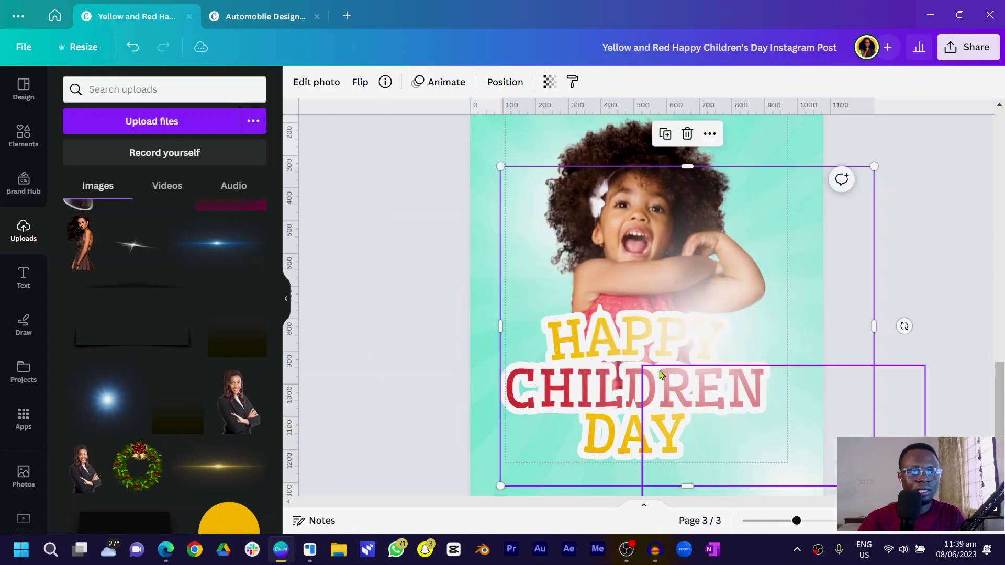
{"action": "key", "text": "ctrl+alt+["}
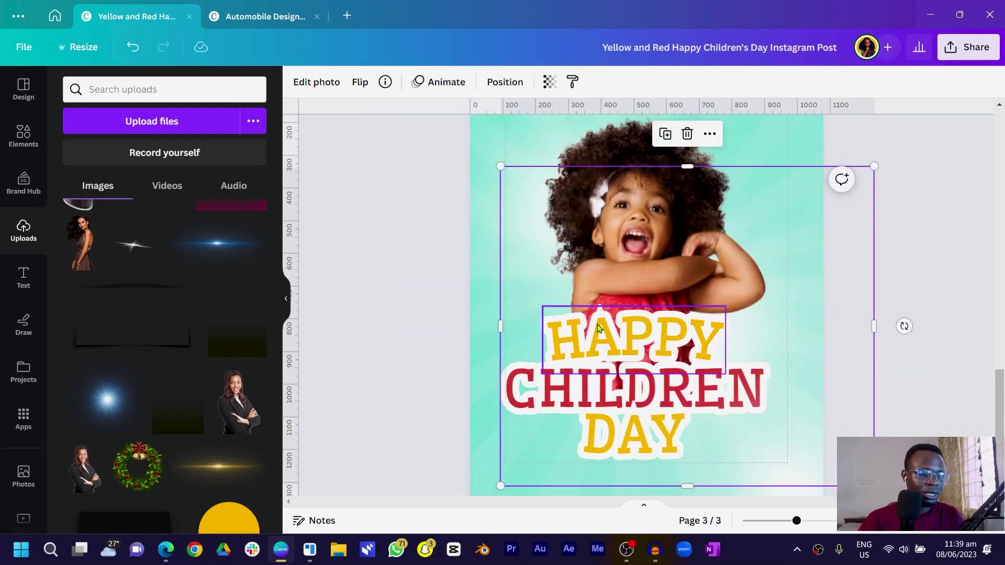
Step: Shift the glow left and up, then deselect to view the whole page 3 design
{"action": "left_click", "coordinate": [465, 281]}
{"action": "scroll", "coordinate": [779, 430], "scroll_direction": "down", "scroll_amount": 2}
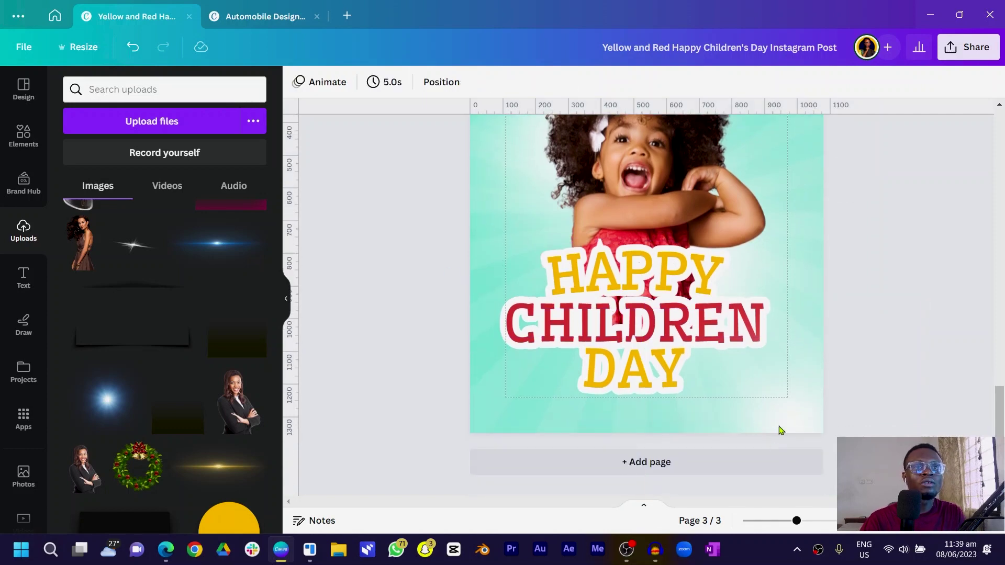
{"action": "left_click_drag", "start_coordinate": [765, 397], "coordinate": [485, 316]}
{"action": "left_click_drag", "start_coordinate": [527, 344], "coordinate": [556, 327]}
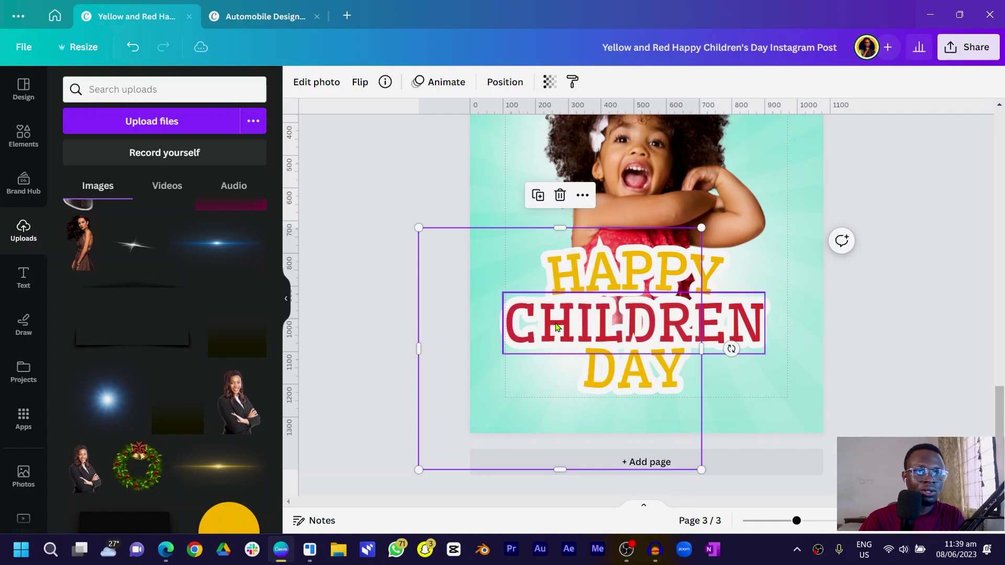
{"action": "left_click", "coordinate": [341, 345]}
{"action": "scroll", "coordinate": [359, 336], "scroll_direction": "up", "scroll_amount": 3}
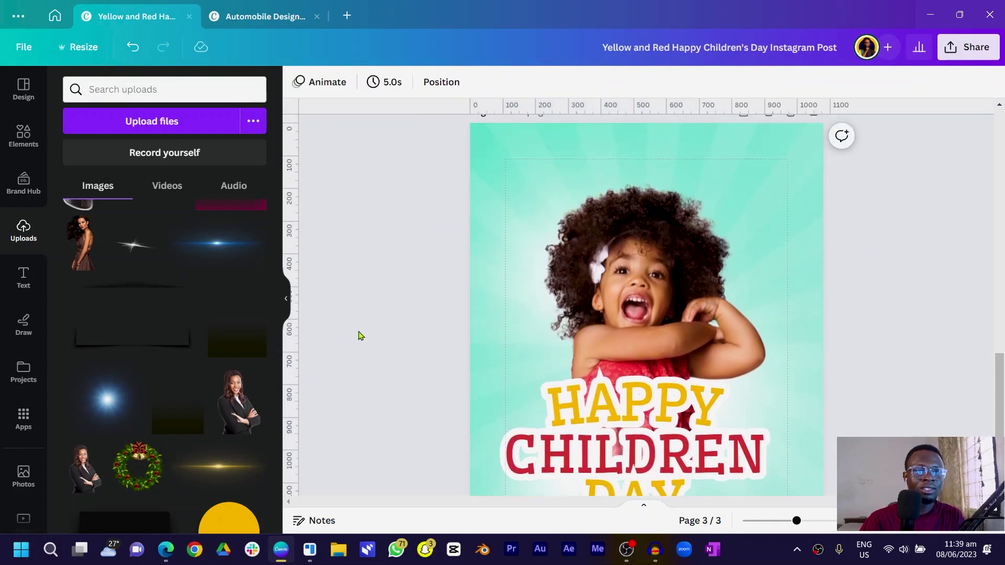
{"action": "scroll", "coordinate": [360, 335], "scroll_direction": "down", "scroll_amount": 1}
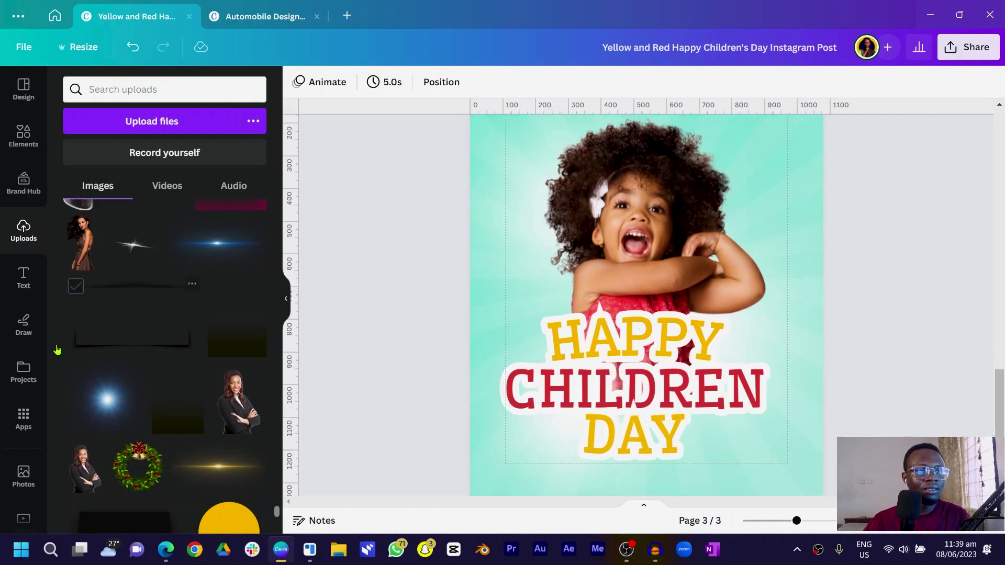
Step: Add the blue flare upload, tint it with the Amber duotone and move it down-right
{"action": "left_click", "coordinate": [105, 403]}
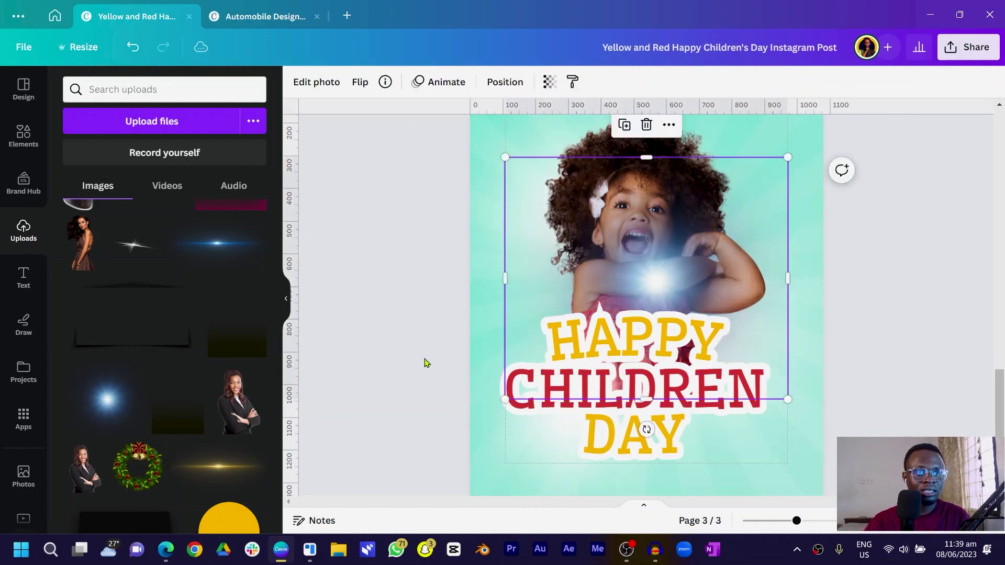
{"action": "left_click", "coordinate": [329, 89]}
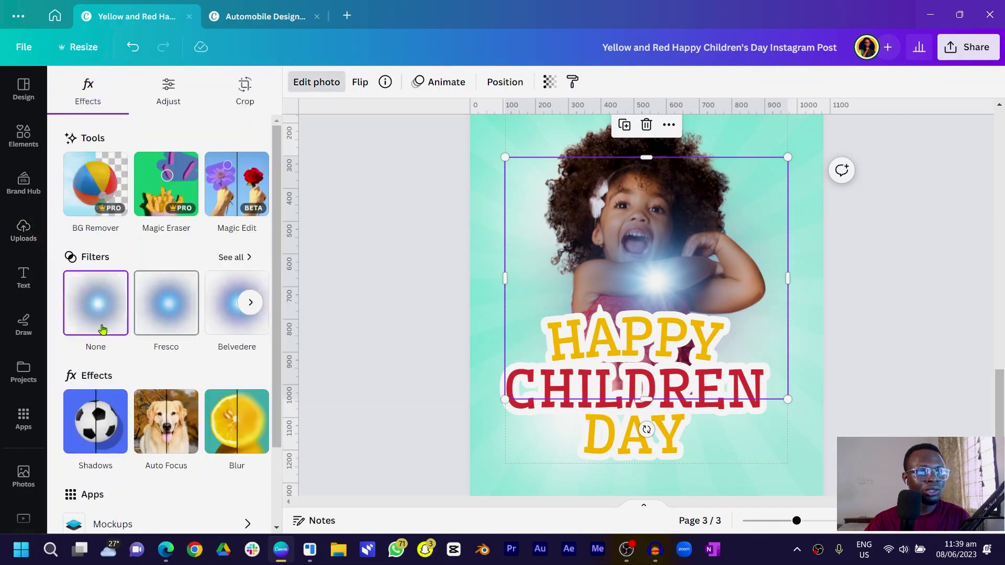
{"action": "left_click", "coordinate": [250, 423]}
{"action": "left_click", "coordinate": [208, 437]}
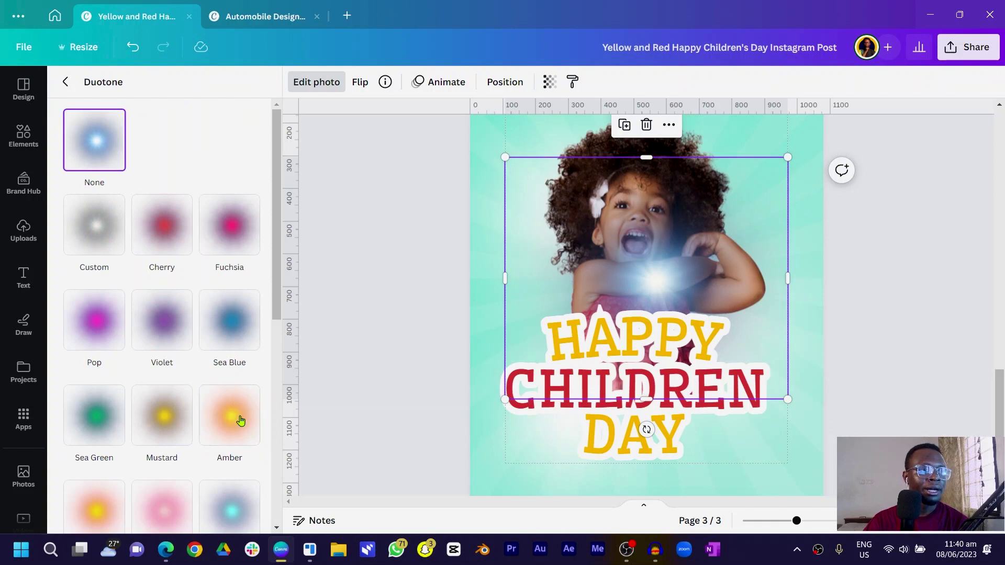
{"action": "scroll", "coordinate": [209, 408], "scroll_direction": "down", "scroll_amount": 3}
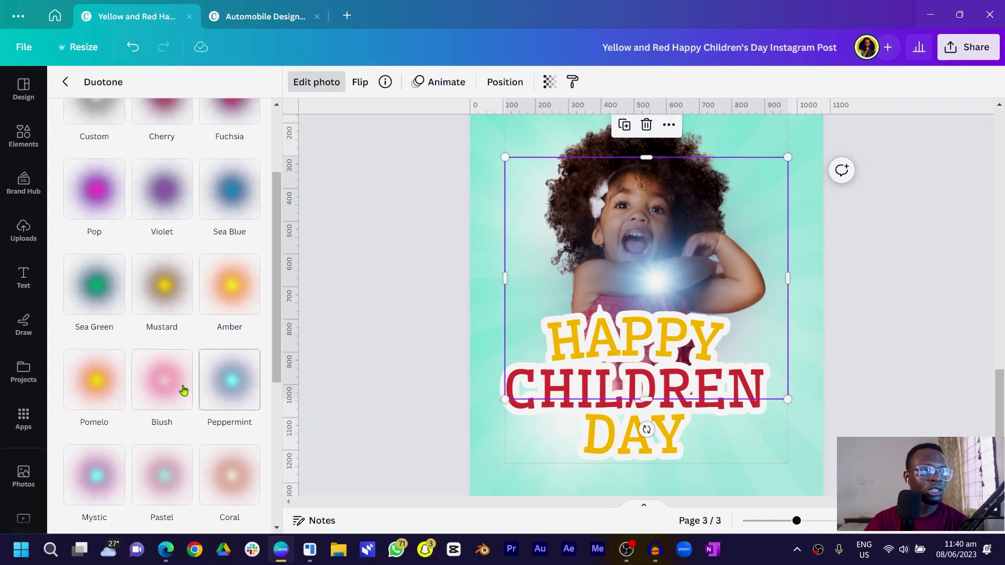
{"action": "left_click", "coordinate": [228, 293]}
{"action": "left_click_drag", "start_coordinate": [656, 280], "coordinate": [732, 315]}
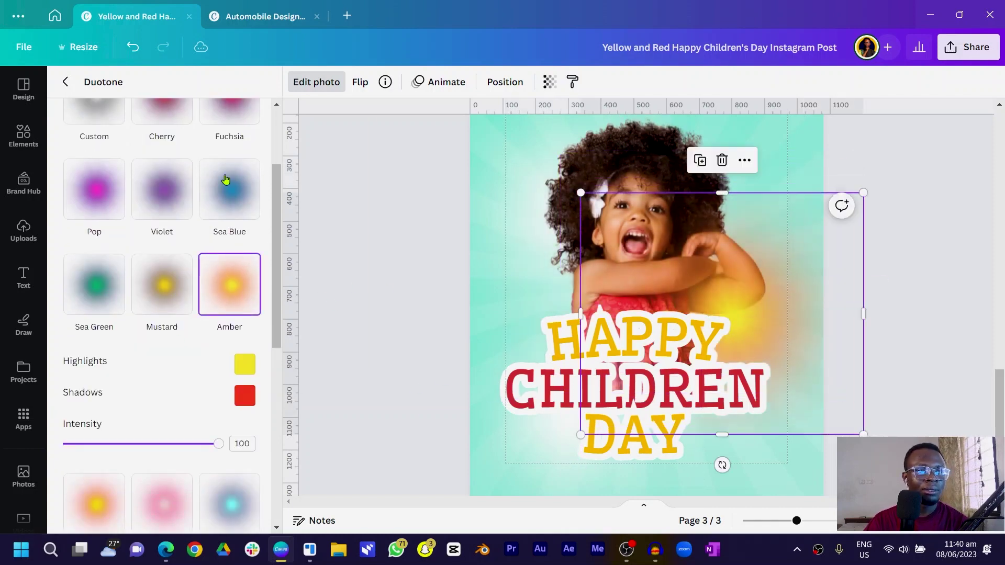
Step: Apply a Blur effect to the amber glow and nudge it slightly down-left
{"action": "left_click", "coordinate": [66, 83]}
{"action": "left_click", "coordinate": [151, 372]}
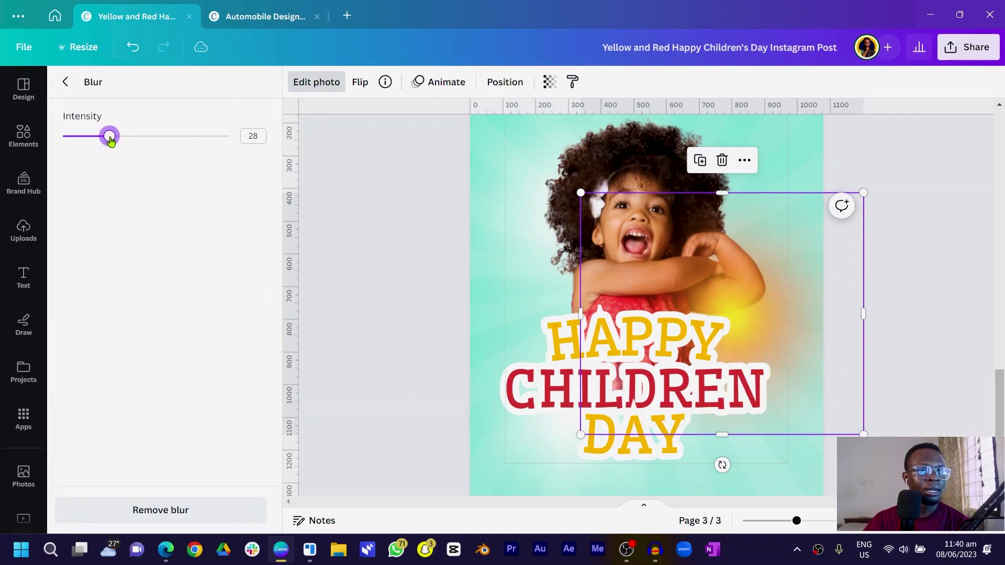
{"action": "left_click", "coordinate": [336, 287]}
{"action": "left_click_drag", "start_coordinate": [767, 330], "coordinate": [757, 337]}
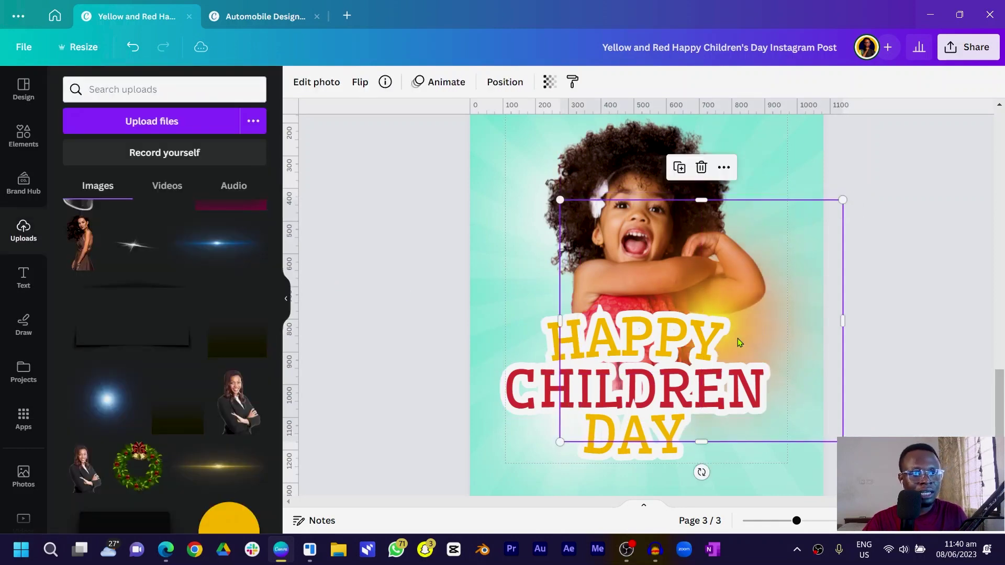
Step: Send the glows backward behind the title text and behind the girl's photo over her head
{"action": "left_click", "coordinate": [649, 341]}
{"action": "left_click_drag", "start_coordinate": [736, 296], "coordinate": [582, 331]}
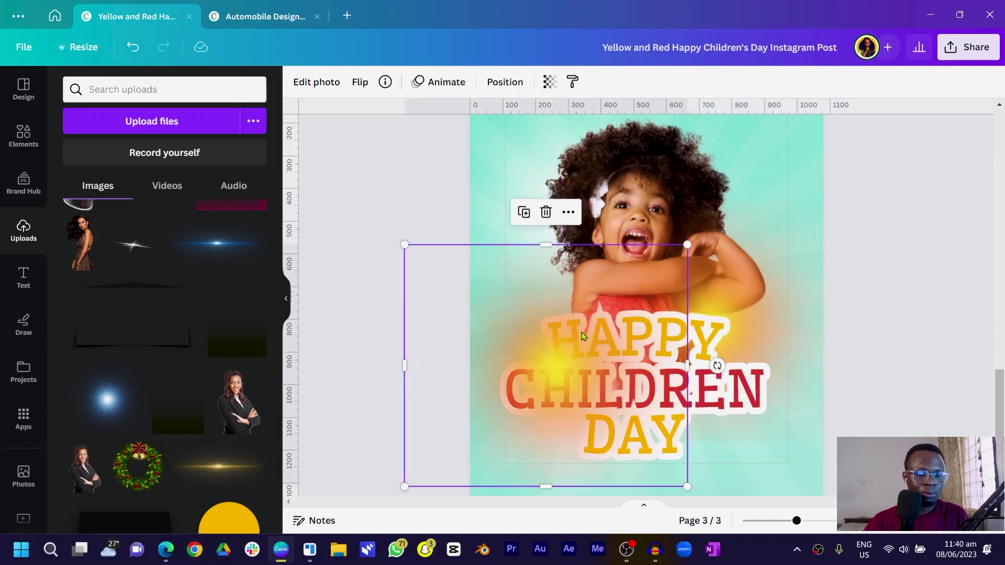
{"action": "key", "text": "ctrl+bracketleft"}
{"action": "key", "text": "ctrl+bracketleft"}
{"action": "key", "text": "ctrl+bracketleft"}
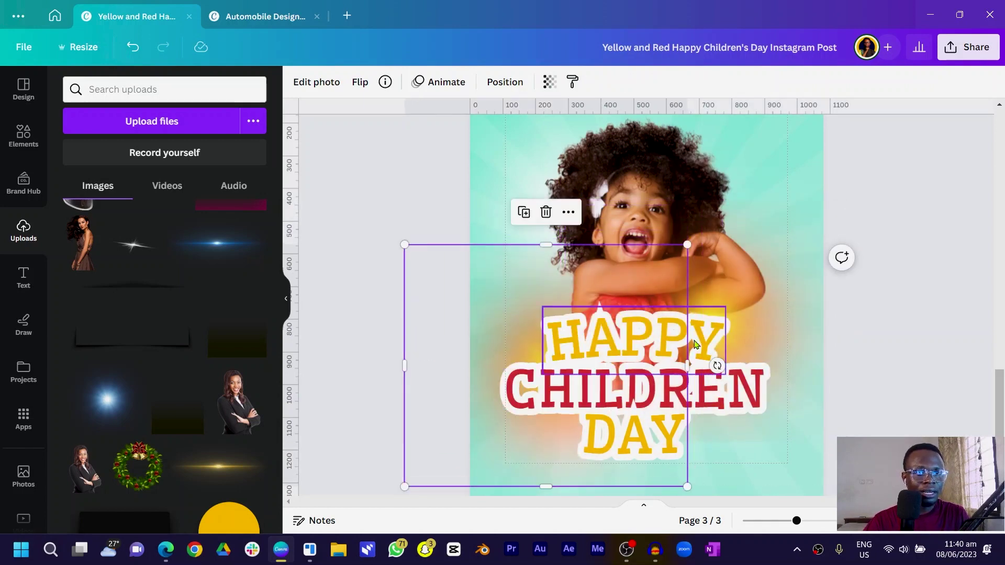
{"action": "left_click_drag", "start_coordinate": [562, 366], "coordinate": [407, 411]}
{"action": "left_click_drag", "start_coordinate": [513, 358], "coordinate": [748, 149]}
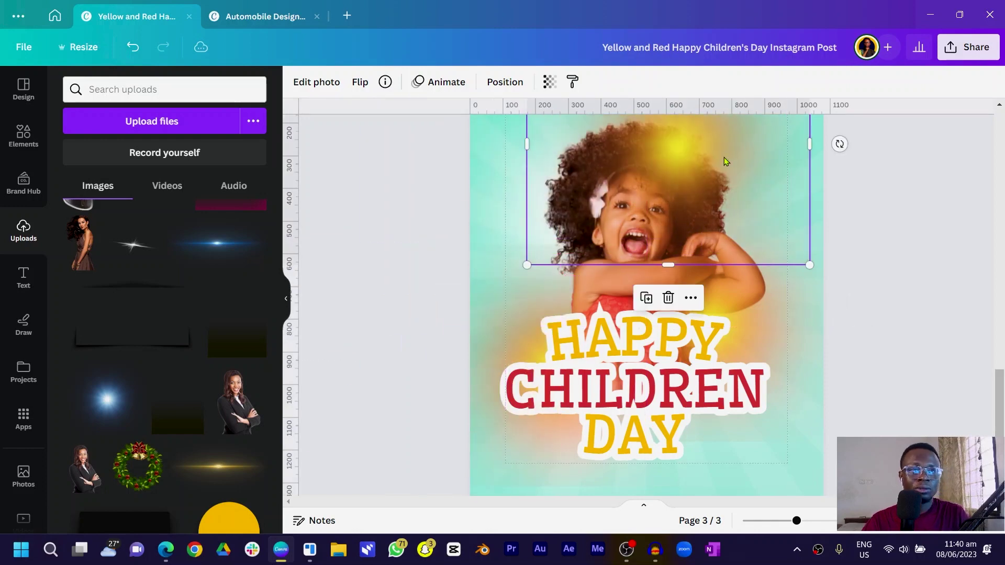
{"action": "key", "text": "ctrl+bracketleft"}
Step: Reselect the glow and place it left and down behind the title
{"action": "scroll", "coordinate": [631, 164], "scroll_direction": "up", "scroll_amount": 3}
{"action": "scroll", "coordinate": [612, 193], "scroll_direction": "down", "scroll_amount": 1}
{"action": "scroll", "coordinate": [446, 207], "scroll_direction": "down", "scroll_amount": 5}
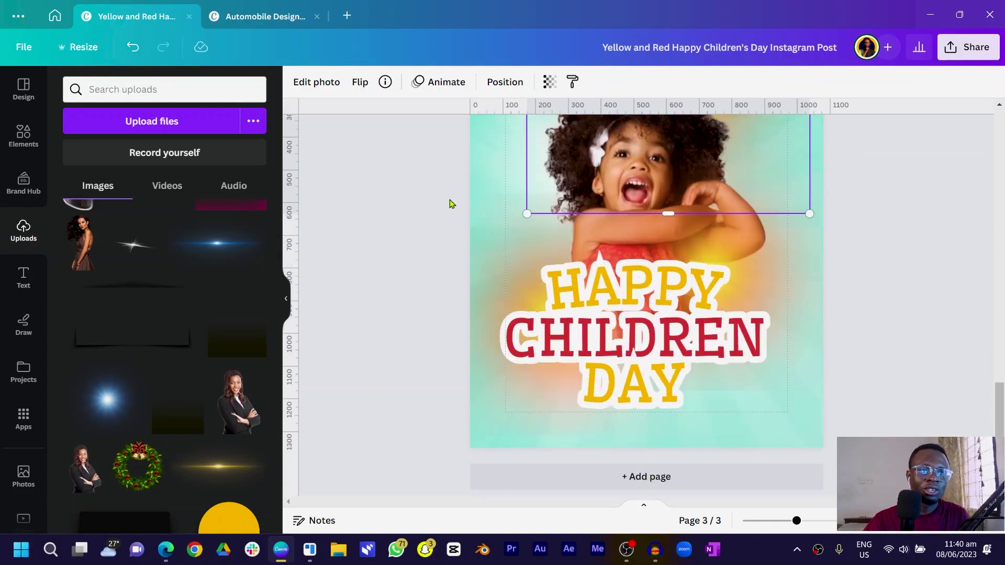
{"action": "left_click", "coordinate": [415, 226]}
{"action": "scroll", "coordinate": [727, 230], "scroll_direction": "up", "scroll_amount": 7}
{"action": "left_click", "coordinate": [727, 230]}
{"action": "left_click_drag", "start_coordinate": [739, 238], "coordinate": [764, 266]}
{"action": "scroll", "coordinate": [697, 263], "scroll_direction": "down", "scroll_amount": 7}
{"action": "left_click_drag", "start_coordinate": [647, 129], "coordinate": [501, 310]}
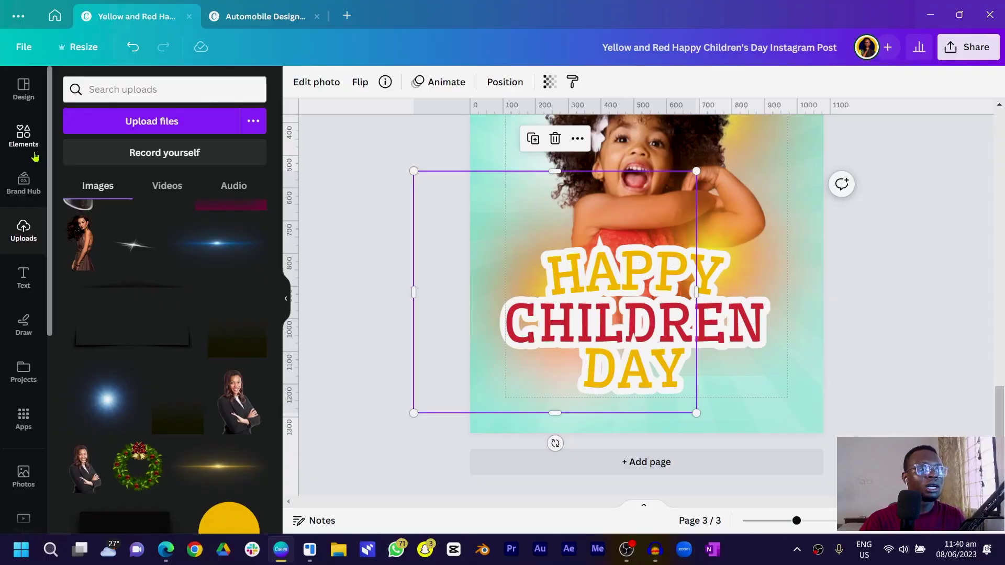
Step: Search Elements for clouds and add the scattered clouds graphic at the top right
{"action": "left_click", "coordinate": [24, 134]}
{"action": "left_click", "coordinate": [166, 90]}
{"action": "type", "text": "cloud"}
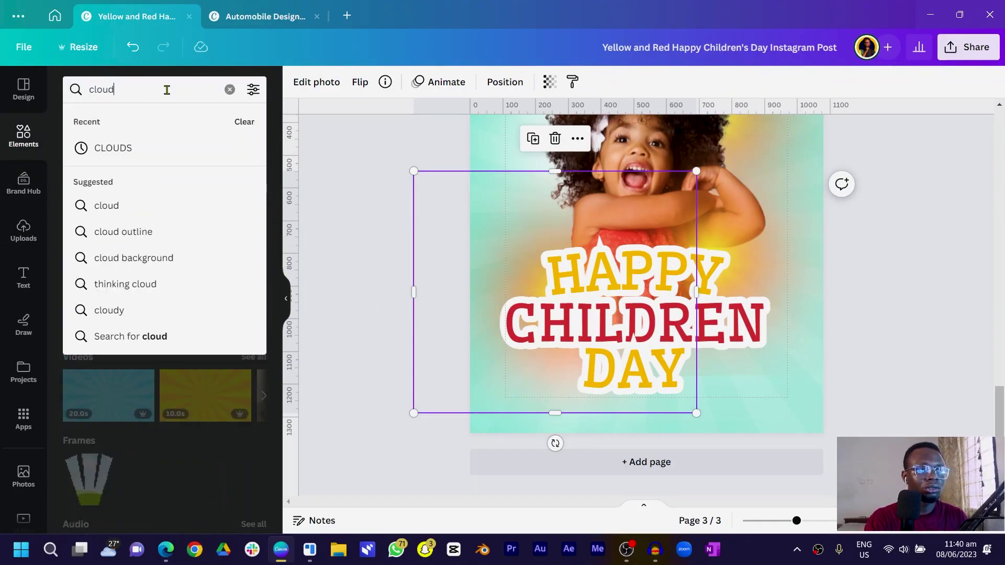
{"action": "key", "text": "Return"}
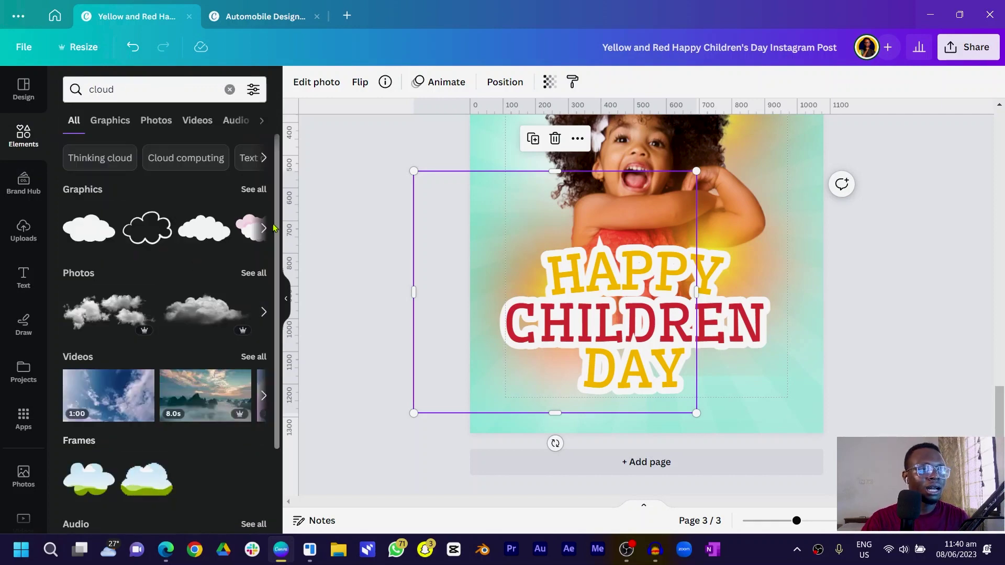
{"action": "left_click", "coordinate": [143, 82]}
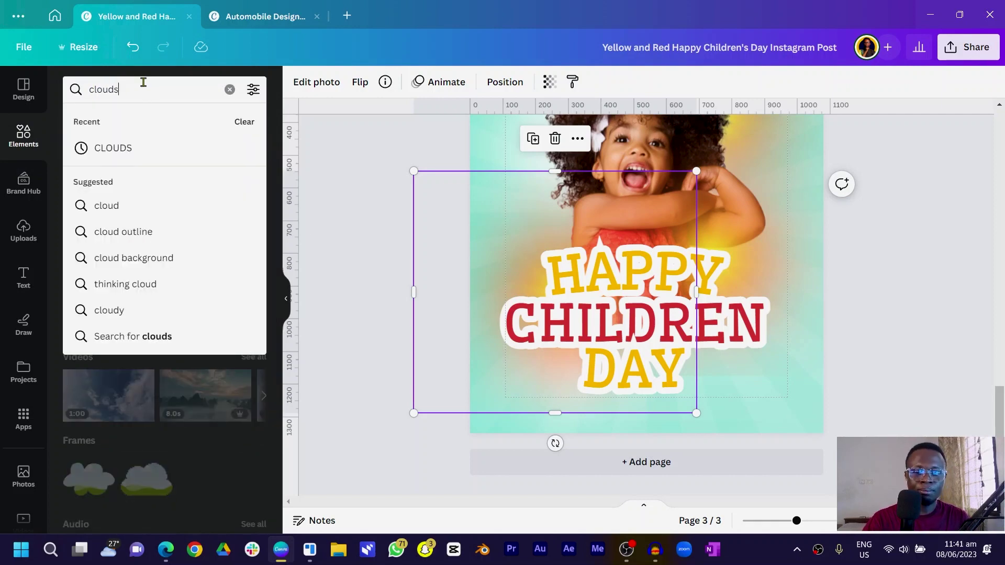
{"action": "key", "text": "Return"}
{"action": "left_click", "coordinate": [110, 120]}
{"action": "scroll", "coordinate": [220, 325], "scroll_direction": "down", "scroll_amount": 4}
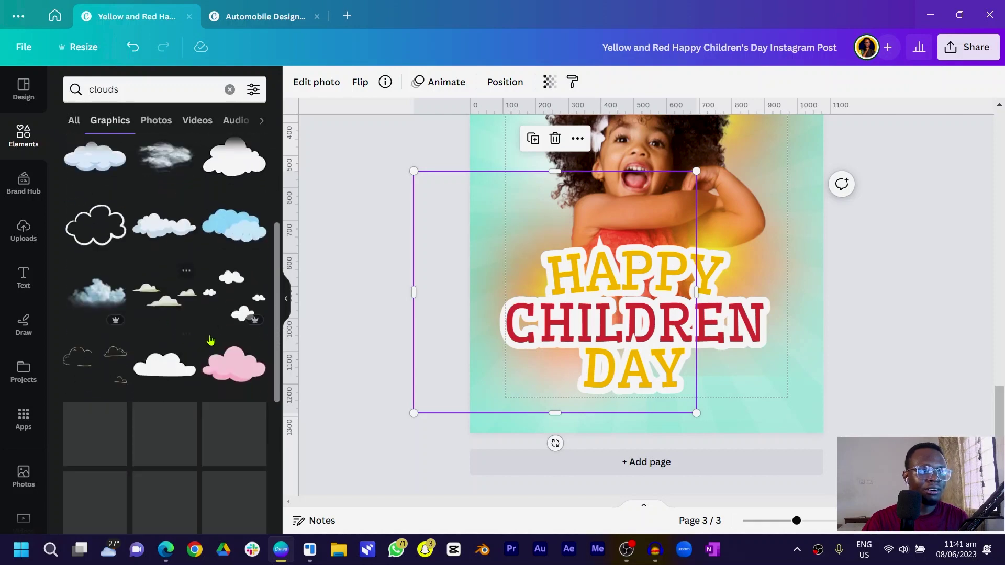
{"action": "left_click", "coordinate": [237, 298]}
{"action": "scroll", "coordinate": [670, 327], "scroll_direction": "up", "scroll_amount": 3}
{"action": "left_click_drag", "start_coordinate": [669, 328], "coordinate": [745, 171]}
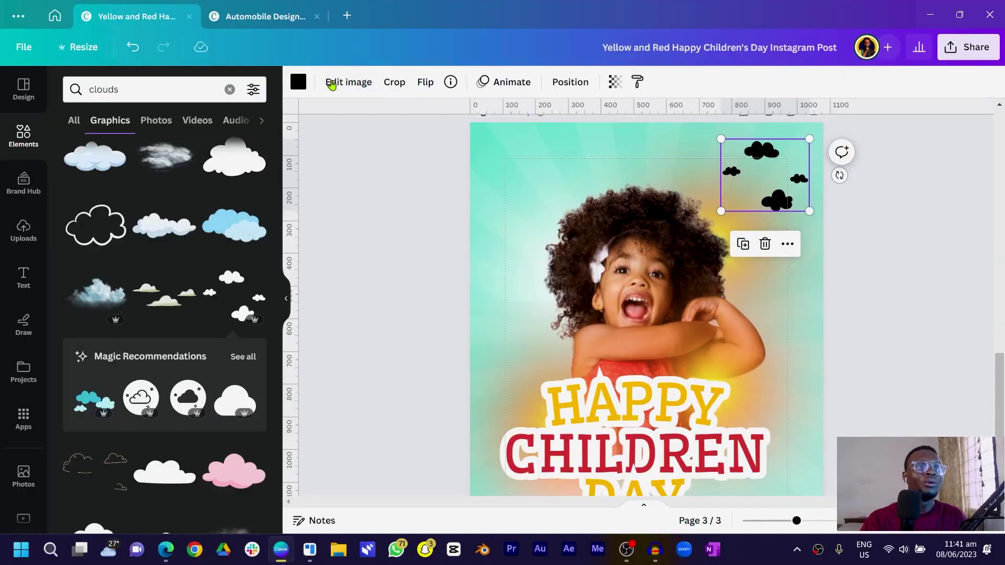
Step: Make the clouds white, then shrink the top-left copy and flip it horizontally
{"action": "left_click", "coordinate": [299, 85]}
{"action": "left_click", "coordinate": [176, 156]}
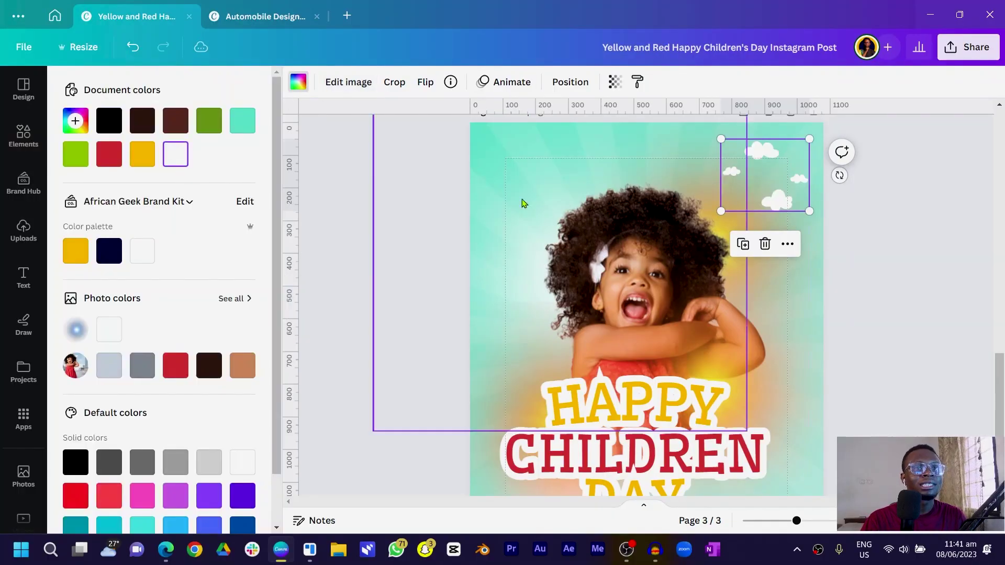
{"action": "left_click_drag", "start_coordinate": [774, 178], "coordinate": [526, 184]}
{"action": "left_click_drag", "start_coordinate": [587, 211], "coordinate": [575, 201]}
{"action": "left_click", "coordinate": [429, 94]}
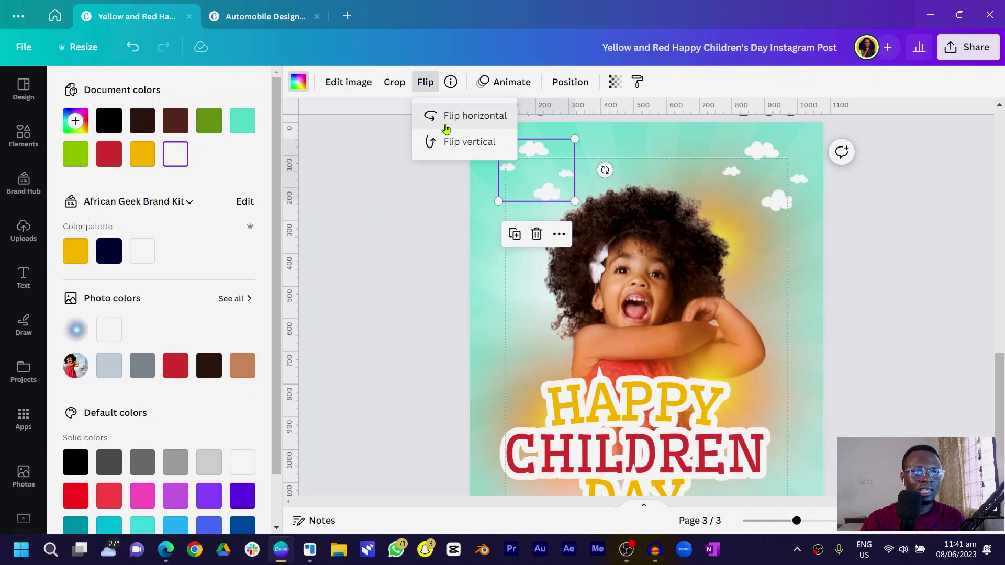
{"action": "left_click", "coordinate": [443, 113]}
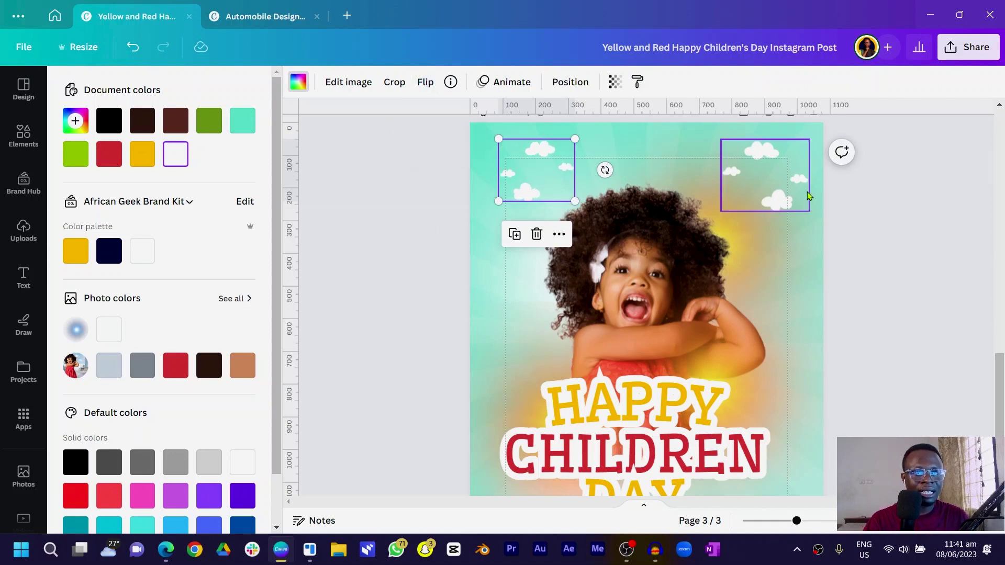
{"action": "left_click", "coordinate": [21, 138]}
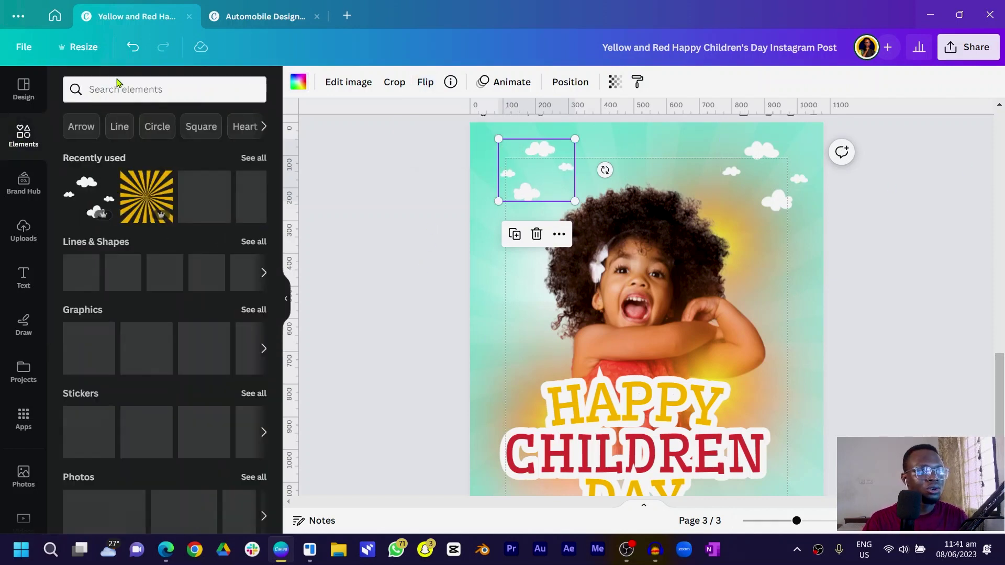
Step: Add a white cloud from a 'clouds' search and shrink it into the top sky
{"action": "left_click", "coordinate": [119, 90]}
{"action": "type", "text": "clouds"}
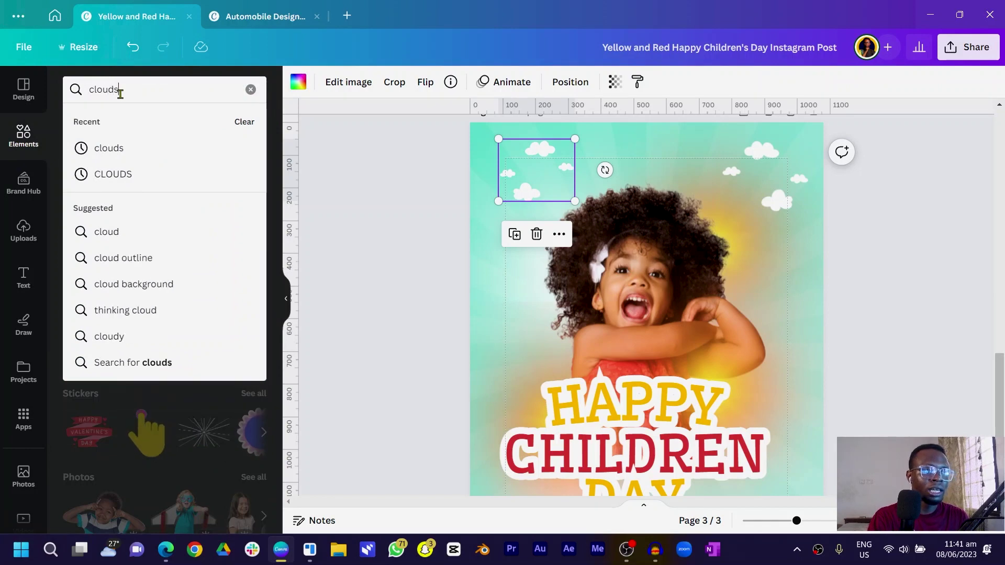
{"action": "key", "text": "Return"}
{"action": "left_click", "coordinate": [87, 232]}
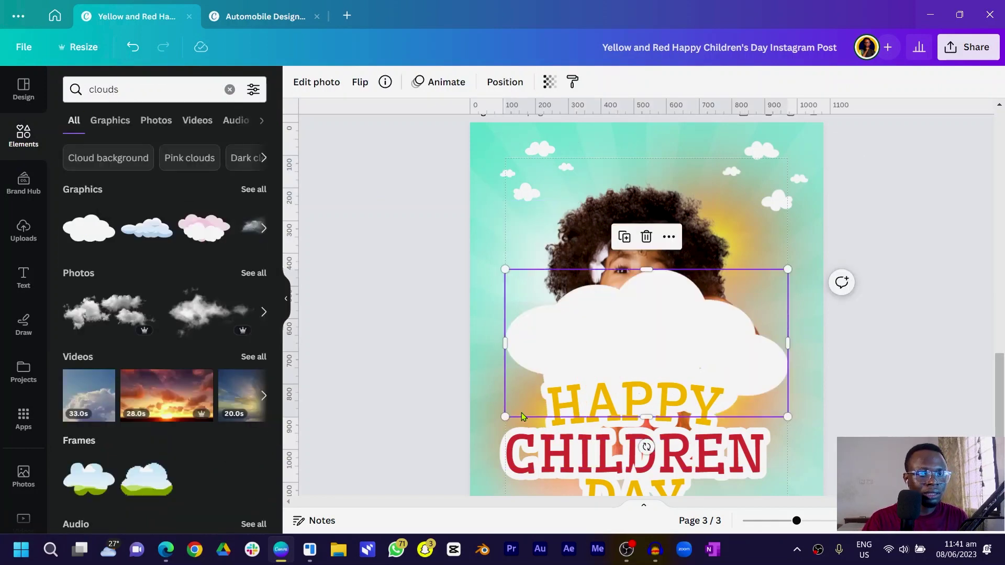
{"action": "left_click_drag", "start_coordinate": [505, 417], "coordinate": [621, 171]}
{"action": "left_click_drag", "start_coordinate": [786, 192], "coordinate": [782, 201]}
{"action": "scroll", "coordinate": [854, 247], "scroll_direction": "down", "scroll_amount": 2}
{"action": "scroll", "coordinate": [641, 255], "scroll_direction": "up", "scroll_amount": 2}
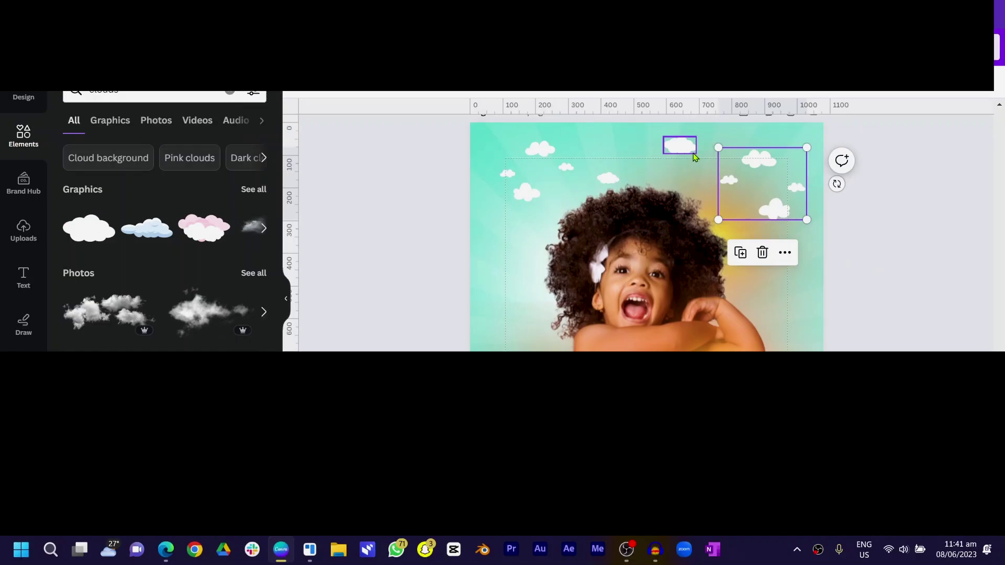
Step: Narrow the large element over the girl from its left side and reselect the top-left cloud cluster
{"action": "left_click", "coordinate": [617, 220]}
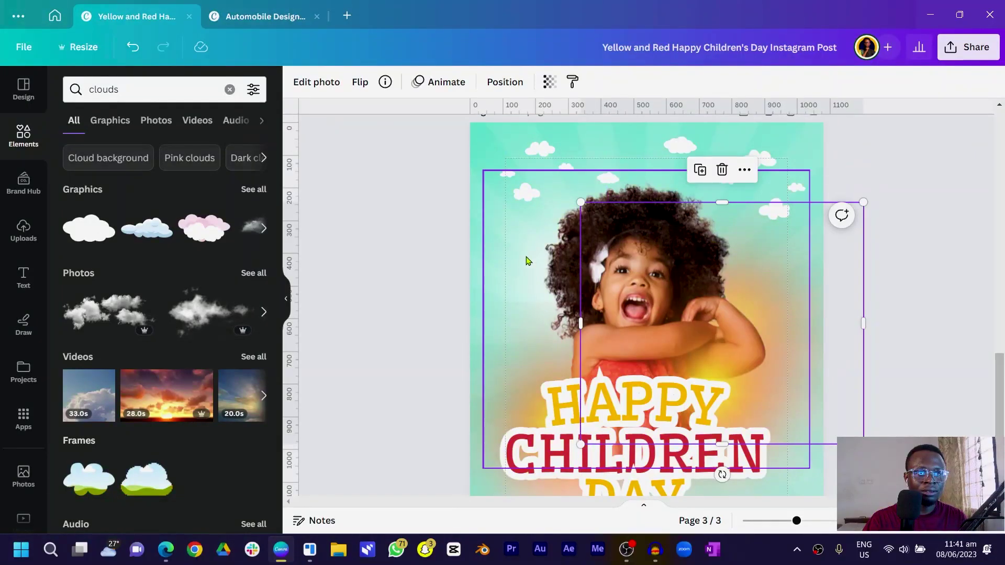
{"action": "left_click", "coordinate": [501, 239]}
{"action": "left_click_drag", "start_coordinate": [480, 269], "coordinate": [655, 193]}
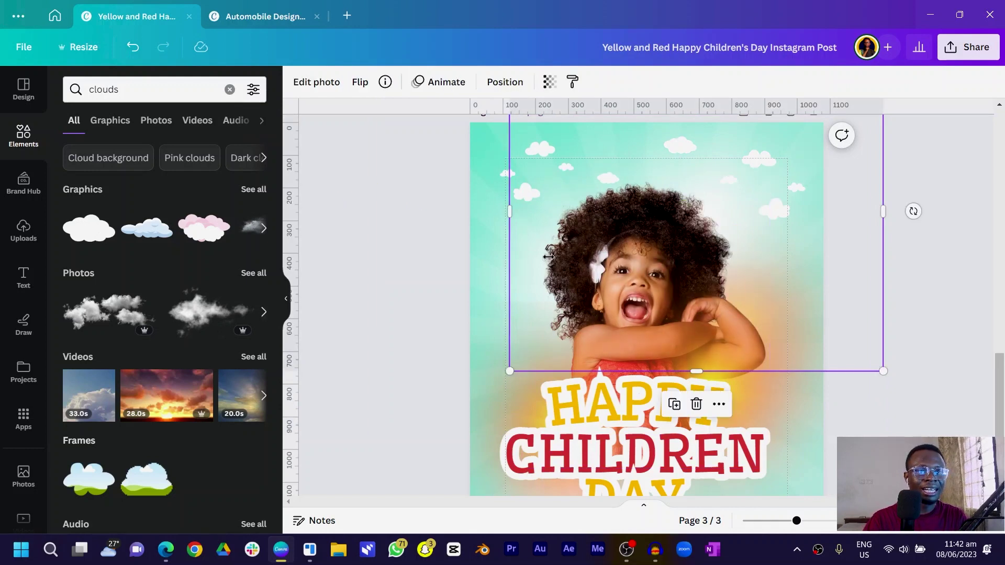
{"action": "left_click", "coordinate": [806, 402]}
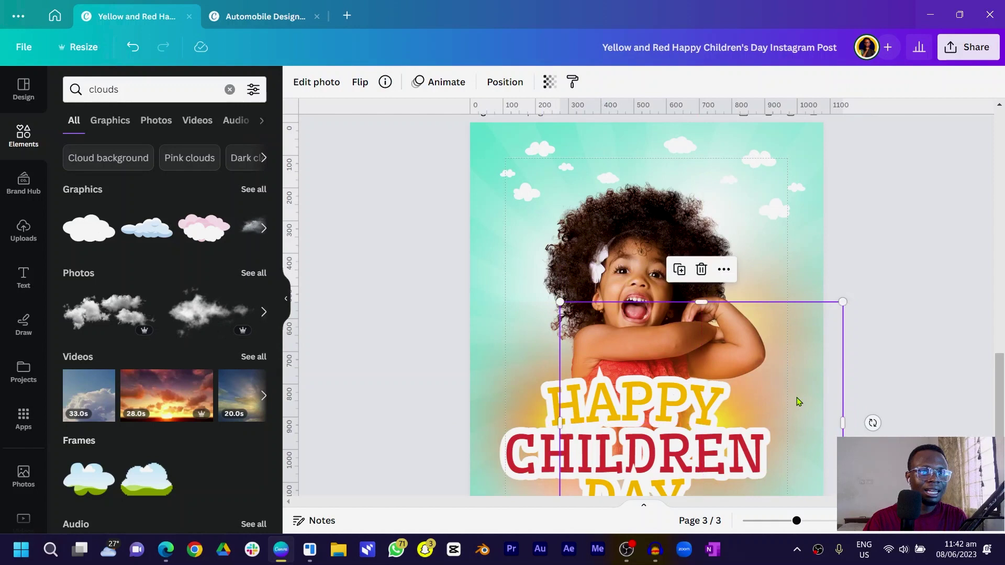
{"action": "left_click", "coordinate": [417, 316]}
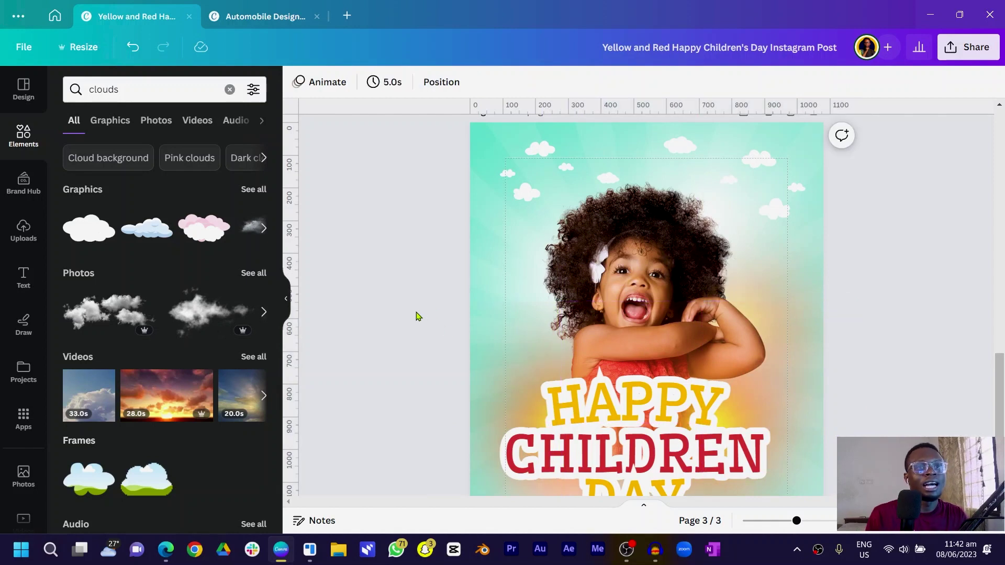
{"action": "left_click", "coordinate": [534, 191]}
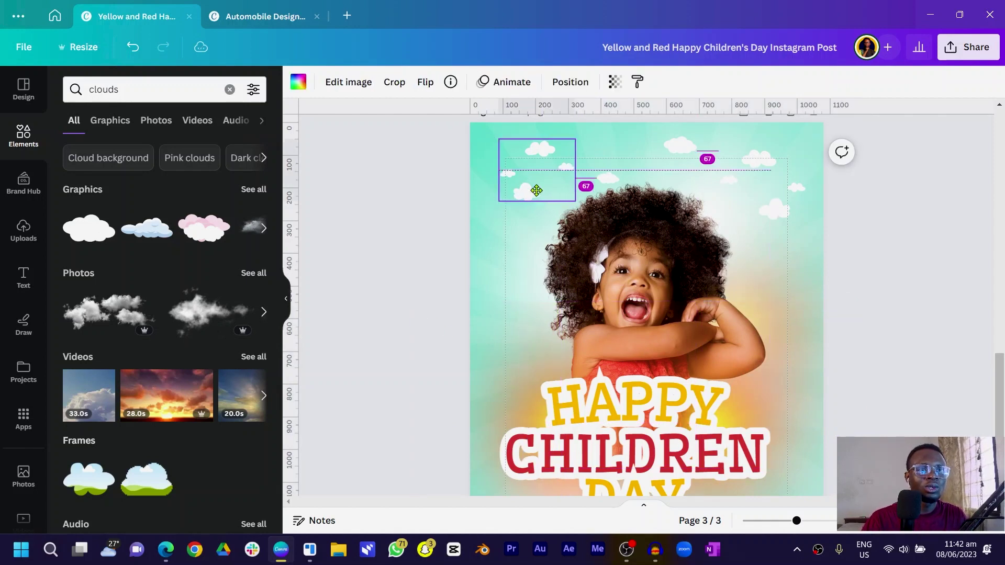
{"action": "scroll", "coordinate": [540, 199], "scroll_direction": "down", "scroll_amount": 3}
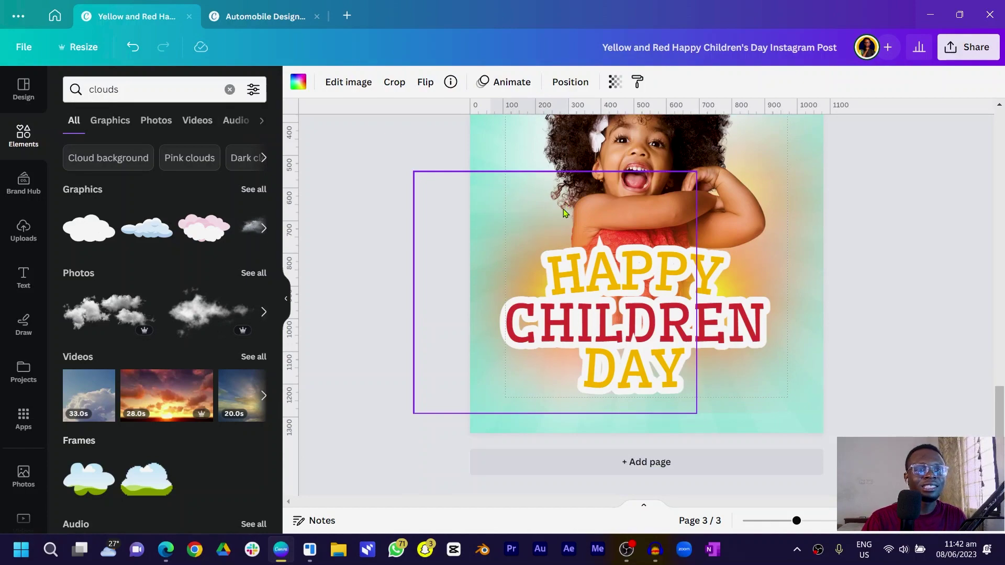
{"action": "scroll", "coordinate": [563, 209], "scroll_direction": "up", "scroll_amount": 10}
{"action": "scroll", "coordinate": [530, 293], "scroll_direction": "down", "scroll_amount": 4}
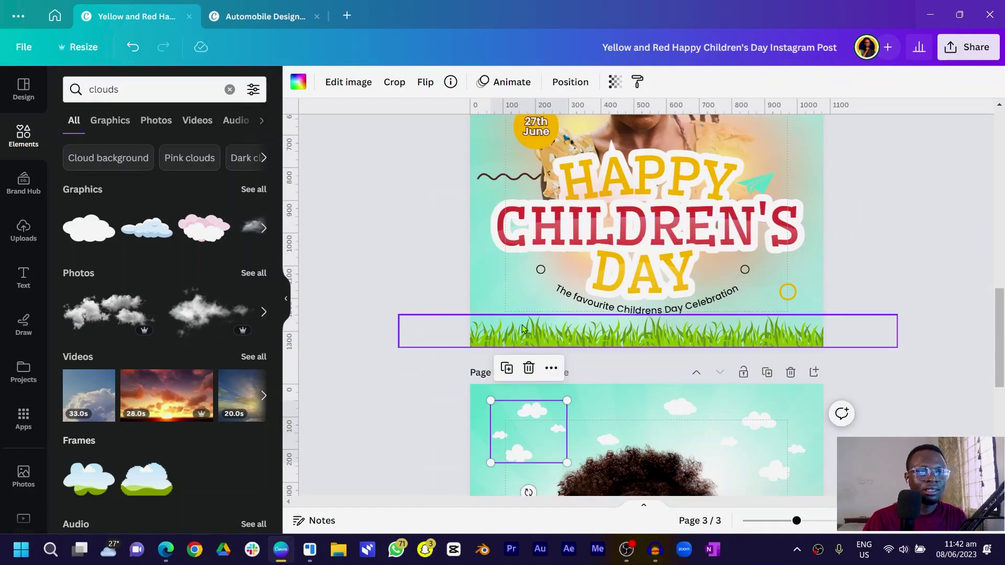
{"action": "scroll", "coordinate": [522, 328], "scroll_direction": "down", "scroll_amount": 7}
{"action": "scroll", "coordinate": [503, 302], "scroll_direction": "up", "scroll_amount": 3}
Step: Search Elements for grass and place a long grass strip at the page's bottom edge
{"action": "left_click", "coordinate": [154, 94]}
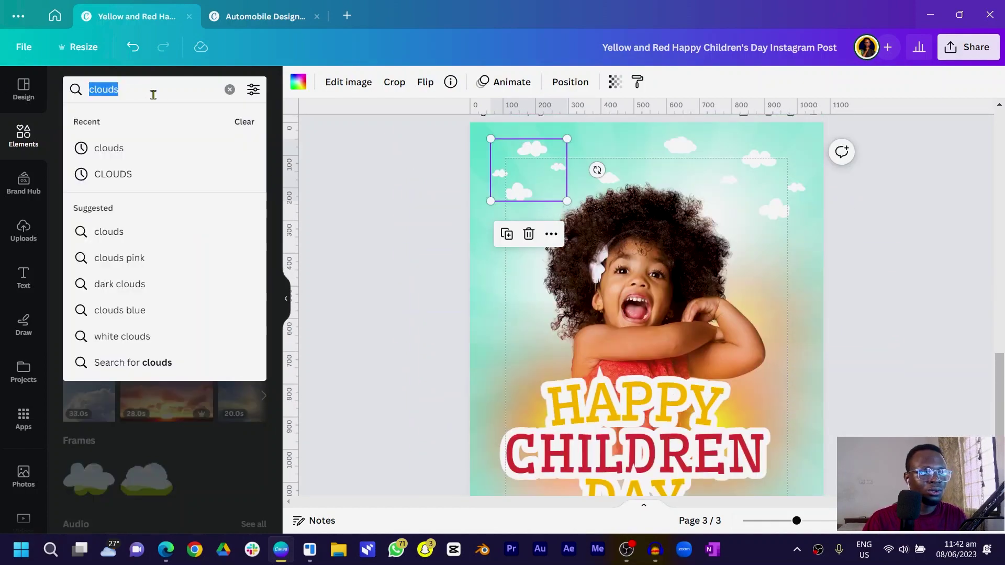
{"action": "type", "text": "grass"}
{"action": "key", "text": "Return"}
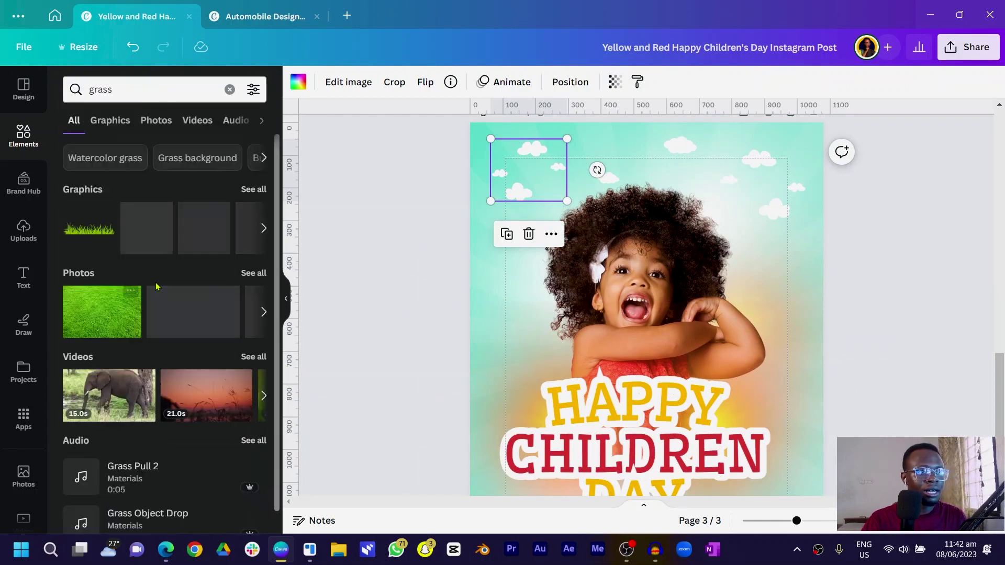
{"action": "left_click", "coordinate": [253, 191]}
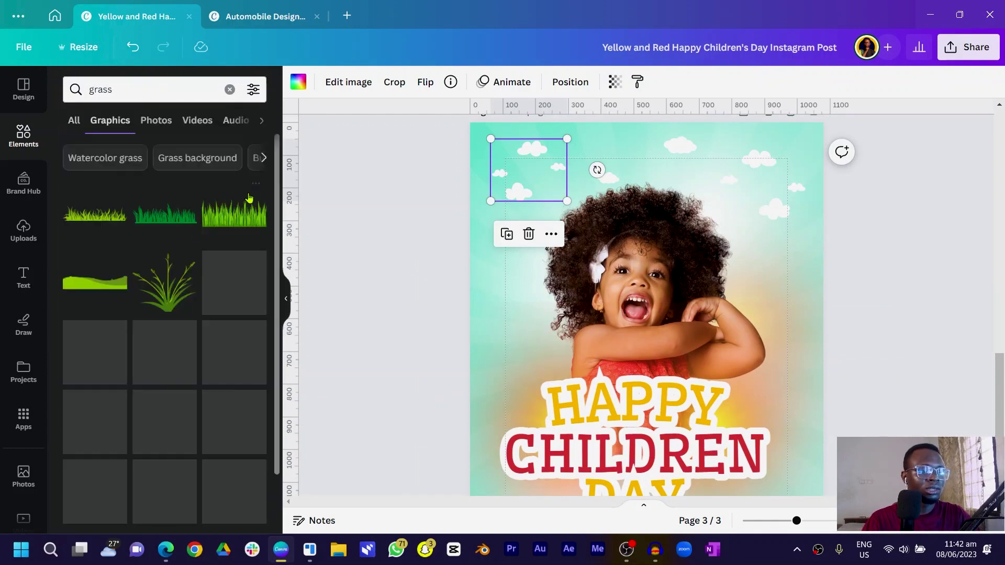
{"action": "scroll", "coordinate": [251, 333], "scroll_direction": "down", "scroll_amount": 3}
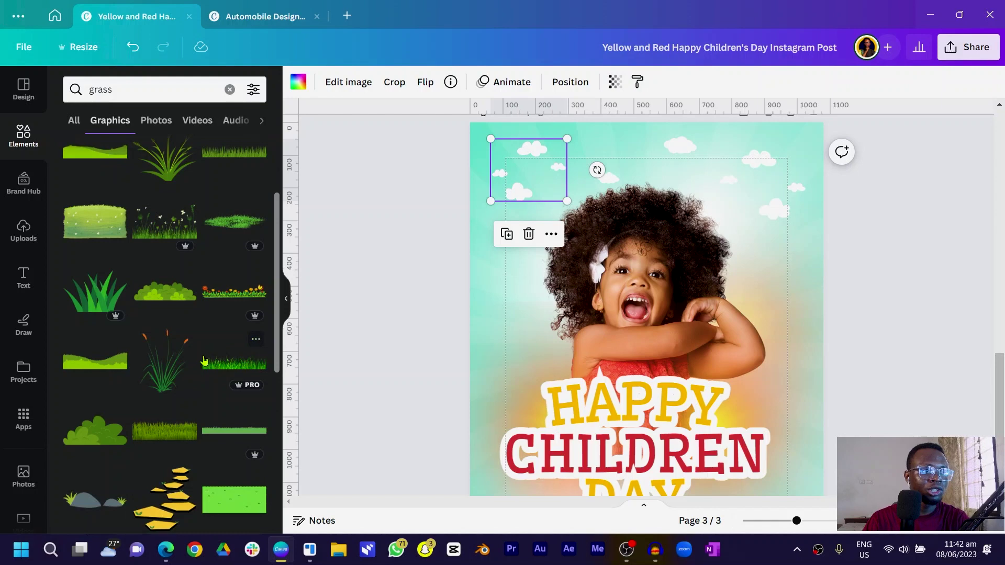
{"action": "scroll", "coordinate": [173, 336], "scroll_direction": "down", "scroll_amount": 3}
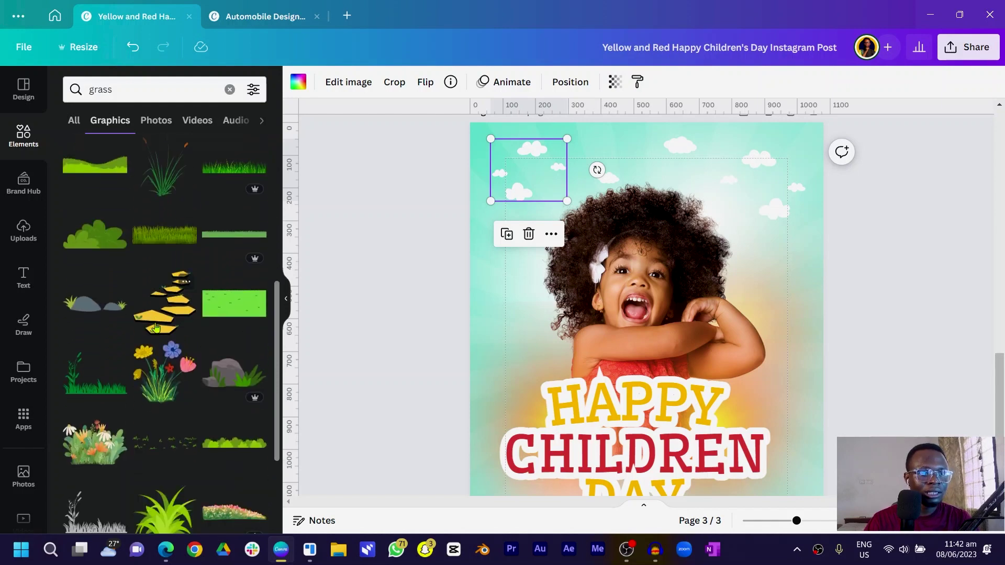
{"action": "scroll", "coordinate": [411, 336], "scroll_direction": "down", "scroll_amount": 3}
{"action": "scroll", "coordinate": [212, 252], "scroll_direction": "up", "scroll_amount": 1}
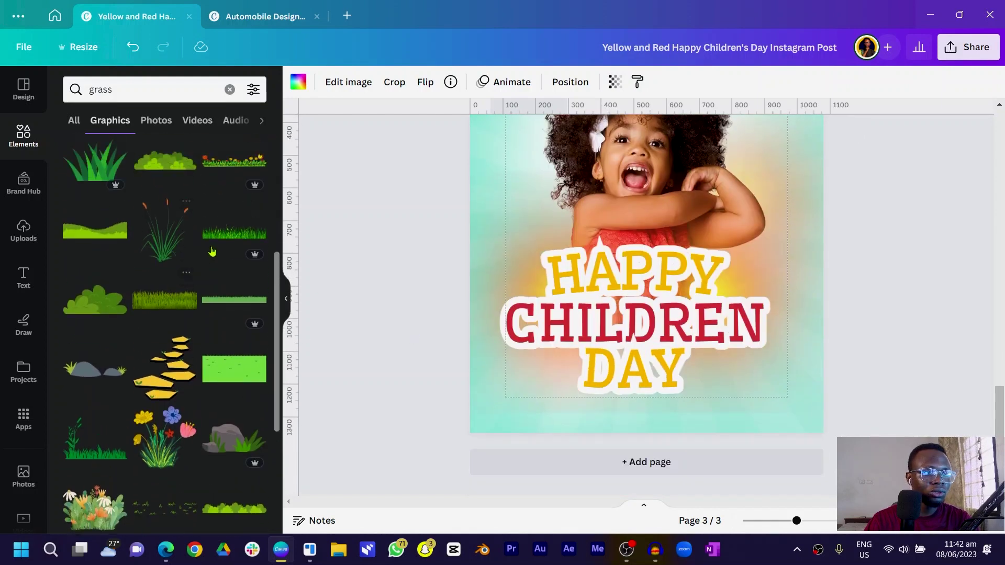
{"action": "left_click", "coordinate": [219, 242]}
{"action": "key", "text": "Delete"}
{"action": "left_click", "coordinate": [139, 336]}
{"action": "left_click_drag", "start_coordinate": [620, 225], "coordinate": [756, 420]}
Step: Duplicate the grass strip twice side by side, group all three and fit them to the bottom
{"action": "key", "text": "ctrl+d"}
{"action": "left_click", "coordinate": [495, 436]}
{"action": "left_click", "coordinate": [631, 421]}
{"action": "key", "text": "ctrl+d"}
{"action": "left_click", "coordinate": [659, 418], "text": "shift"}
{"action": "left_click", "coordinate": [492, 422], "text": "shift"}
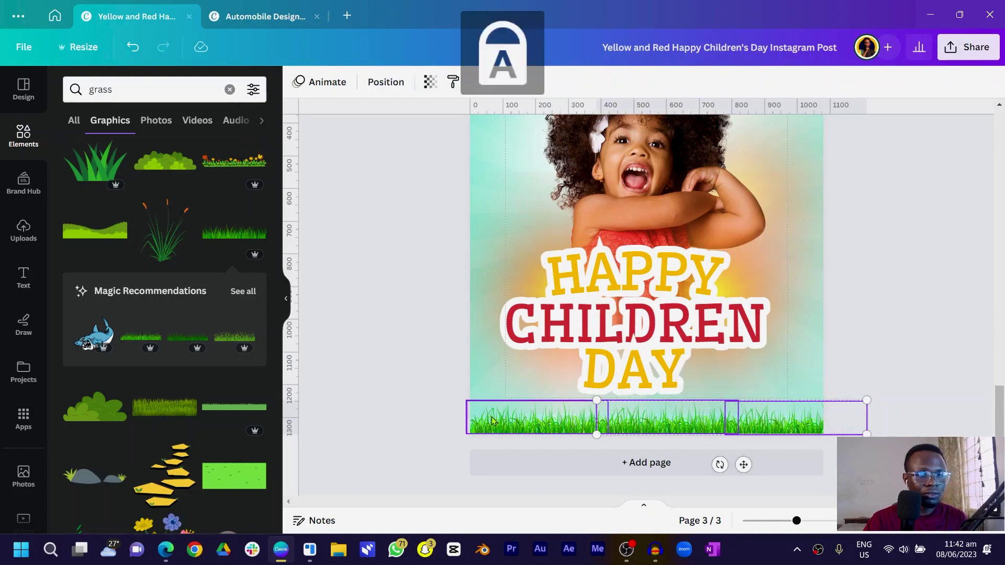
{"action": "key", "text": "ctrl+g"}
{"action": "left_click_drag", "start_coordinate": [651, 461], "coordinate": [634, 432]}
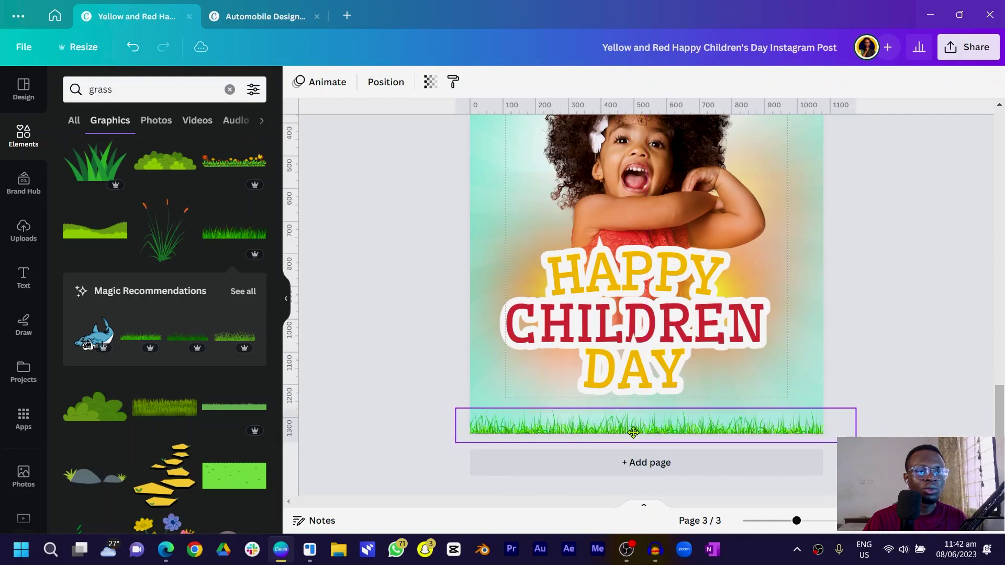
{"action": "left_click", "coordinate": [376, 356]}
{"action": "left_click_drag", "start_coordinate": [413, 168], "coordinate": [695, 414]}
{"action": "scroll", "coordinate": [395, 360], "scroll_direction": "up", "scroll_amount": 3}
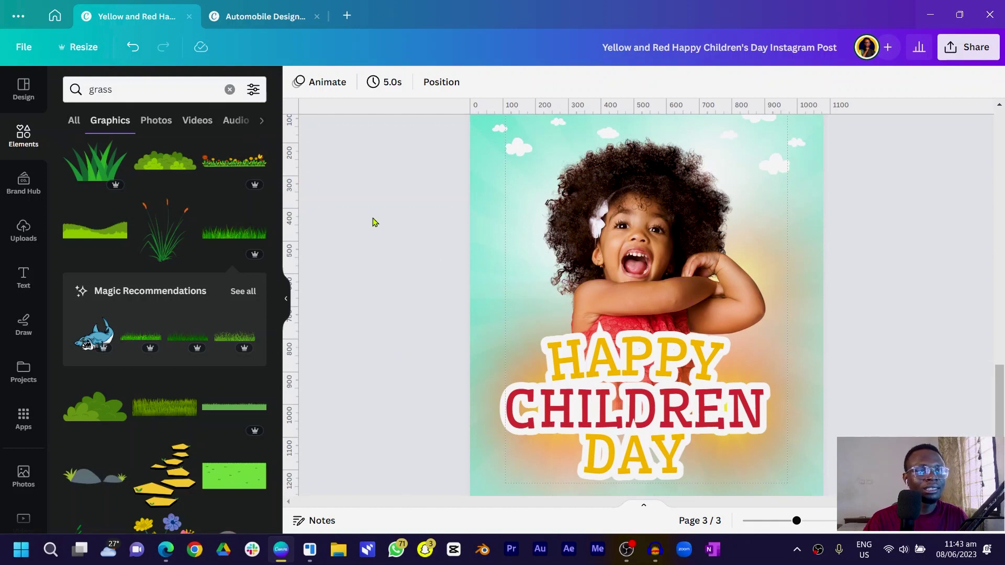
Step: Search Elements for CIRCLE and add a small white 53×53 ring beside the title
{"action": "left_click", "coordinate": [159, 87]}
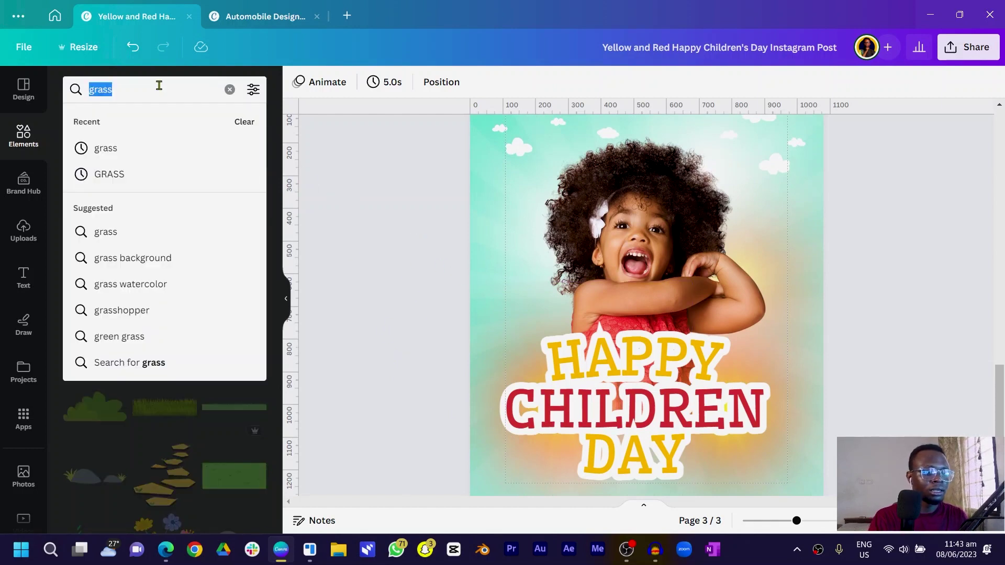
{"action": "type", "text": "CIRCLE"}
{"action": "key", "text": "Return"}
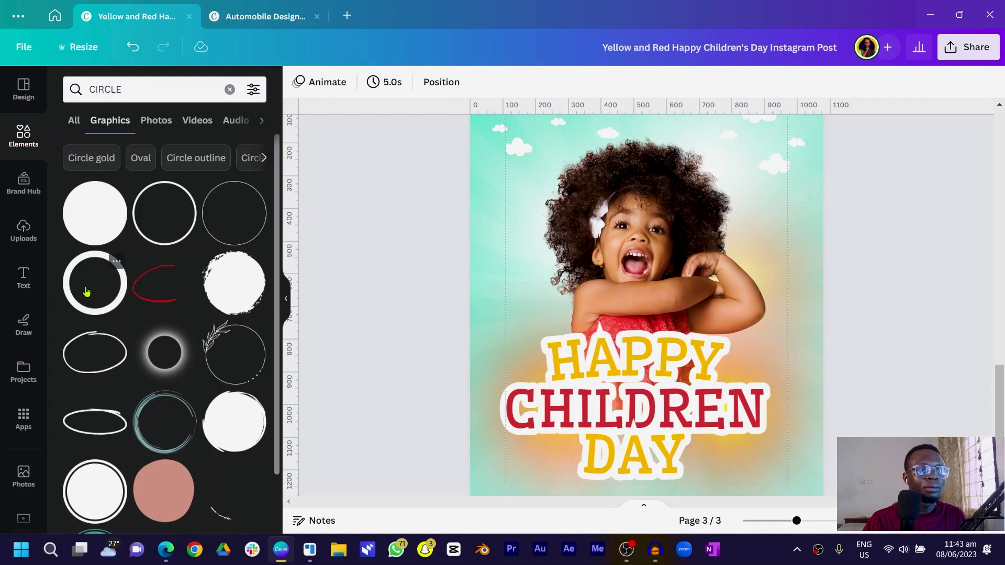
{"action": "left_click", "coordinate": [87, 292]}
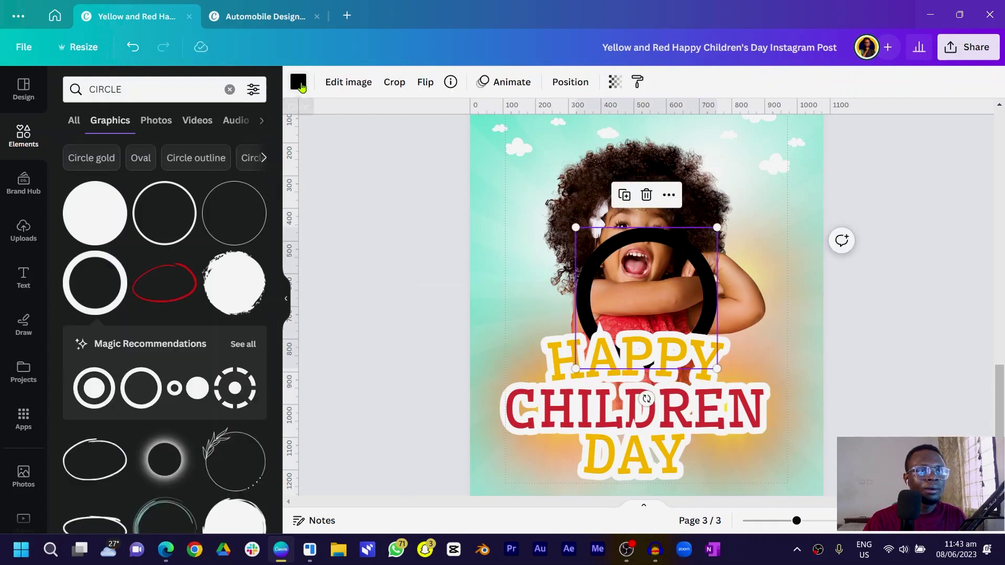
{"action": "left_click", "coordinate": [298, 81]}
{"action": "left_click", "coordinate": [175, 154]}
{"action": "left_click_drag", "start_coordinate": [717, 368], "coordinate": [566, 271]}
{"action": "left_click_drag", "start_coordinate": [585, 236], "coordinate": [507, 193]}
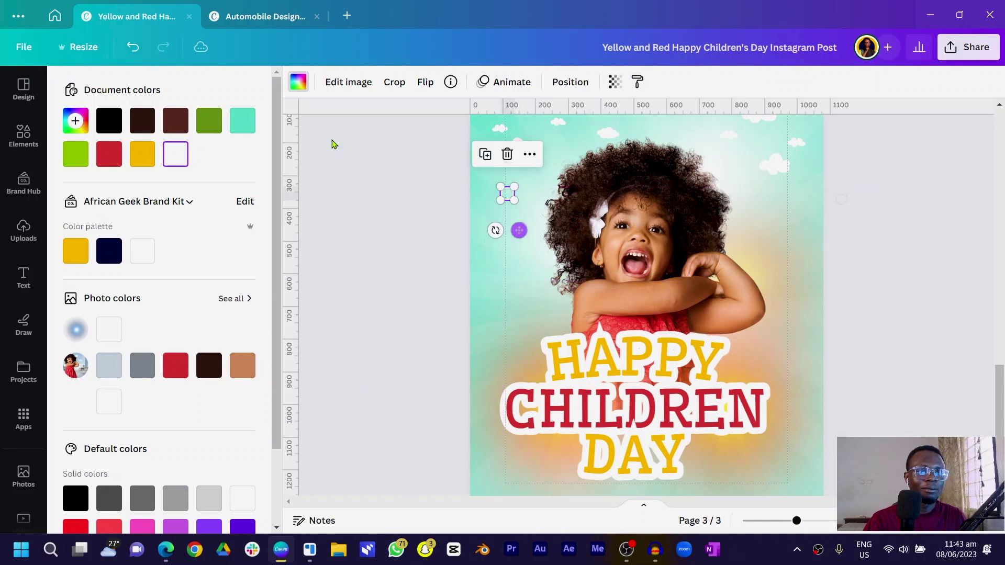
{"action": "left_click_drag", "start_coordinate": [515, 235], "coordinate": [735, 354]}
Step: Add another ring, recolour it red, and place it near the child's hair
{"action": "left_click", "coordinate": [735, 364]}
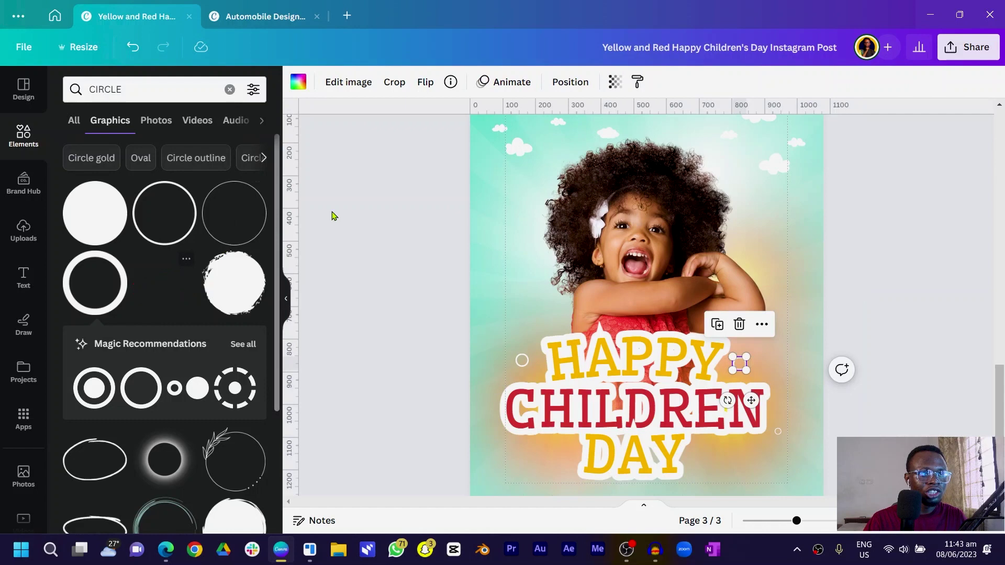
{"action": "left_click", "coordinate": [299, 88]}
{"action": "left_click", "coordinate": [178, 369]}
{"action": "left_click_drag", "start_coordinate": [738, 364], "coordinate": [737, 201]}
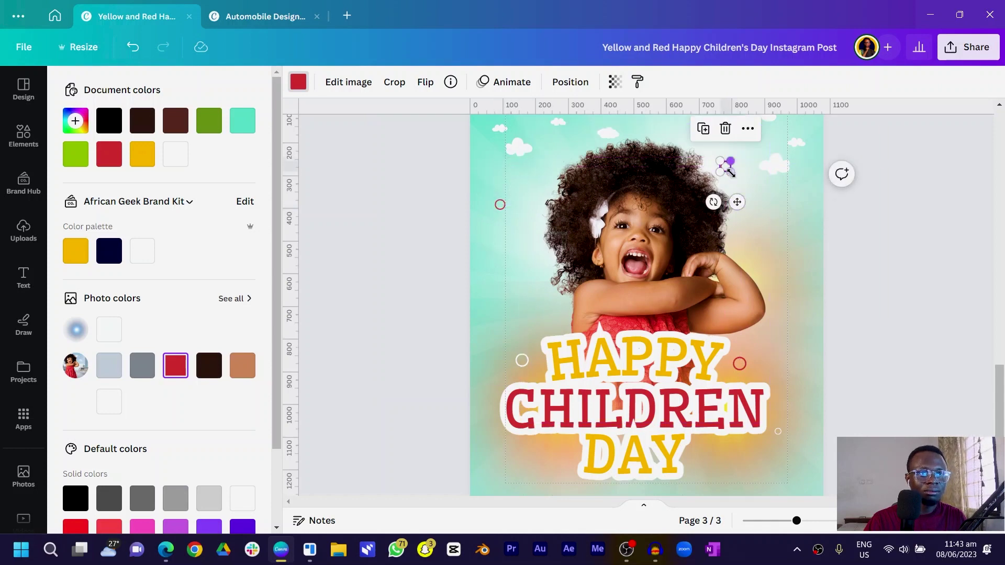
{"action": "left_click", "coordinate": [408, 220]}
{"action": "scroll", "coordinate": [397, 214], "scroll_direction": "down", "scroll_amount": 3}
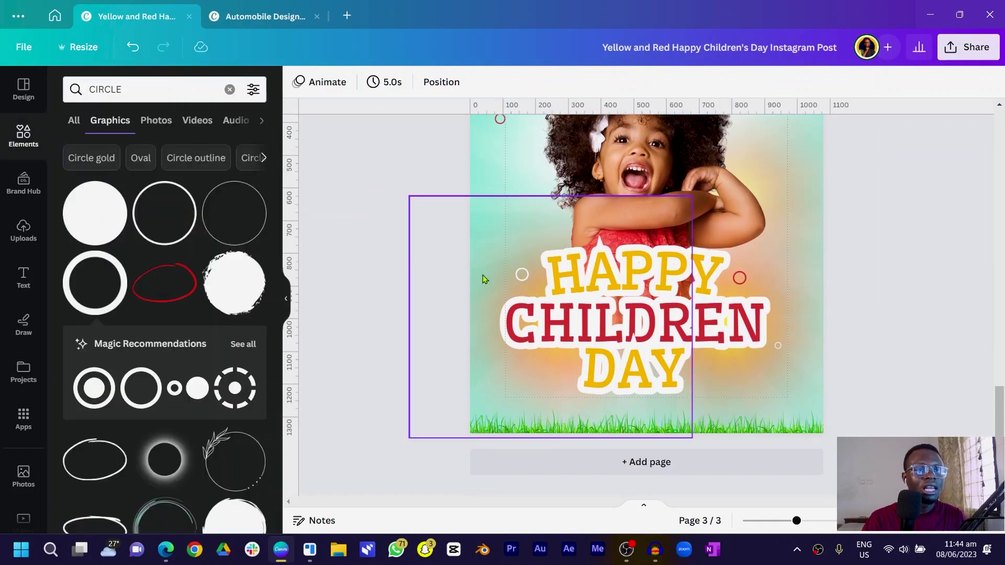
Step: Paste page 2's curved subtitle onto page 3 and move it down toward the grass
{"action": "scroll", "coordinate": [476, 282], "scroll_direction": "up", "scroll_amount": 4}
{"action": "scroll", "coordinate": [465, 288], "scroll_direction": "down", "scroll_amount": 3}
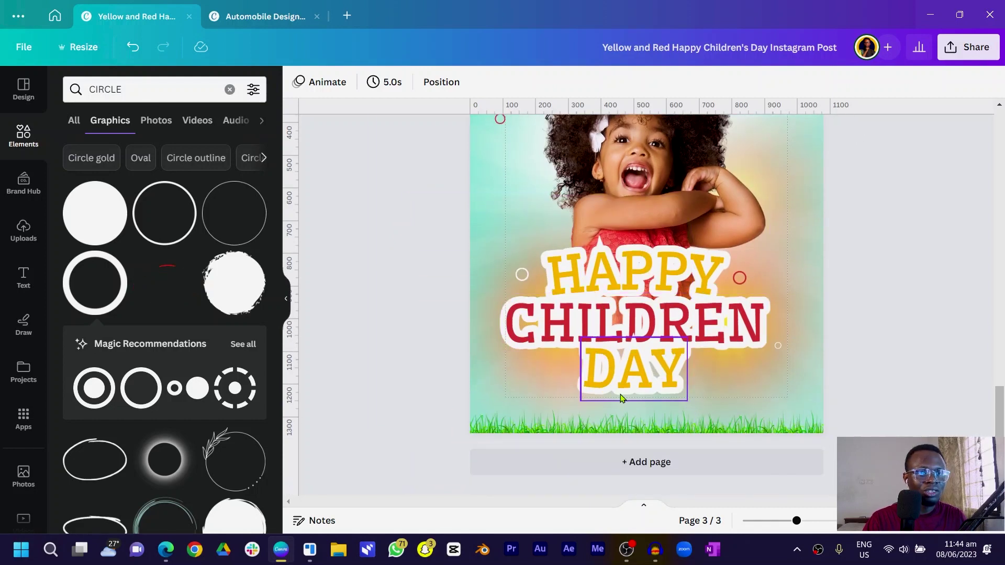
{"action": "scroll", "coordinate": [620, 397], "scroll_direction": "up", "scroll_amount": 8}
{"action": "left_click", "coordinate": [602, 238]}
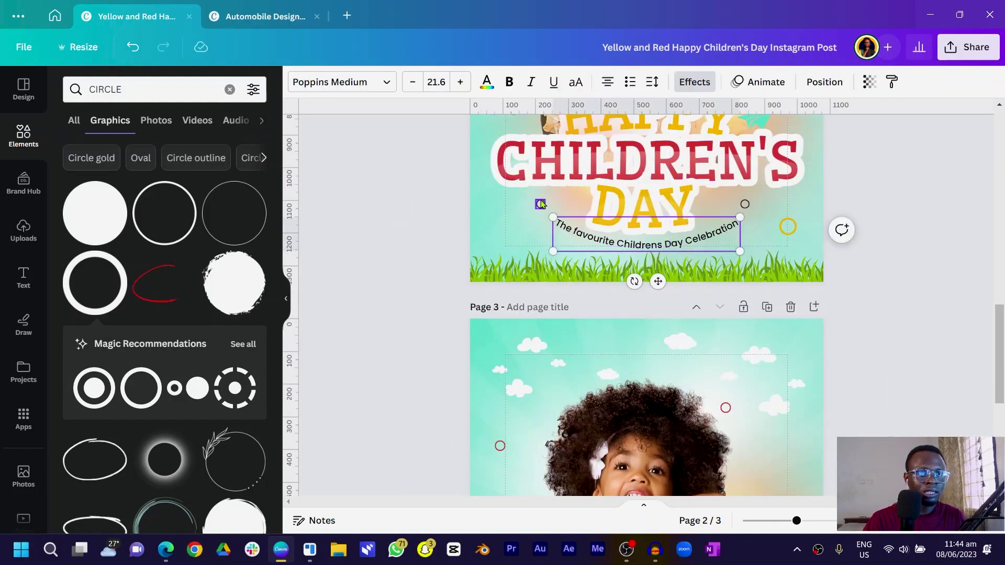
{"action": "scroll", "coordinate": [745, 206], "scroll_direction": "down", "scroll_amount": 6}
{"action": "key", "text": "ctrl+v"}
{"action": "left_click_drag", "start_coordinate": [634, 396], "coordinate": [629, 410]}
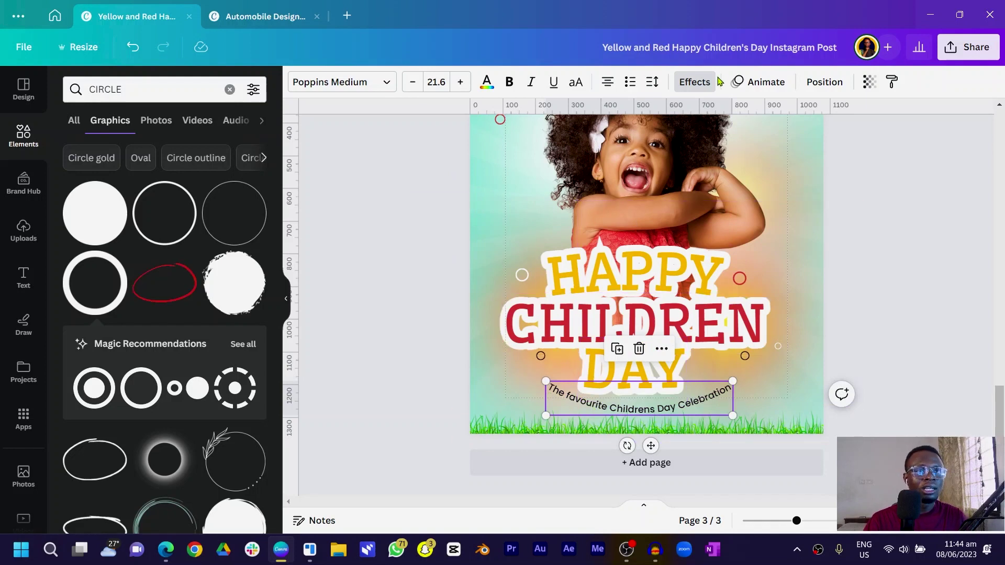
{"action": "left_click", "coordinate": [695, 81]}
{"action": "scroll", "coordinate": [219, 390], "scroll_direction": "down", "scroll_amount": 2}
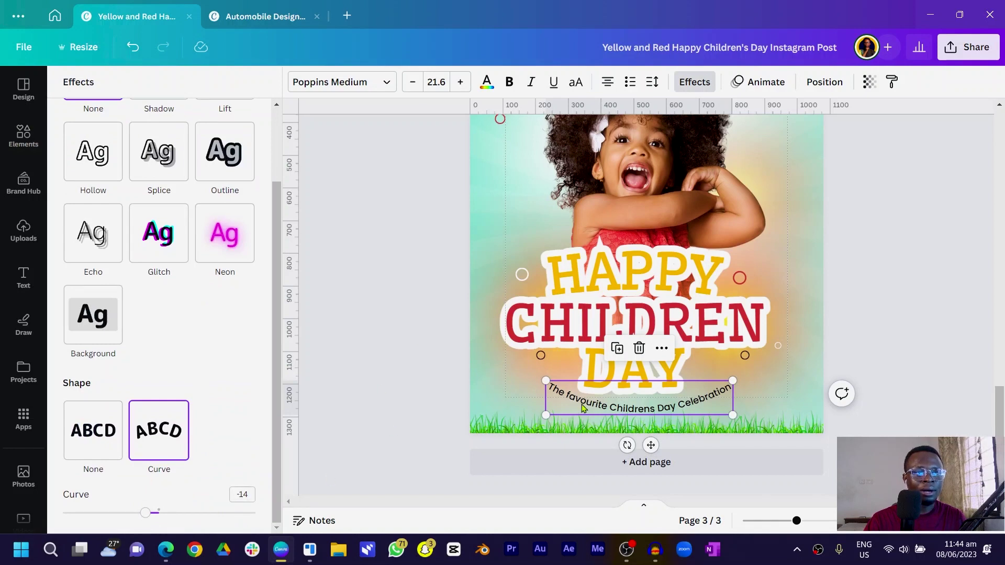
Step: Shrink the HAPPY CHILDREN DAY title group slightly and raise the curved subtitle a little
{"action": "left_click", "coordinate": [616, 373]}
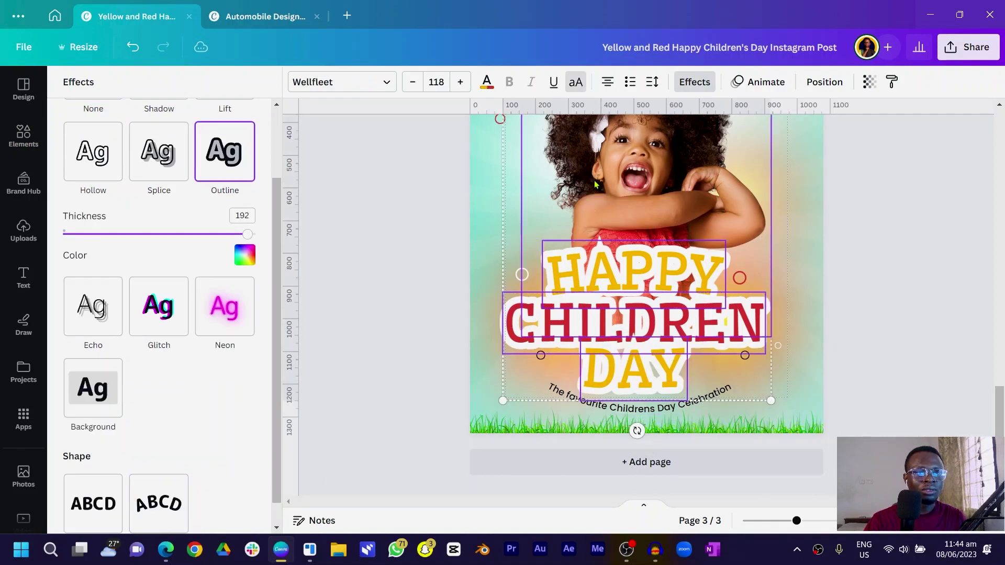
{"action": "left_click_drag", "start_coordinate": [505, 406], "coordinate": [526, 394]}
{"action": "scroll", "coordinate": [525, 394], "scroll_direction": "up", "scroll_amount": 3}
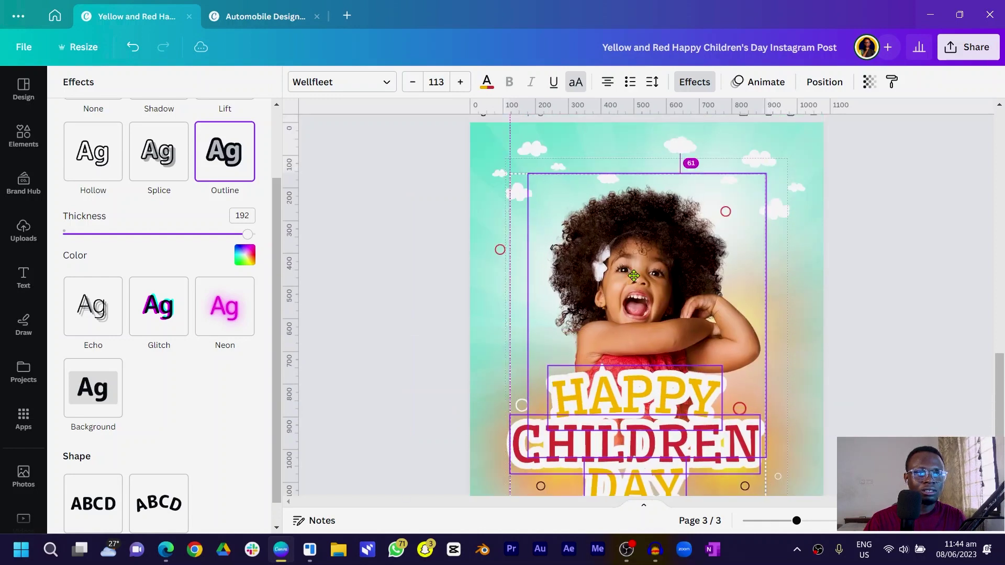
{"action": "scroll", "coordinate": [521, 419], "scroll_direction": "down", "scroll_amount": 3}
{"action": "left_click", "coordinate": [520, 433]}
{"action": "left_click_drag", "start_coordinate": [598, 406], "coordinate": [597, 395]}
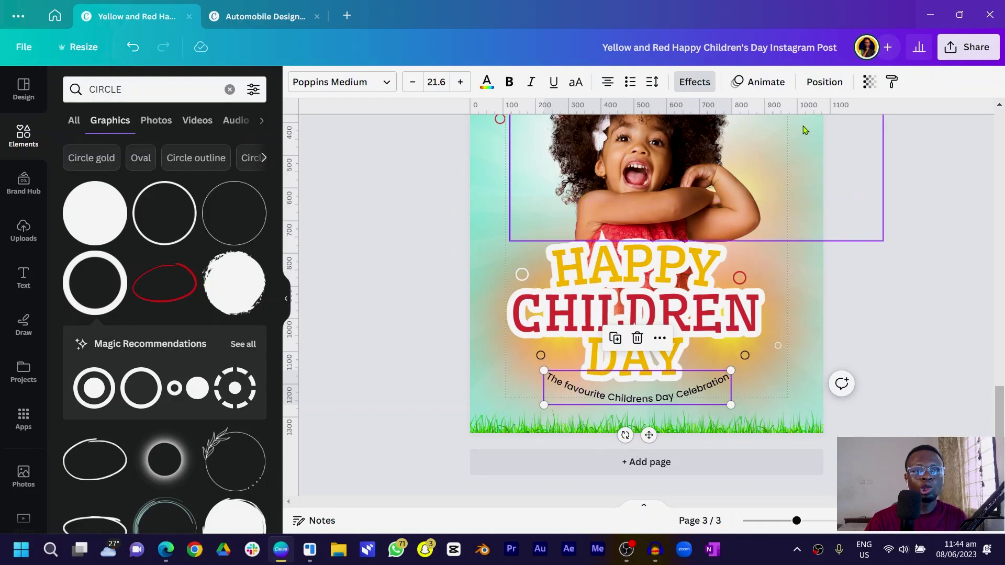
Step: Centre the subtitle, the DAY, CHILDREN and HAPPY lines, and the child photo on the page
{"action": "left_click", "coordinate": [824, 82]}
{"action": "left_click", "coordinate": [205, 226]}
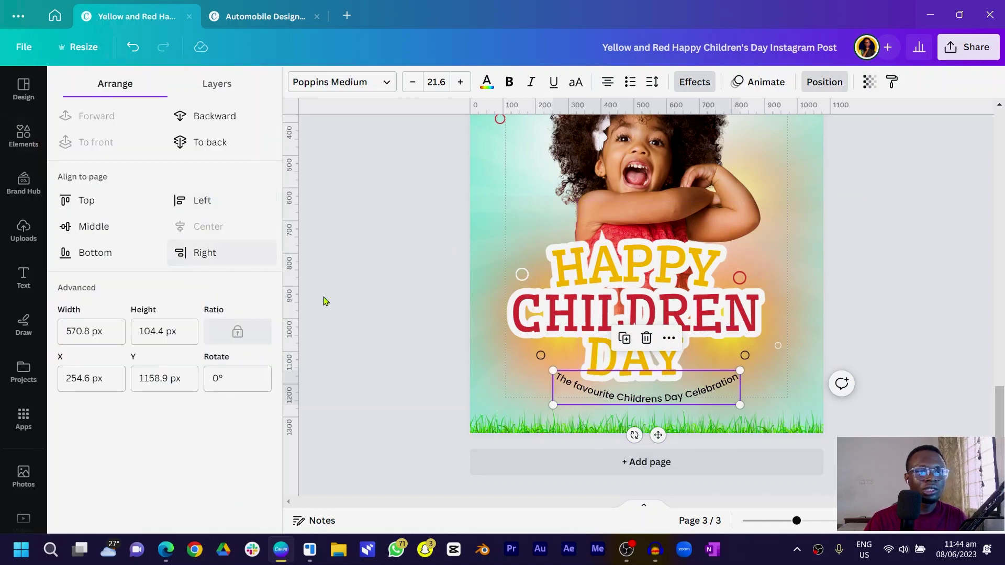
{"action": "left_click", "coordinate": [591, 356]}
{"action": "left_click", "coordinate": [204, 231]}
{"action": "left_click", "coordinate": [531, 322]}
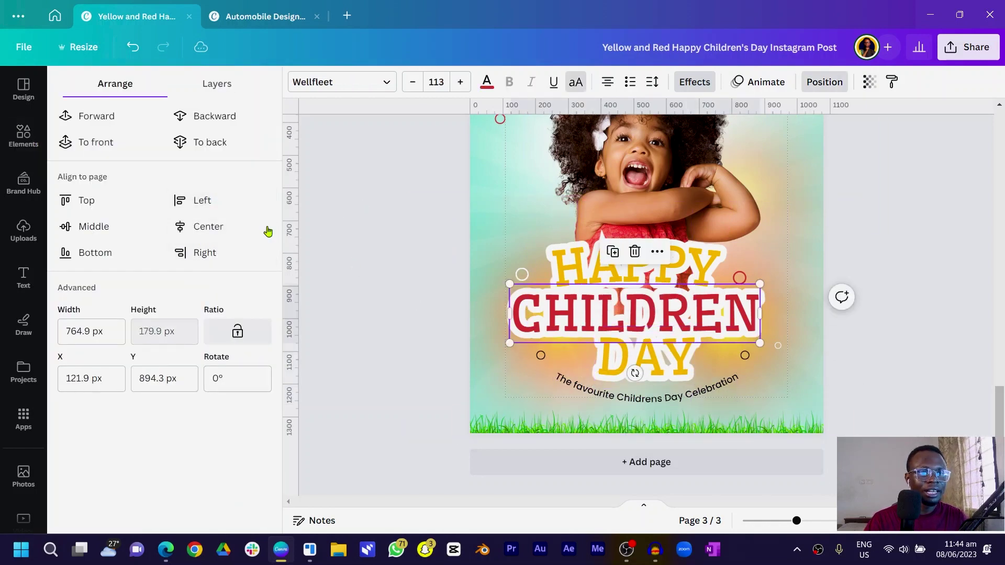
{"action": "left_click", "coordinate": [192, 227]}
{"action": "left_click", "coordinate": [573, 270]}
{"action": "left_click", "coordinate": [253, 219]}
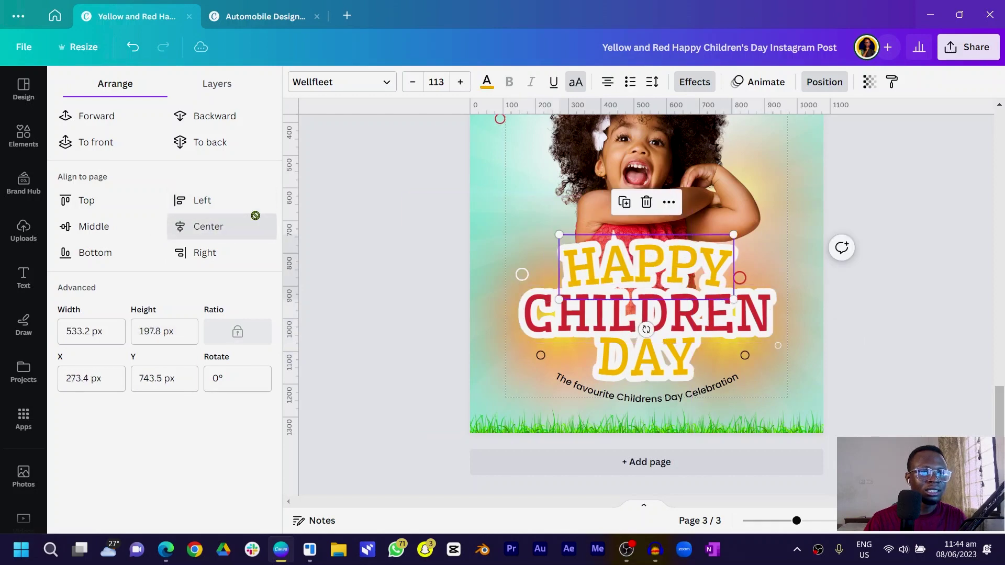
{"action": "key", "text": "Tab"}
{"action": "left_click", "coordinate": [214, 227]}
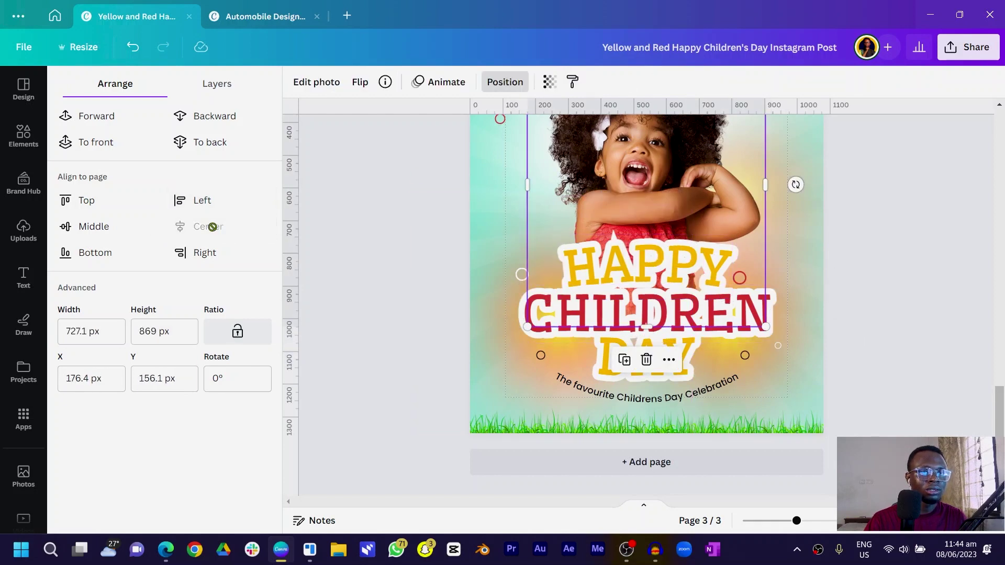
{"action": "left_click", "coordinate": [381, 285]}
{"action": "scroll", "coordinate": [514, 391], "scroll_direction": "up", "scroll_amount": 2}
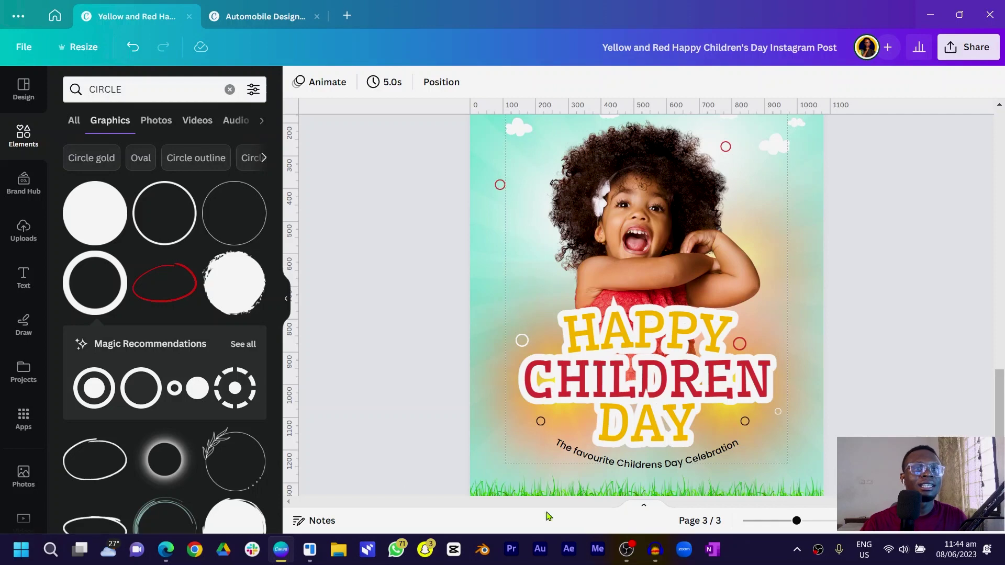
Step: Make the curved subtitle text white
{"action": "left_click", "coordinate": [612, 460]}
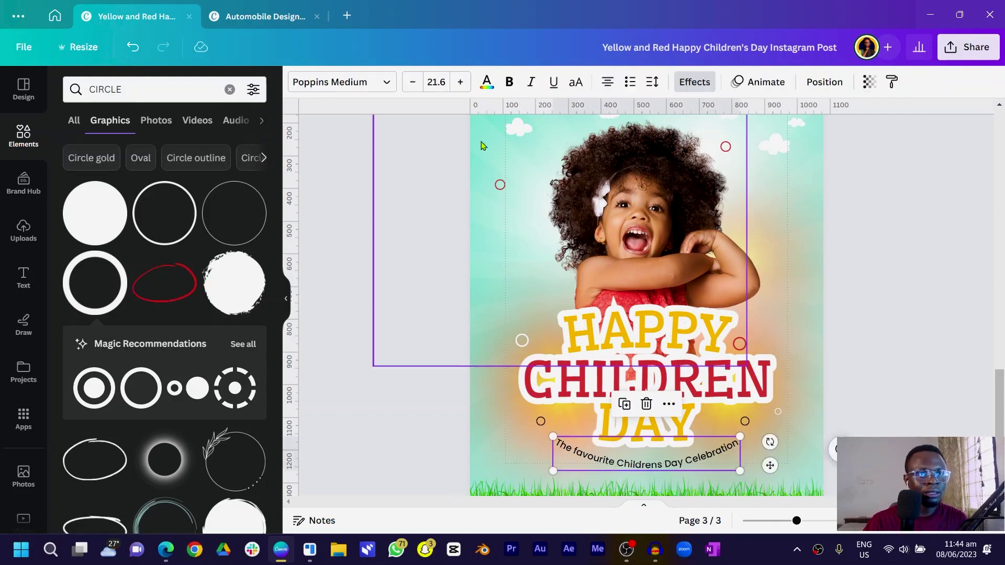
{"action": "left_click", "coordinate": [487, 81]}
{"action": "left_click", "coordinate": [74, 327]}
Step: Recolour the small circles on either side of DAY white
{"action": "left_click", "coordinate": [540, 421]}
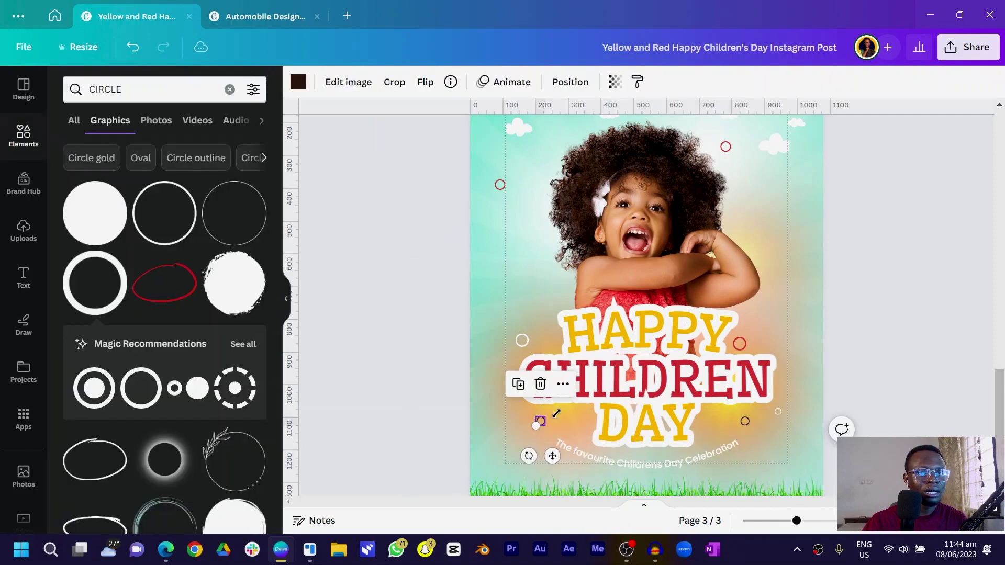
{"action": "key", "text": "Escape"}
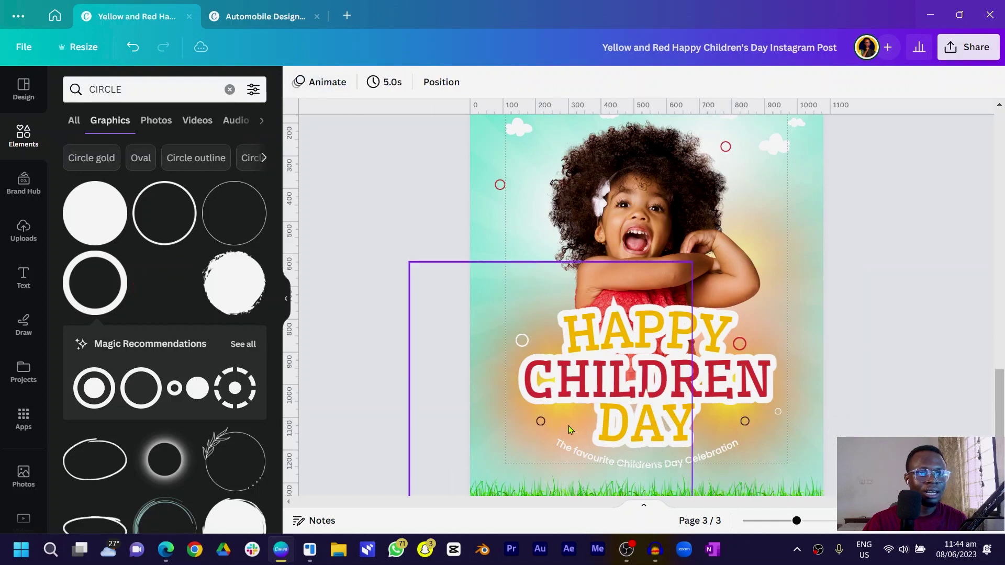
{"action": "left_click", "coordinate": [540, 421]}
{"action": "left_click", "coordinate": [298, 81]}
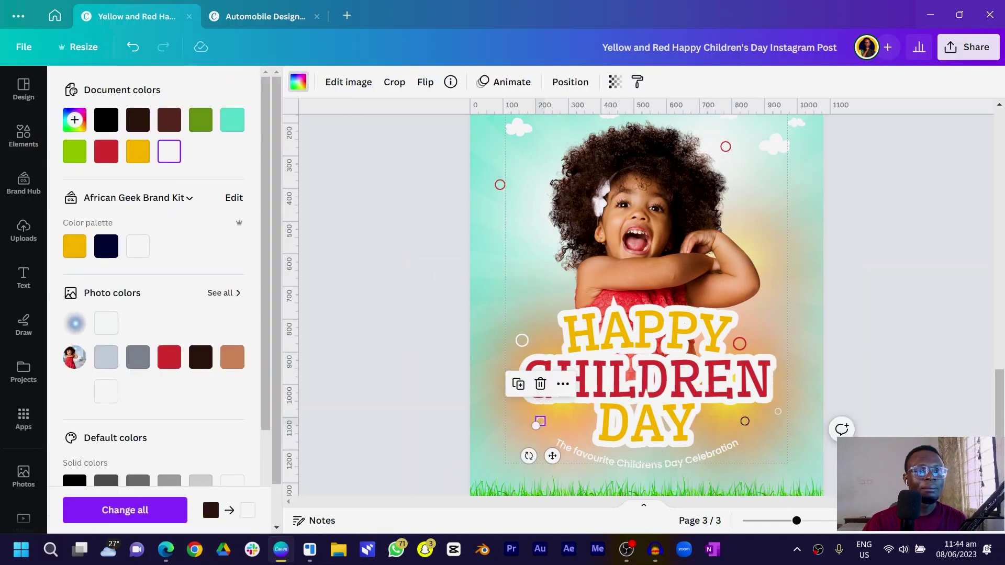
{"action": "left_click", "coordinate": [744, 424]}
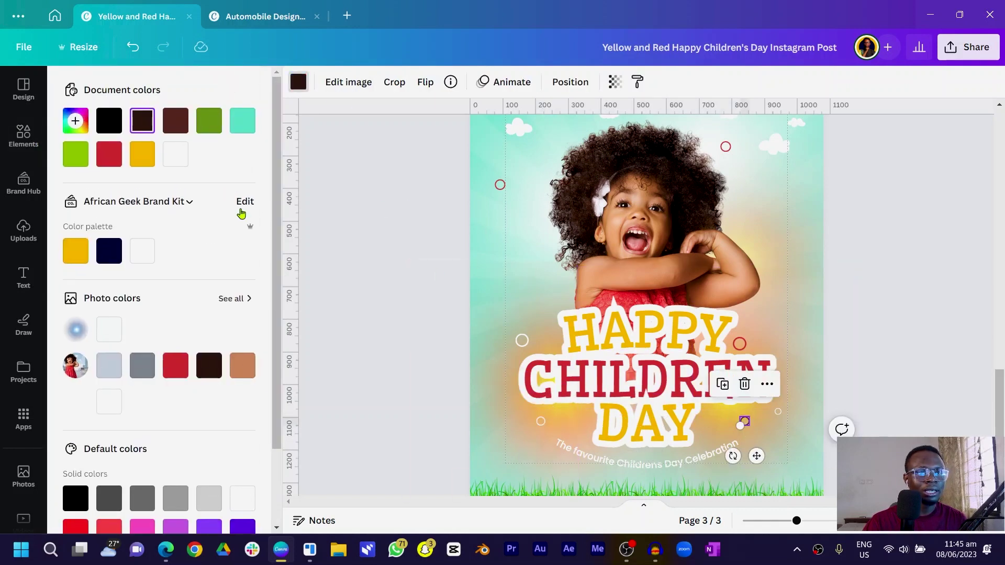
{"action": "left_click", "coordinate": [181, 164]}
{"action": "left_click", "coordinate": [419, 369]}
{"action": "left_click_drag", "start_coordinate": [419, 370], "coordinate": [510, 418]}
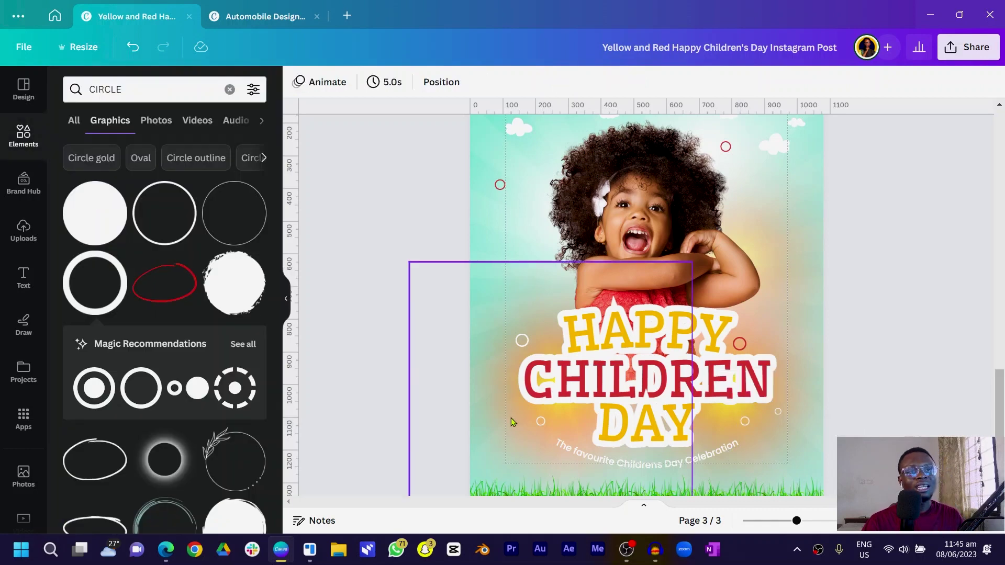
{"action": "scroll", "coordinate": [510, 418], "scroll_direction": "down", "scroll_amount": 2}
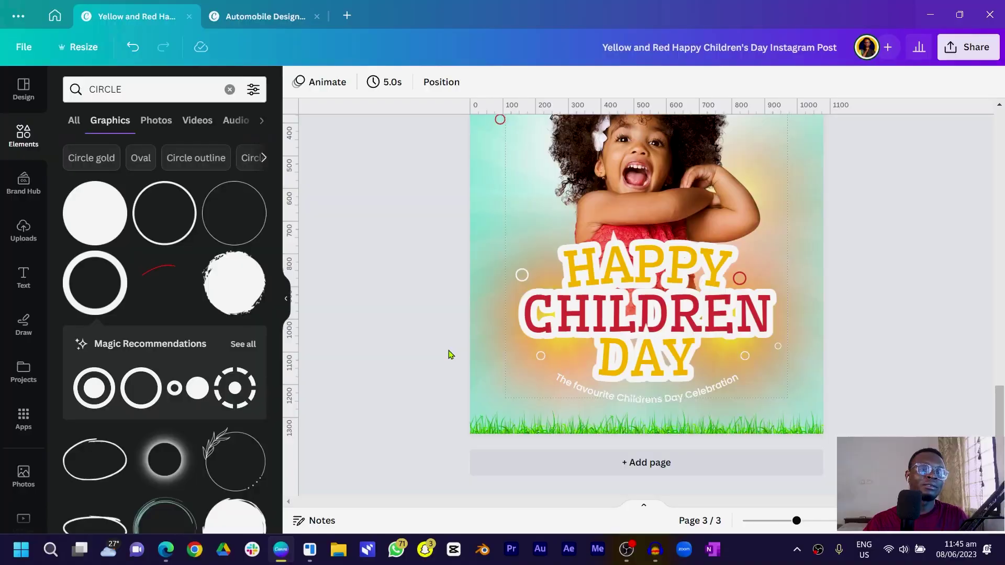
Step: Add a circle over the title with a white-to-transparent gradient fill
{"action": "key", "text": "ctrl+v"}
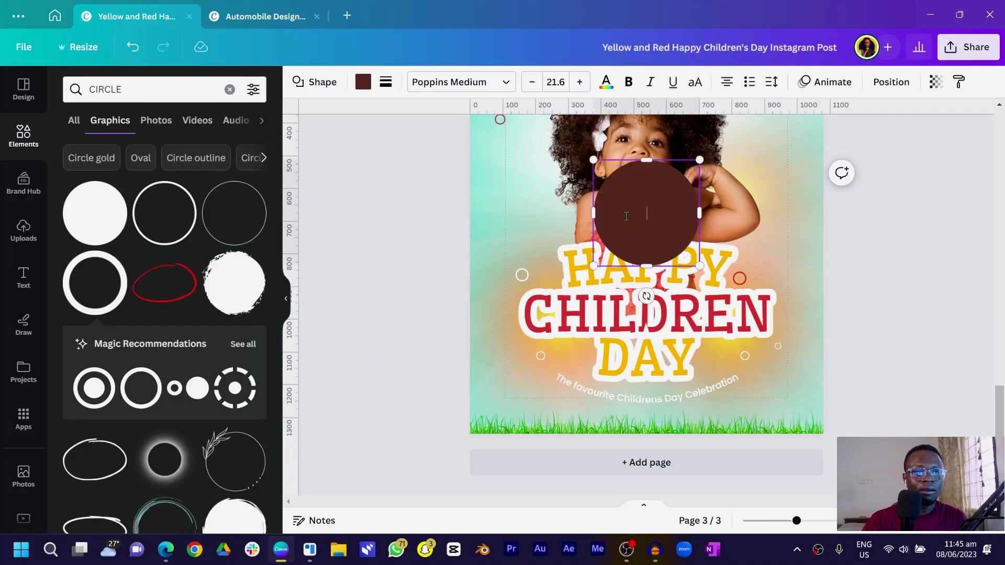
{"action": "left_click_drag", "start_coordinate": [647, 214], "coordinate": [669, 275]}
{"action": "left_click", "coordinate": [363, 84]}
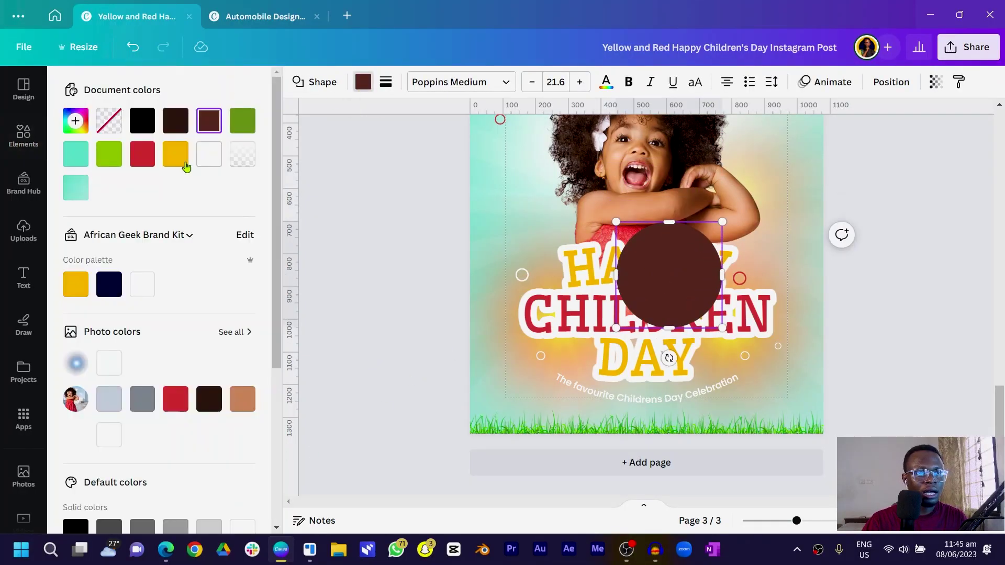
{"action": "left_click", "coordinate": [209, 155]}
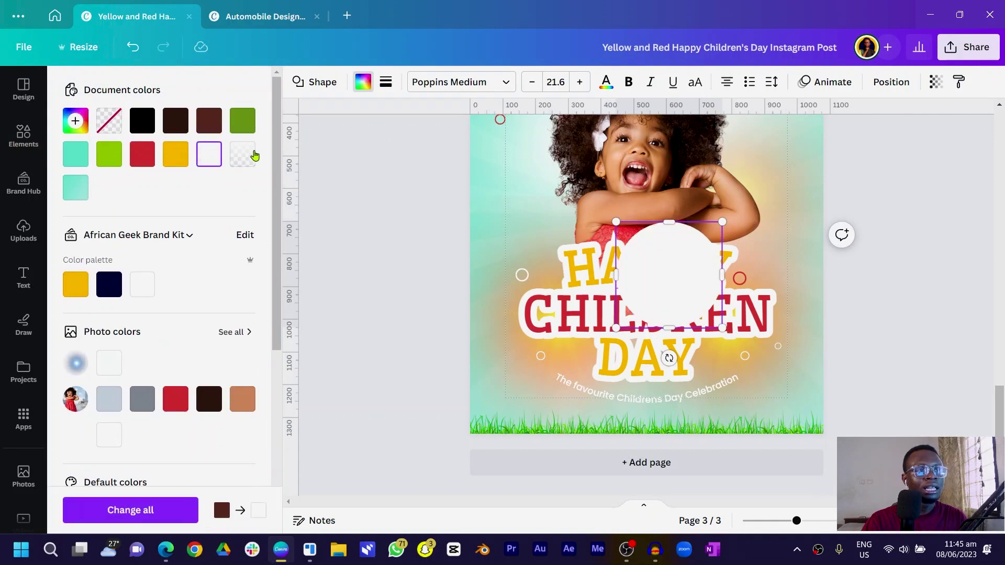
{"action": "left_click", "coordinate": [209, 155]}
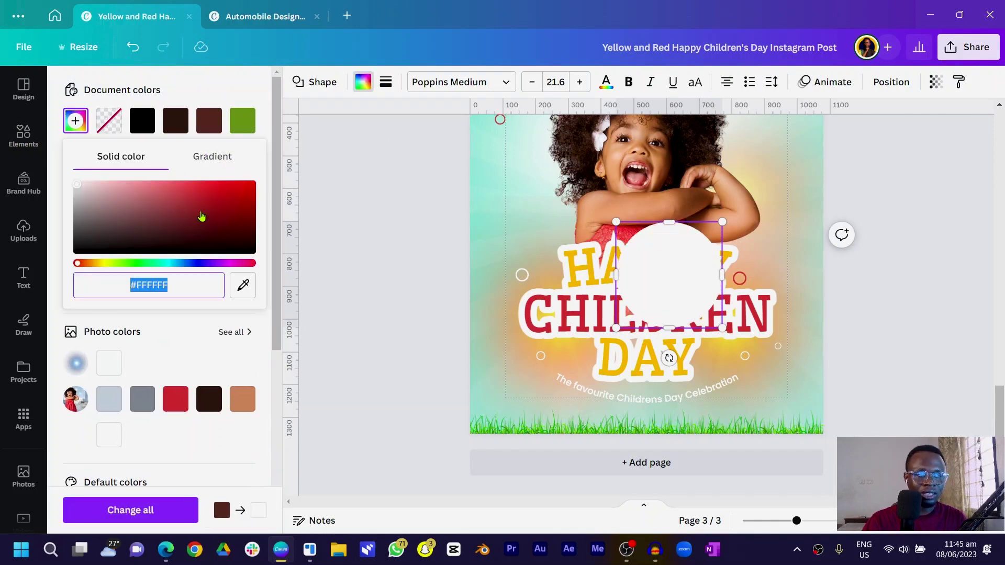
{"action": "left_click", "coordinate": [209, 159]}
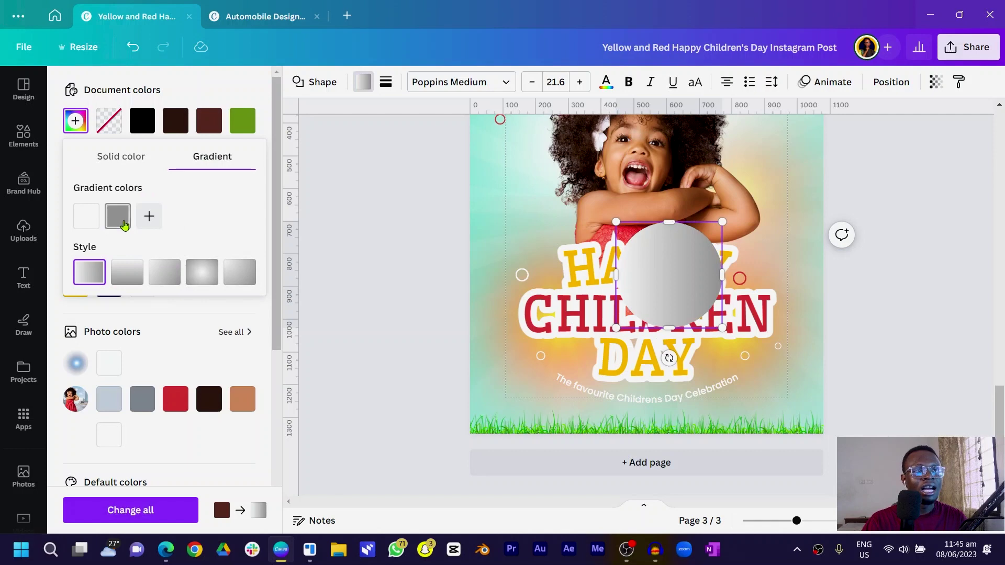
{"action": "left_click", "coordinate": [125, 221]}
{"action": "left_click_drag", "start_coordinate": [294, 341], "coordinate": [71, 356]}
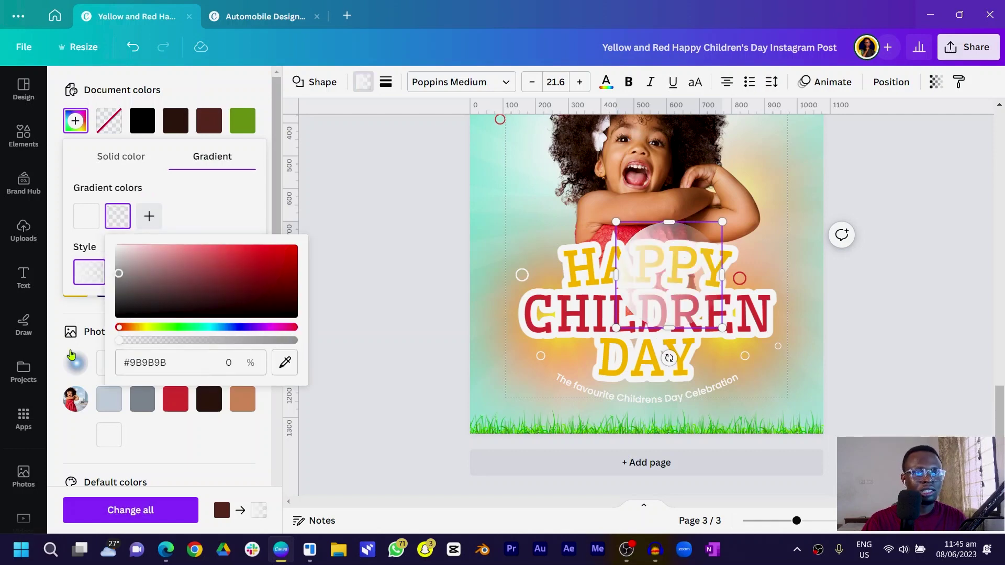
{"action": "left_click", "coordinate": [251, 191]}
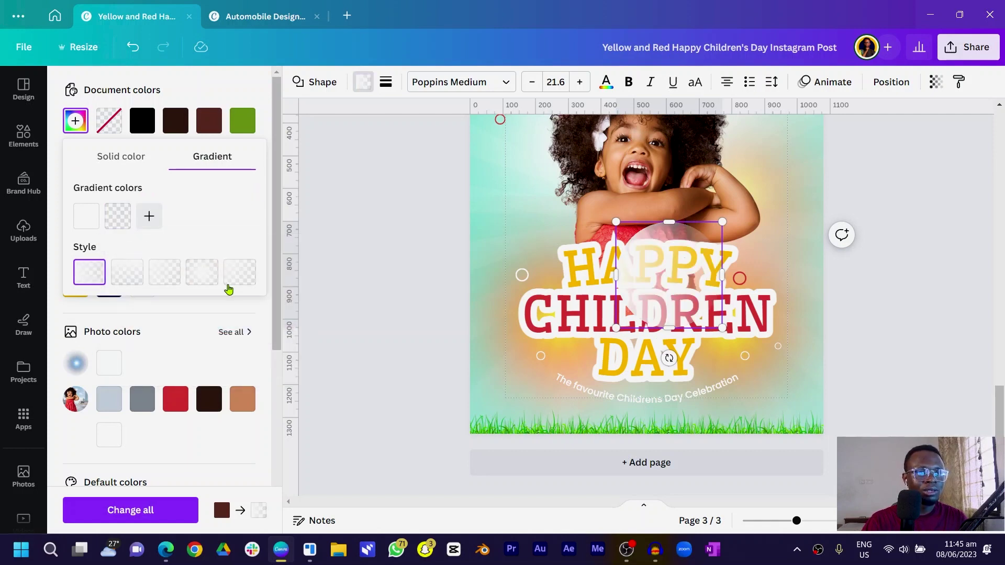
{"action": "left_click", "coordinate": [124, 280]}
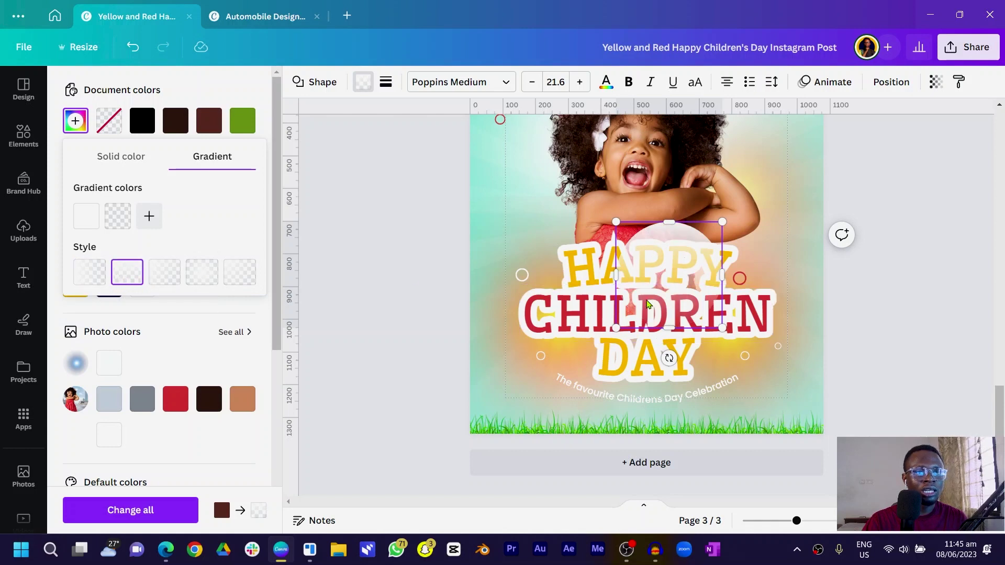
Step: Stretch the gradient circle into a flat ellipse and fit it behind HAPPY
{"action": "left_click_drag", "start_coordinate": [615, 275], "coordinate": [419, 275]}
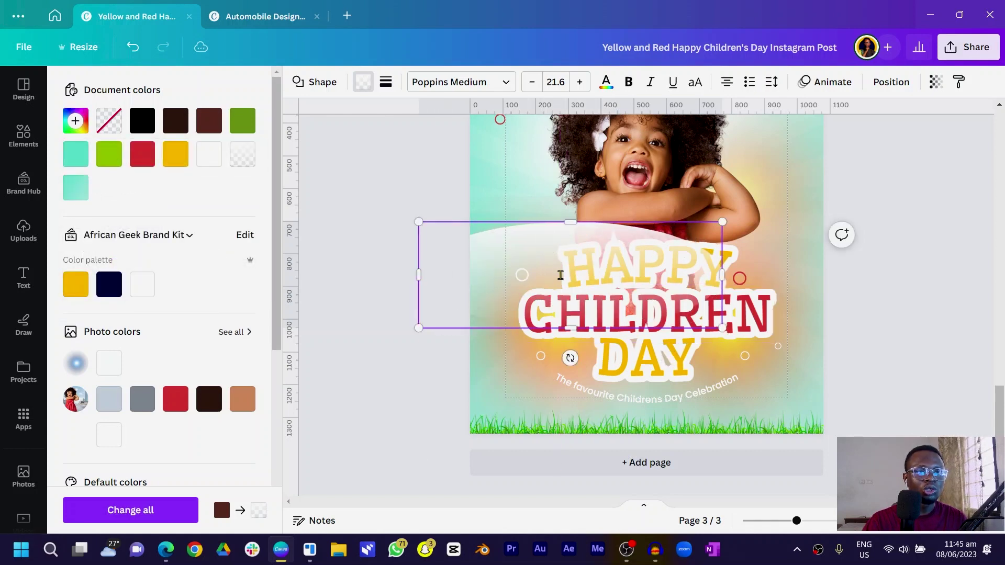
{"action": "left_click_drag", "start_coordinate": [511, 253], "coordinate": [598, 316]}
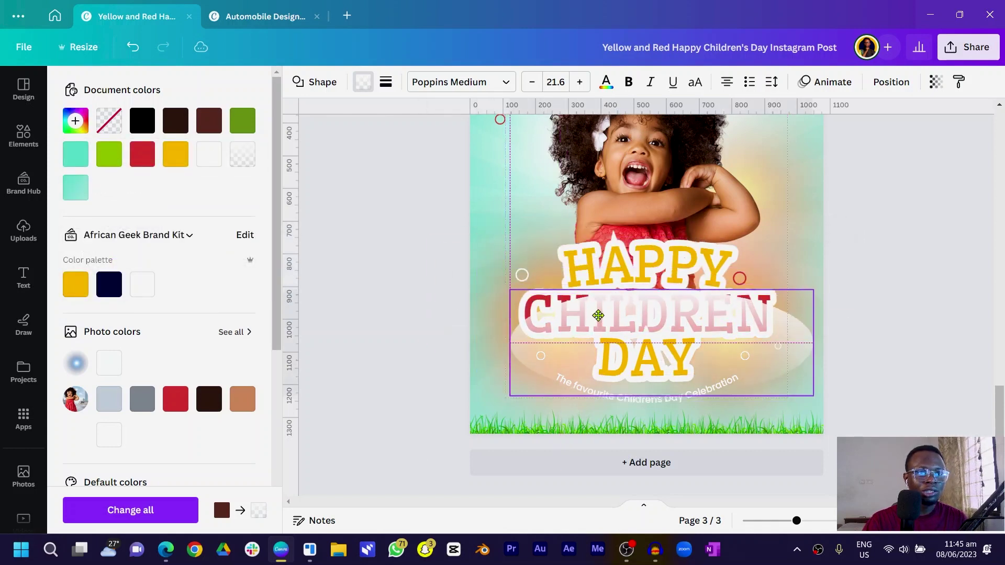
{"action": "left_click_drag", "start_coordinate": [663, 395], "coordinate": [663, 332]}
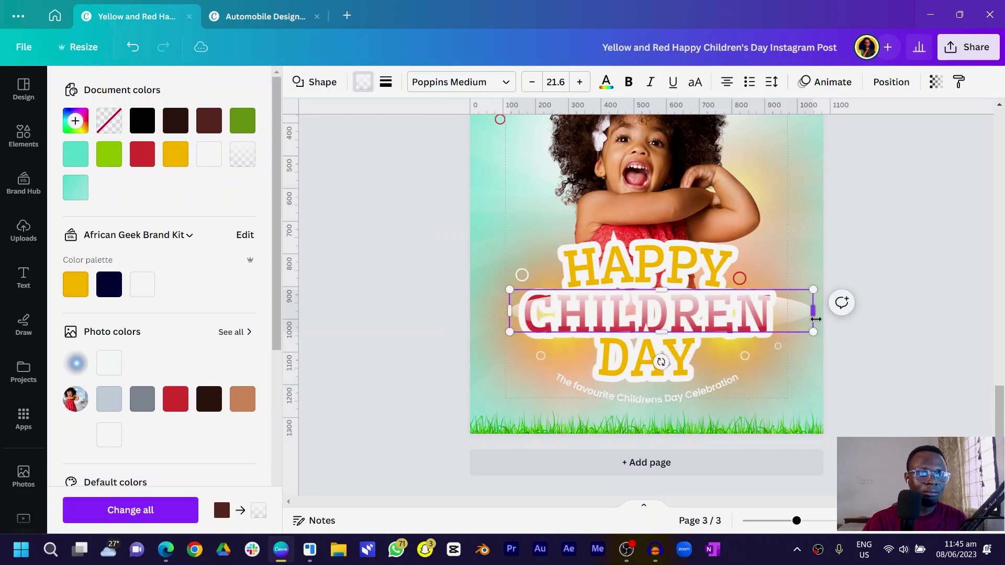
{"action": "left_click_drag", "start_coordinate": [799, 316], "coordinate": [775, 320]}
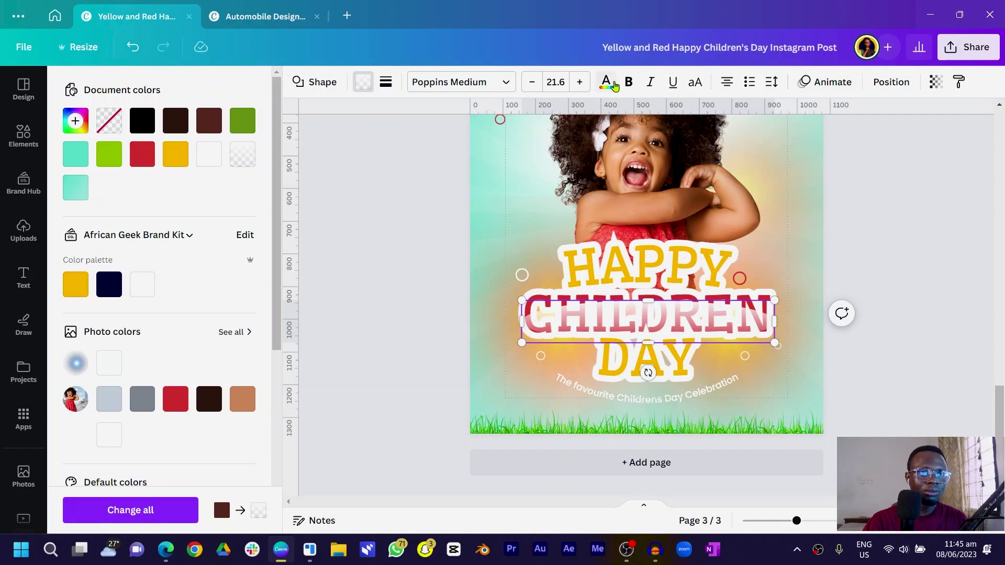
{"action": "left_click", "coordinate": [935, 82]}
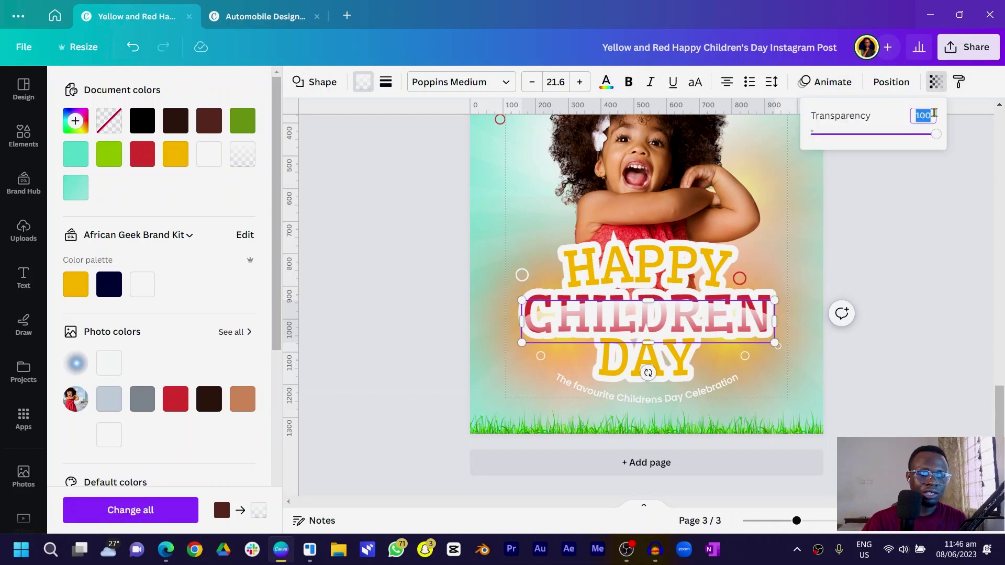
{"action": "left_click", "coordinate": [361, 365]}
{"action": "left_click", "coordinate": [361, 364]}
{"action": "left_click", "coordinate": [585, 327]}
{"action": "left_click_drag", "start_coordinate": [541, 332], "coordinate": [571, 275]}
{"action": "left_click_drag", "start_coordinate": [778, 275], "coordinate": [732, 275]}
Step: Duplicate the glow ellipse and resize the copy to sit behind DAY
{"action": "key", "text": "ctrl+d"}
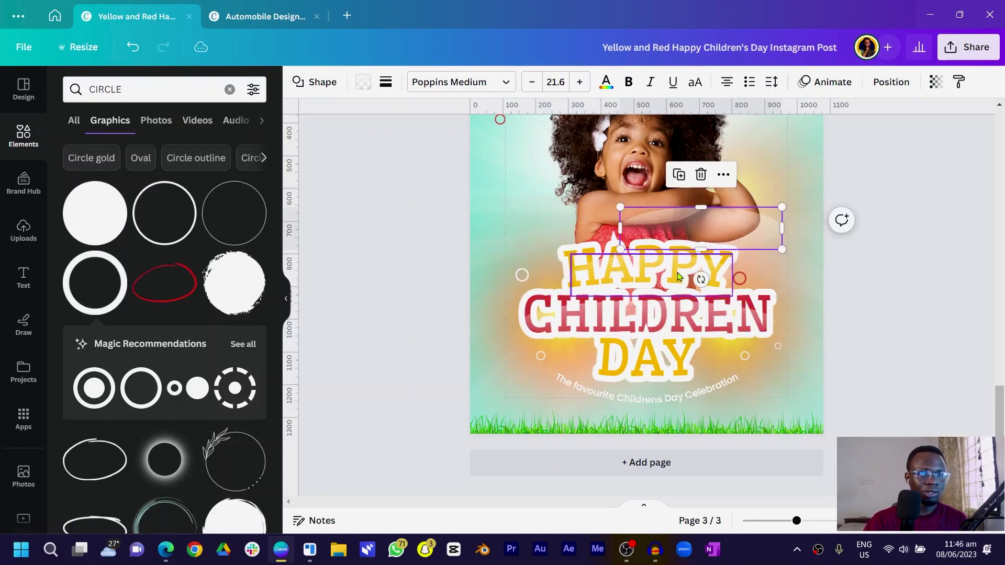
{"action": "left_click_drag", "start_coordinate": [724, 230], "coordinate": [657, 379]}
{"action": "left_click_drag", "start_coordinate": [566, 375], "coordinate": [595, 370]}
{"action": "left_click_drag", "start_coordinate": [721, 379], "coordinate": [645, 383]}
Step: Copy the foundation logo and 27th June badge from page 2 onto page 3
{"action": "scroll", "coordinate": [644, 385], "scroll_direction": "up", "scroll_amount": 10}
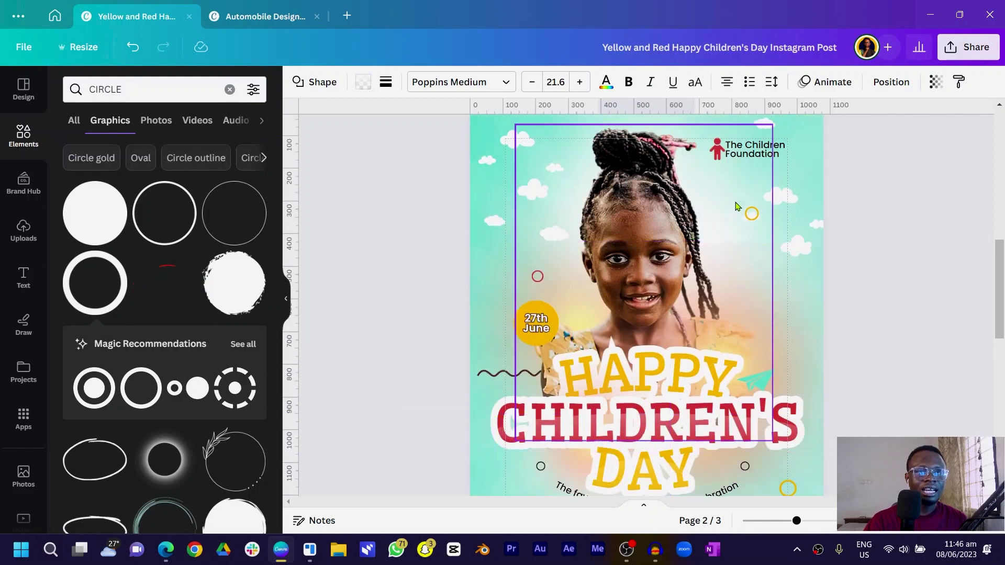
{"action": "left_click", "coordinate": [751, 152]}
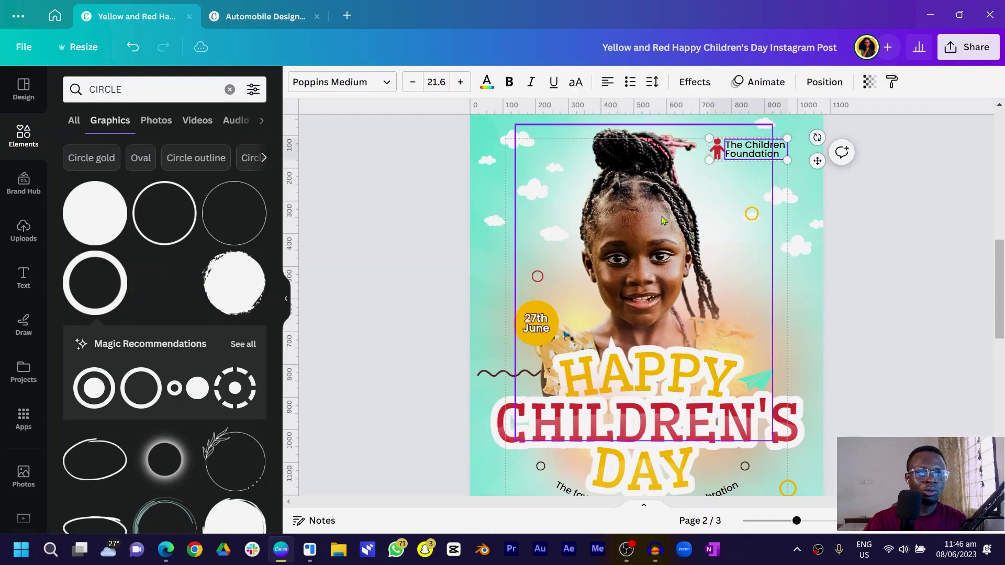
{"action": "left_click", "coordinate": [534, 334]}
{"action": "scroll", "coordinate": [532, 330], "scroll_direction": "down", "scroll_amount": 5}
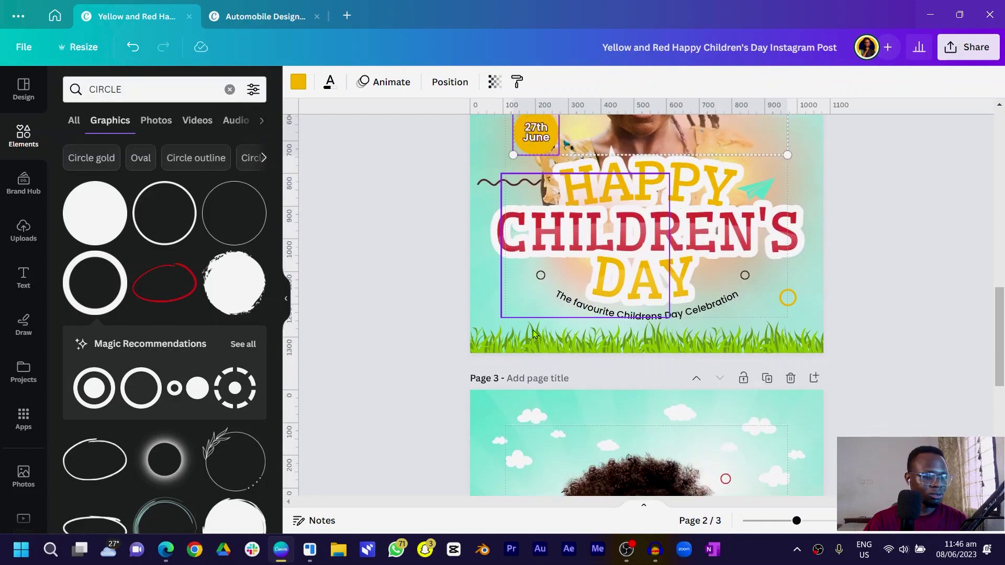
{"action": "scroll", "coordinate": [533, 331], "scroll_direction": "down", "scroll_amount": 5}
{"action": "key", "text": "ctrl+v"}
{"action": "scroll", "coordinate": [514, 352], "scroll_direction": "up", "scroll_amount": 3}
{"action": "left_click", "coordinate": [370, 359]}
Step: Place the foundation logo at page 3's top right and move a cloud up beside it
{"action": "left_click_drag", "start_coordinate": [753, 250], "coordinate": [721, 255]}
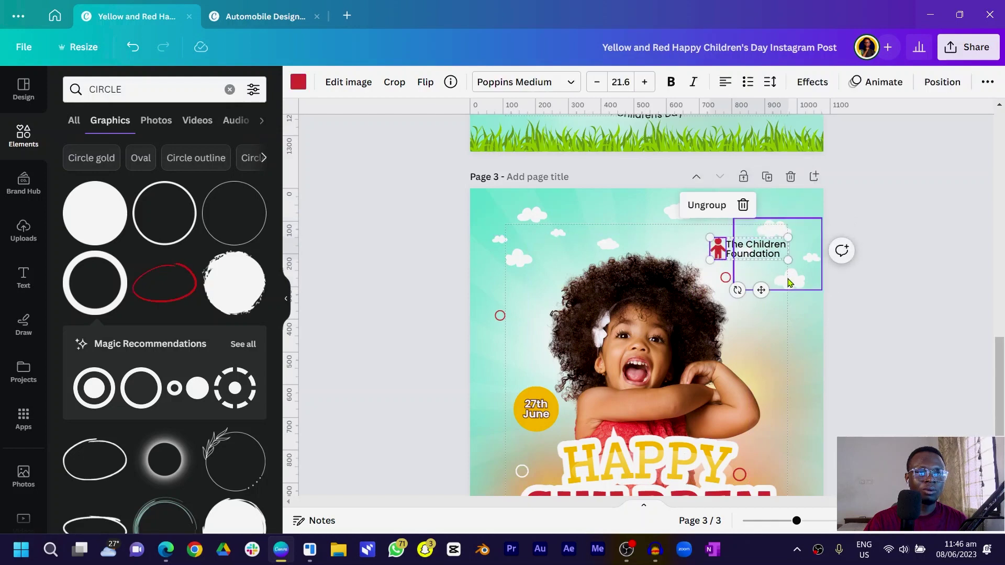
{"action": "left_click_drag", "start_coordinate": [789, 278], "coordinate": [790, 260]}
{"action": "scroll", "coordinate": [448, 300], "scroll_direction": "down", "scroll_amount": 4}
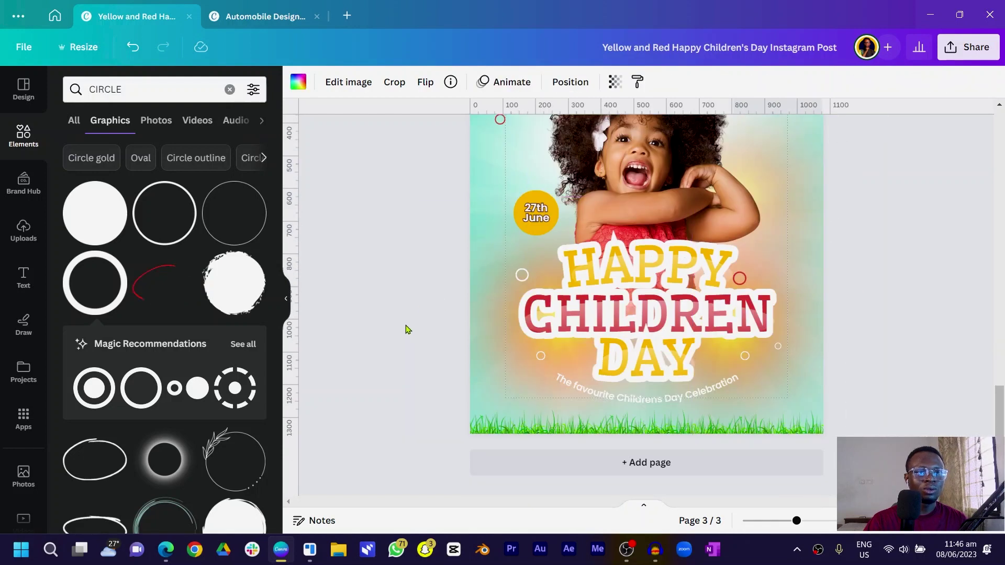
{"action": "scroll", "coordinate": [438, 403], "scroll_direction": "up", "scroll_amount": 3}
{"action": "scroll", "coordinate": [454, 417], "scroll_direction": "down", "scroll_amount": 1}
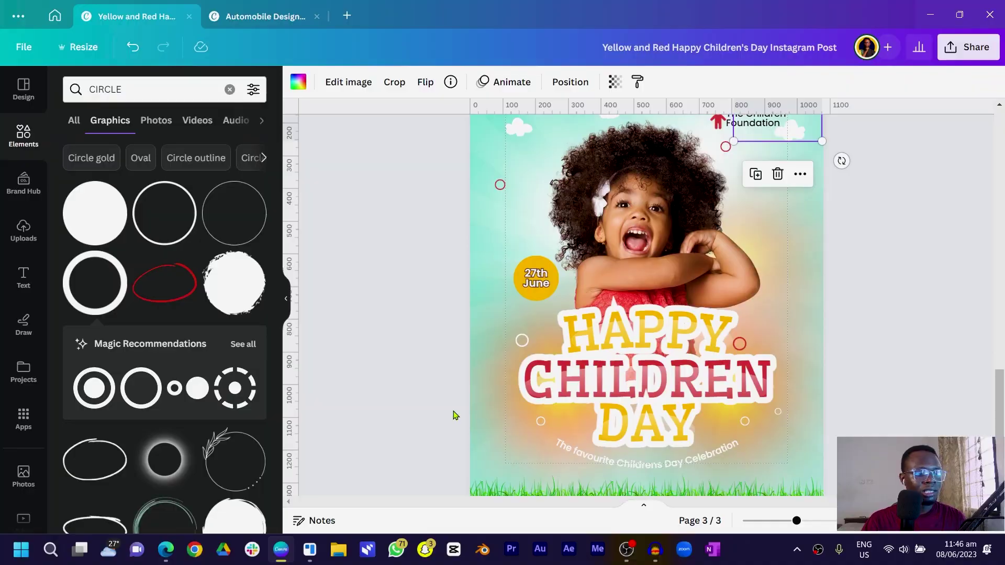